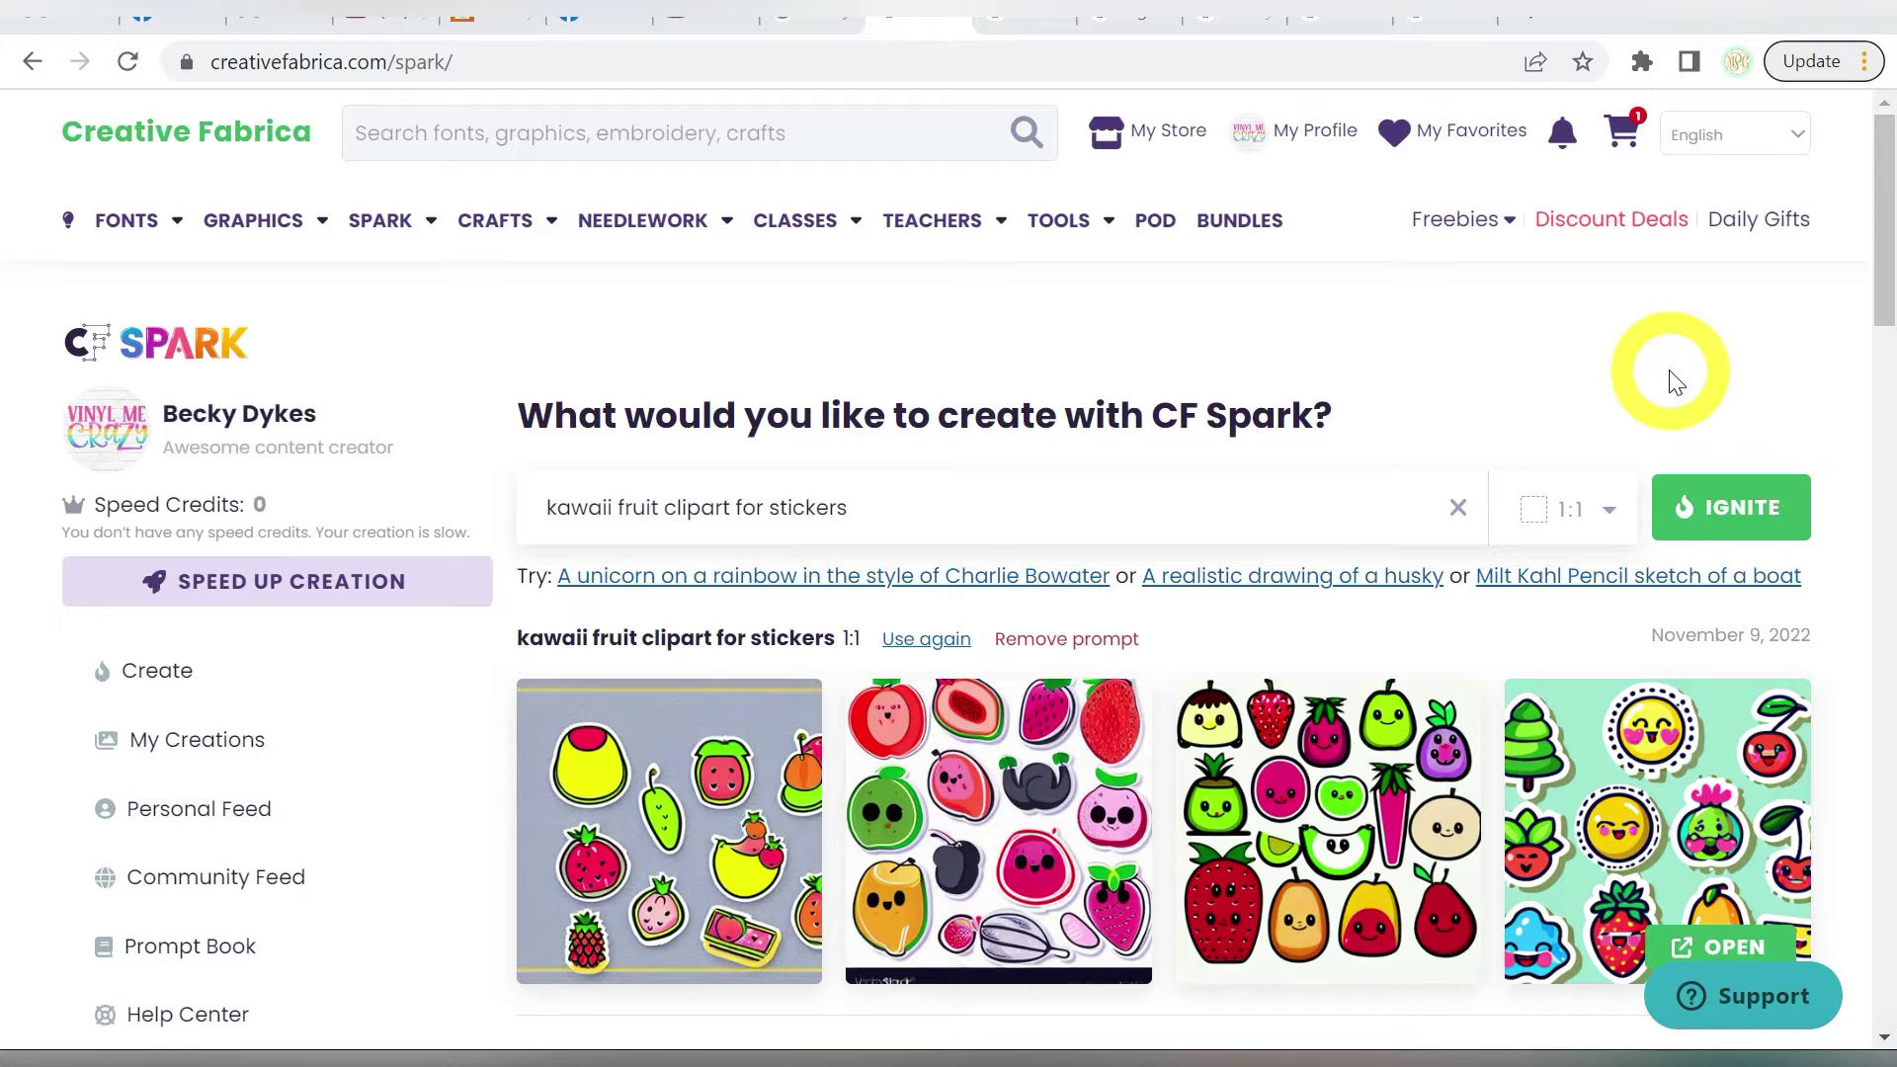
- Scroll the CF Spark creations feed down to the tiger face and beach-sunset rows
{"action": "scroll", "coordinate": [1652, 373], "scroll_direction": "down", "scroll_amount": 5}
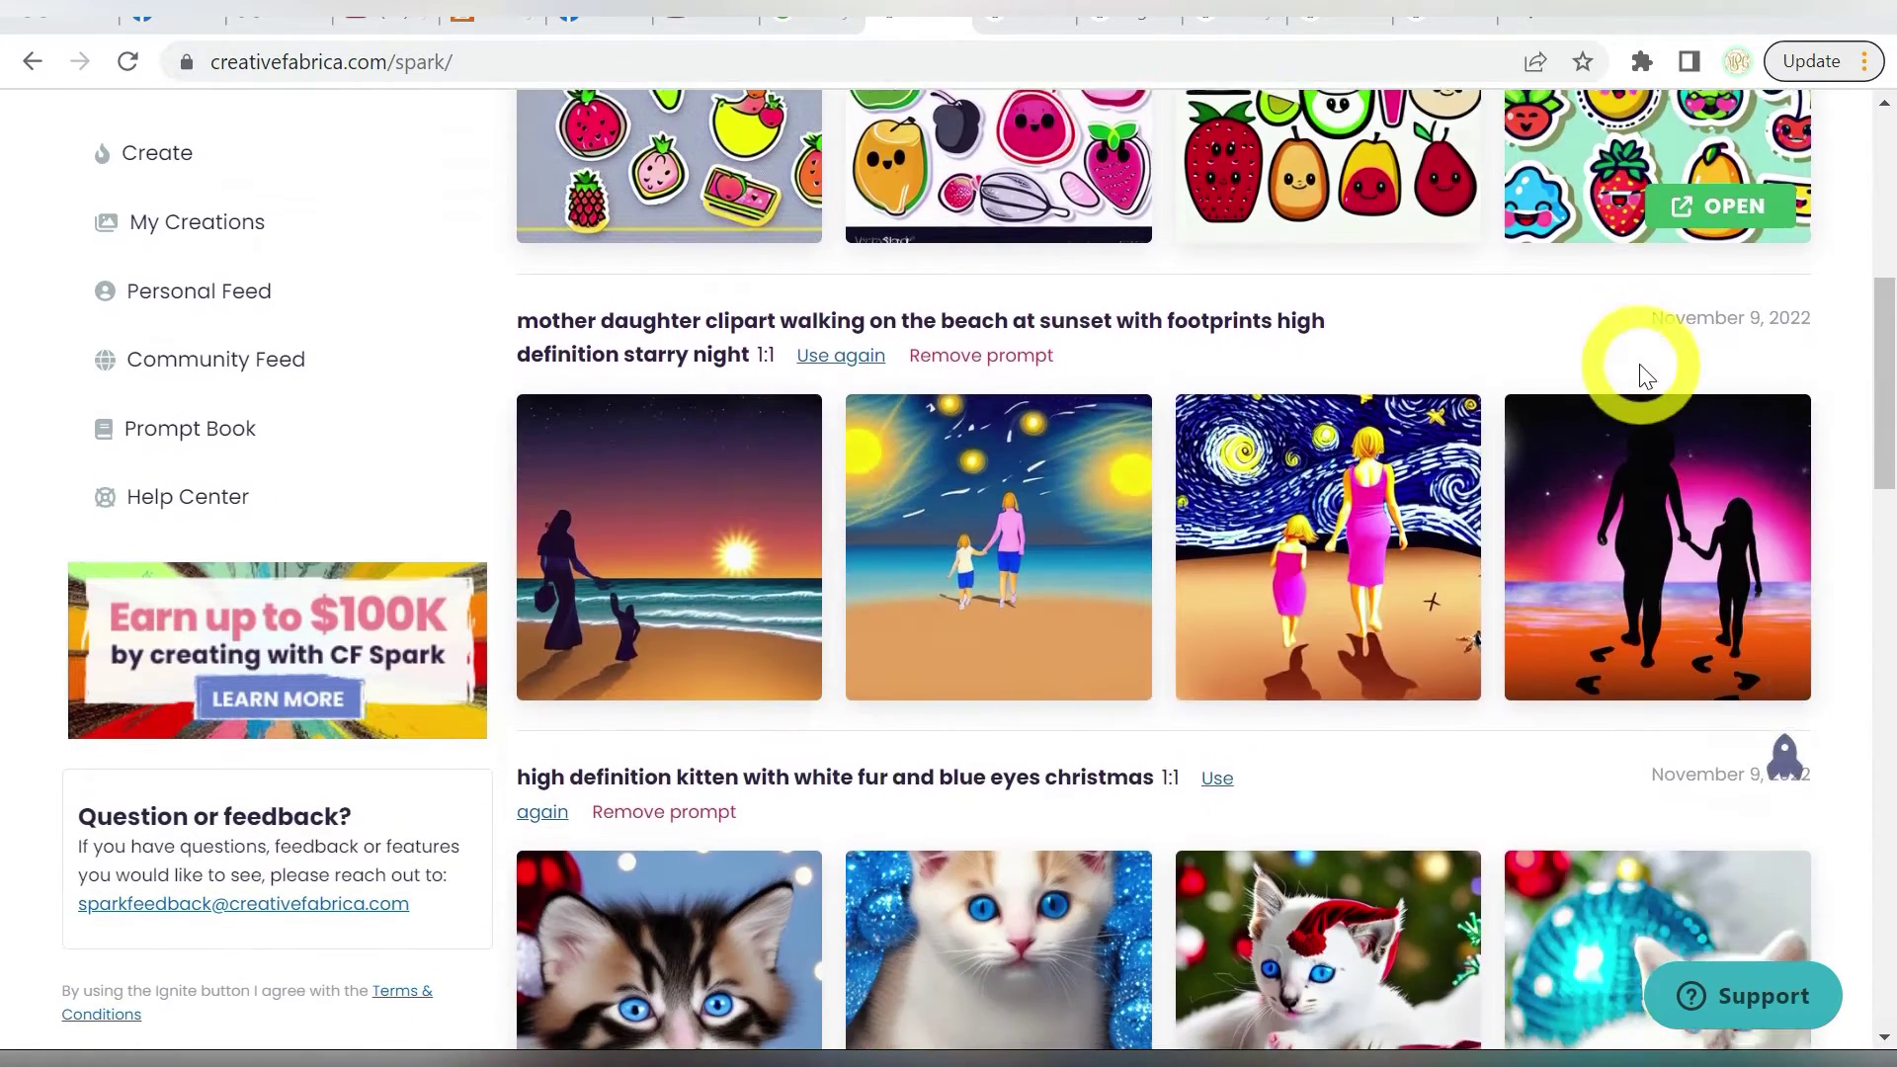
{"action": "scroll", "coordinate": [1644, 376], "scroll_direction": "down", "scroll_amount": 10}
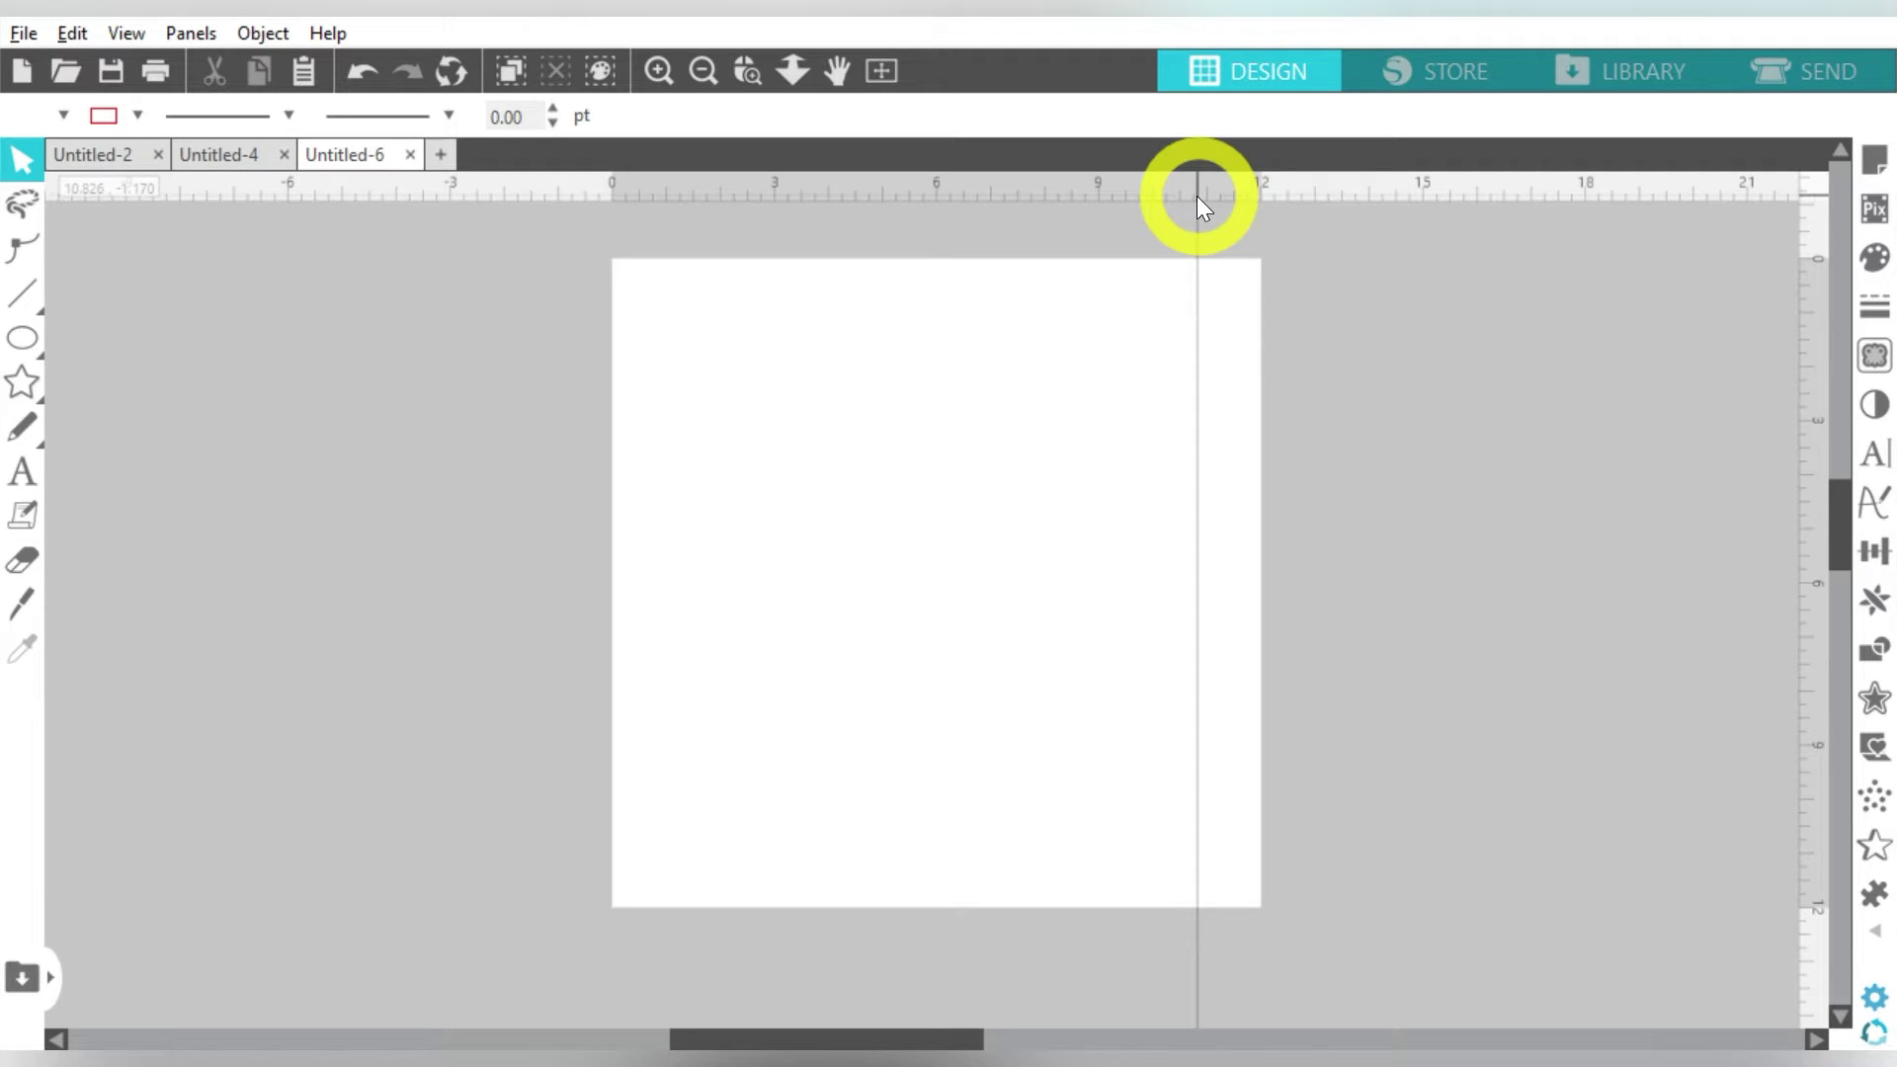
- Extract the Tiger-Face-In-Charcoal zip in Downloads into its own folder
{"action": "key", "text": "super+e"}
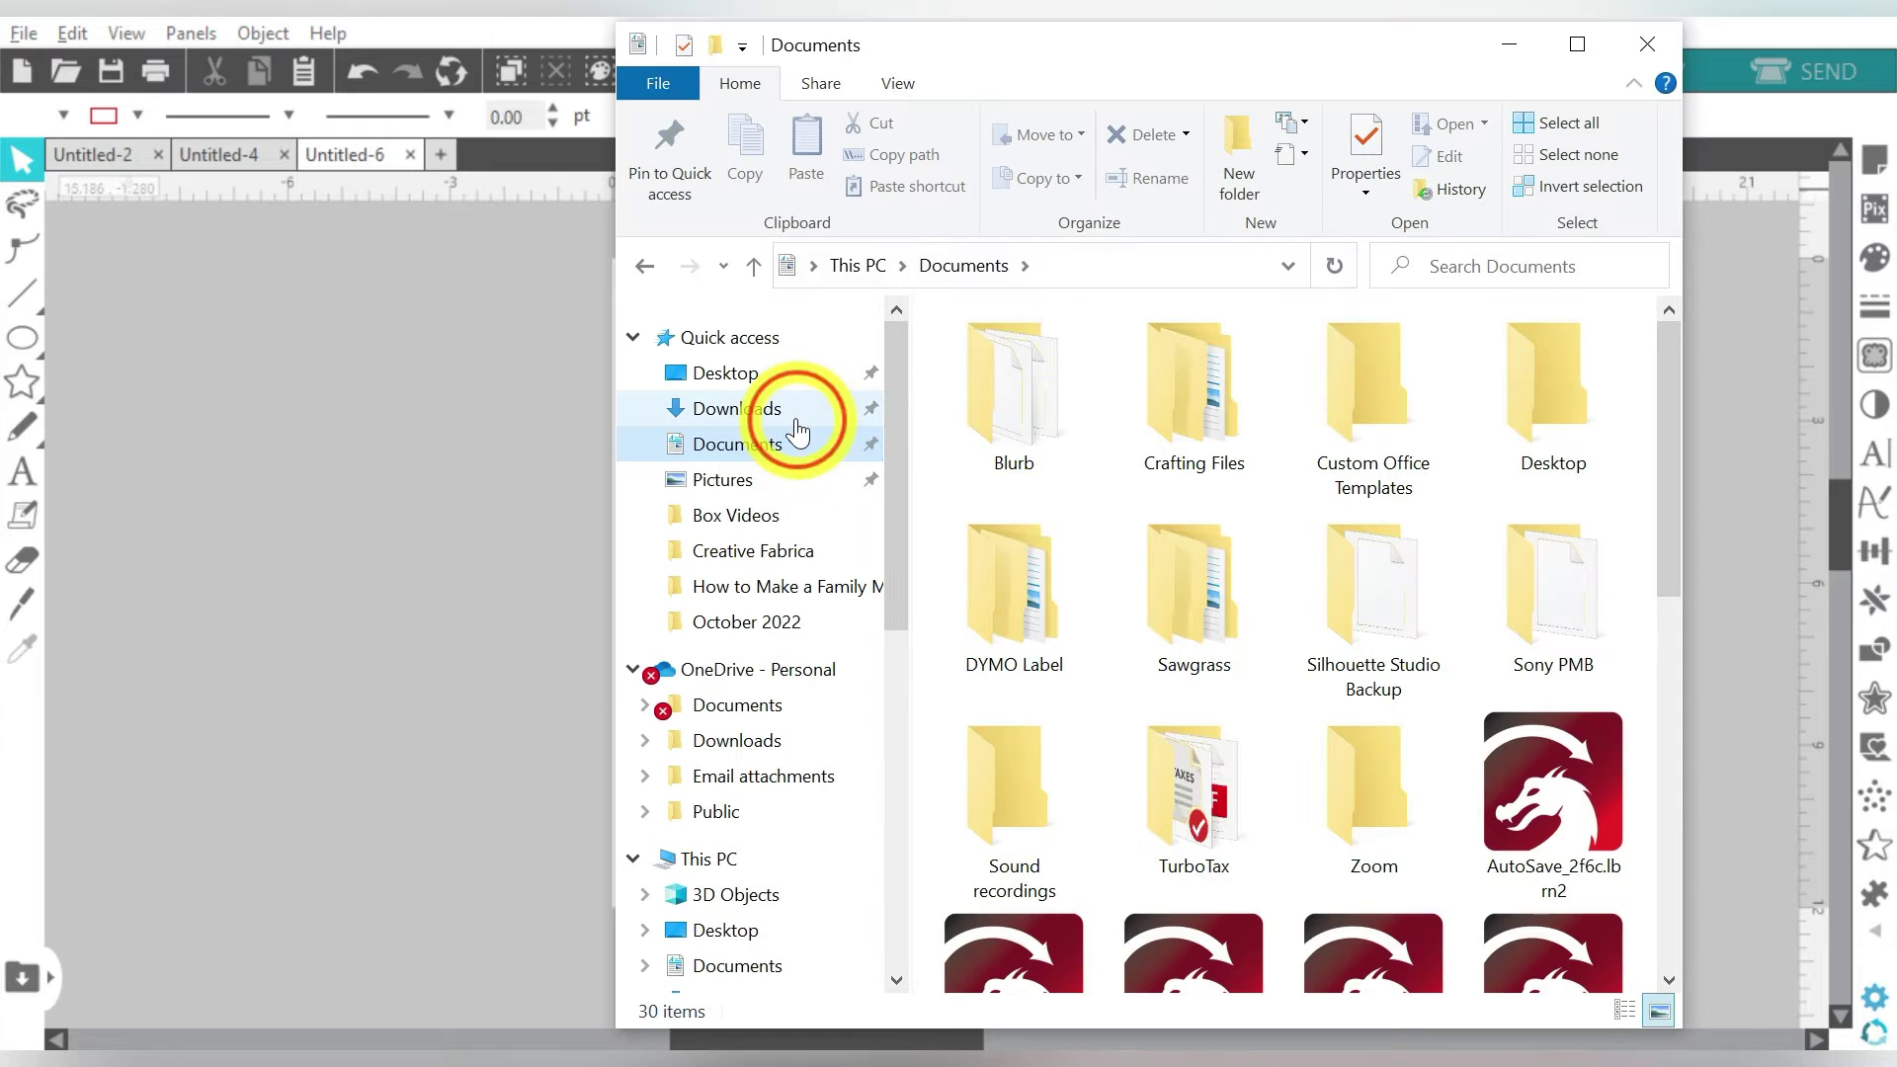
{"action": "left_click", "coordinate": [782, 407]}
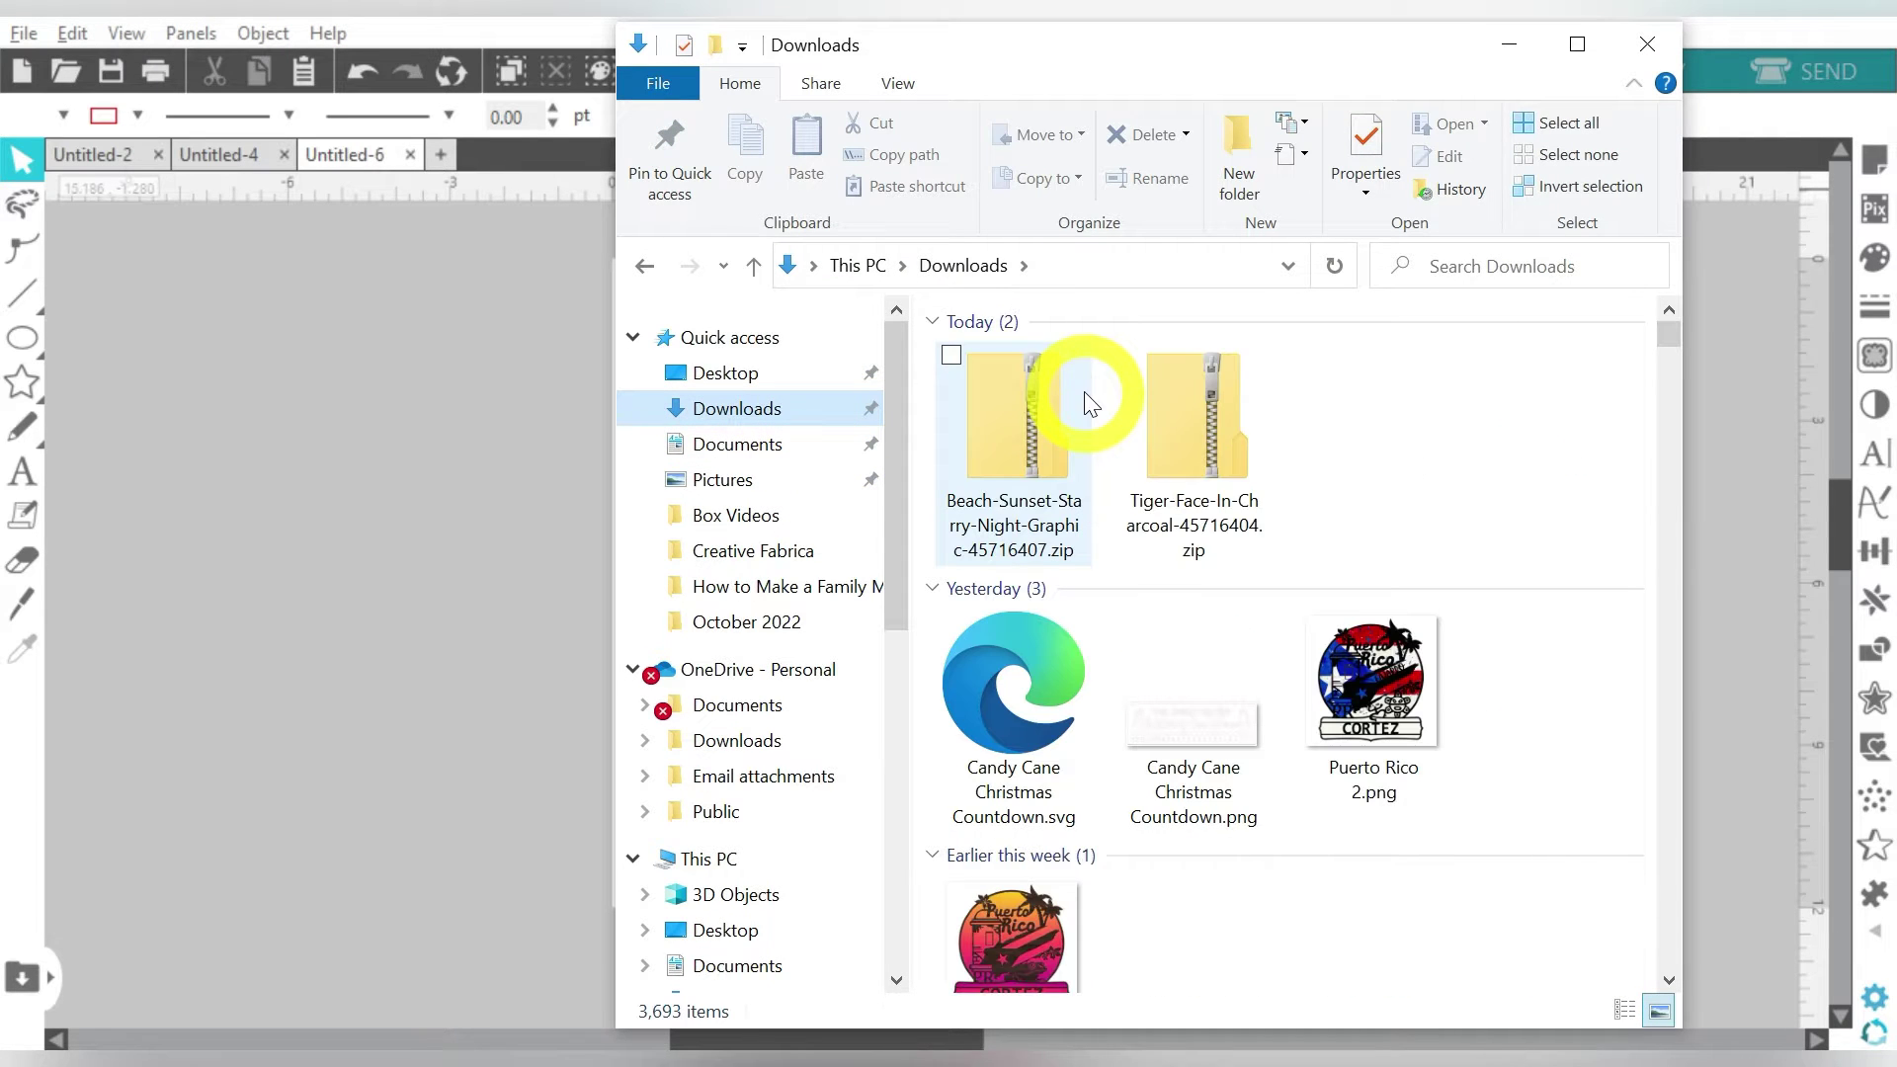
{"action": "right_click", "coordinate": [1167, 420]}
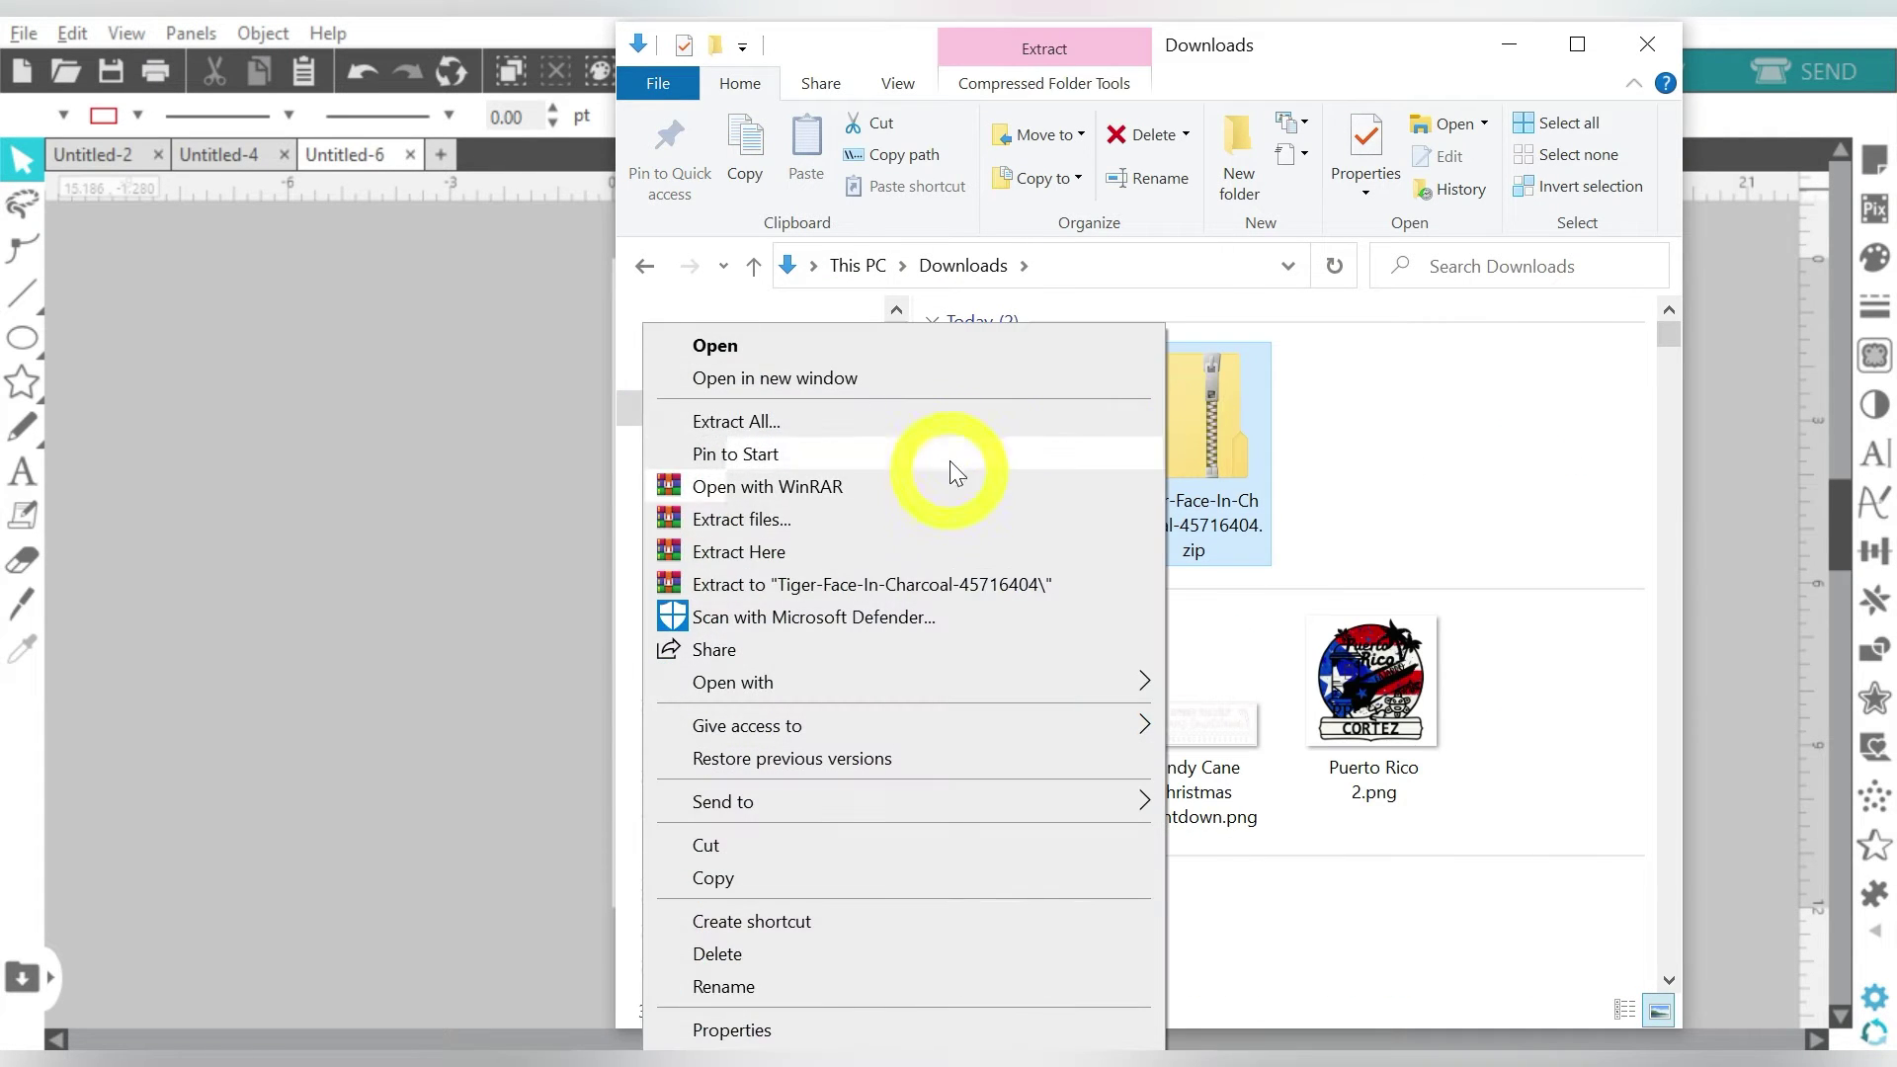
{"action": "left_click", "coordinate": [955, 433]}
{"action": "left_click", "coordinate": [1199, 840]}
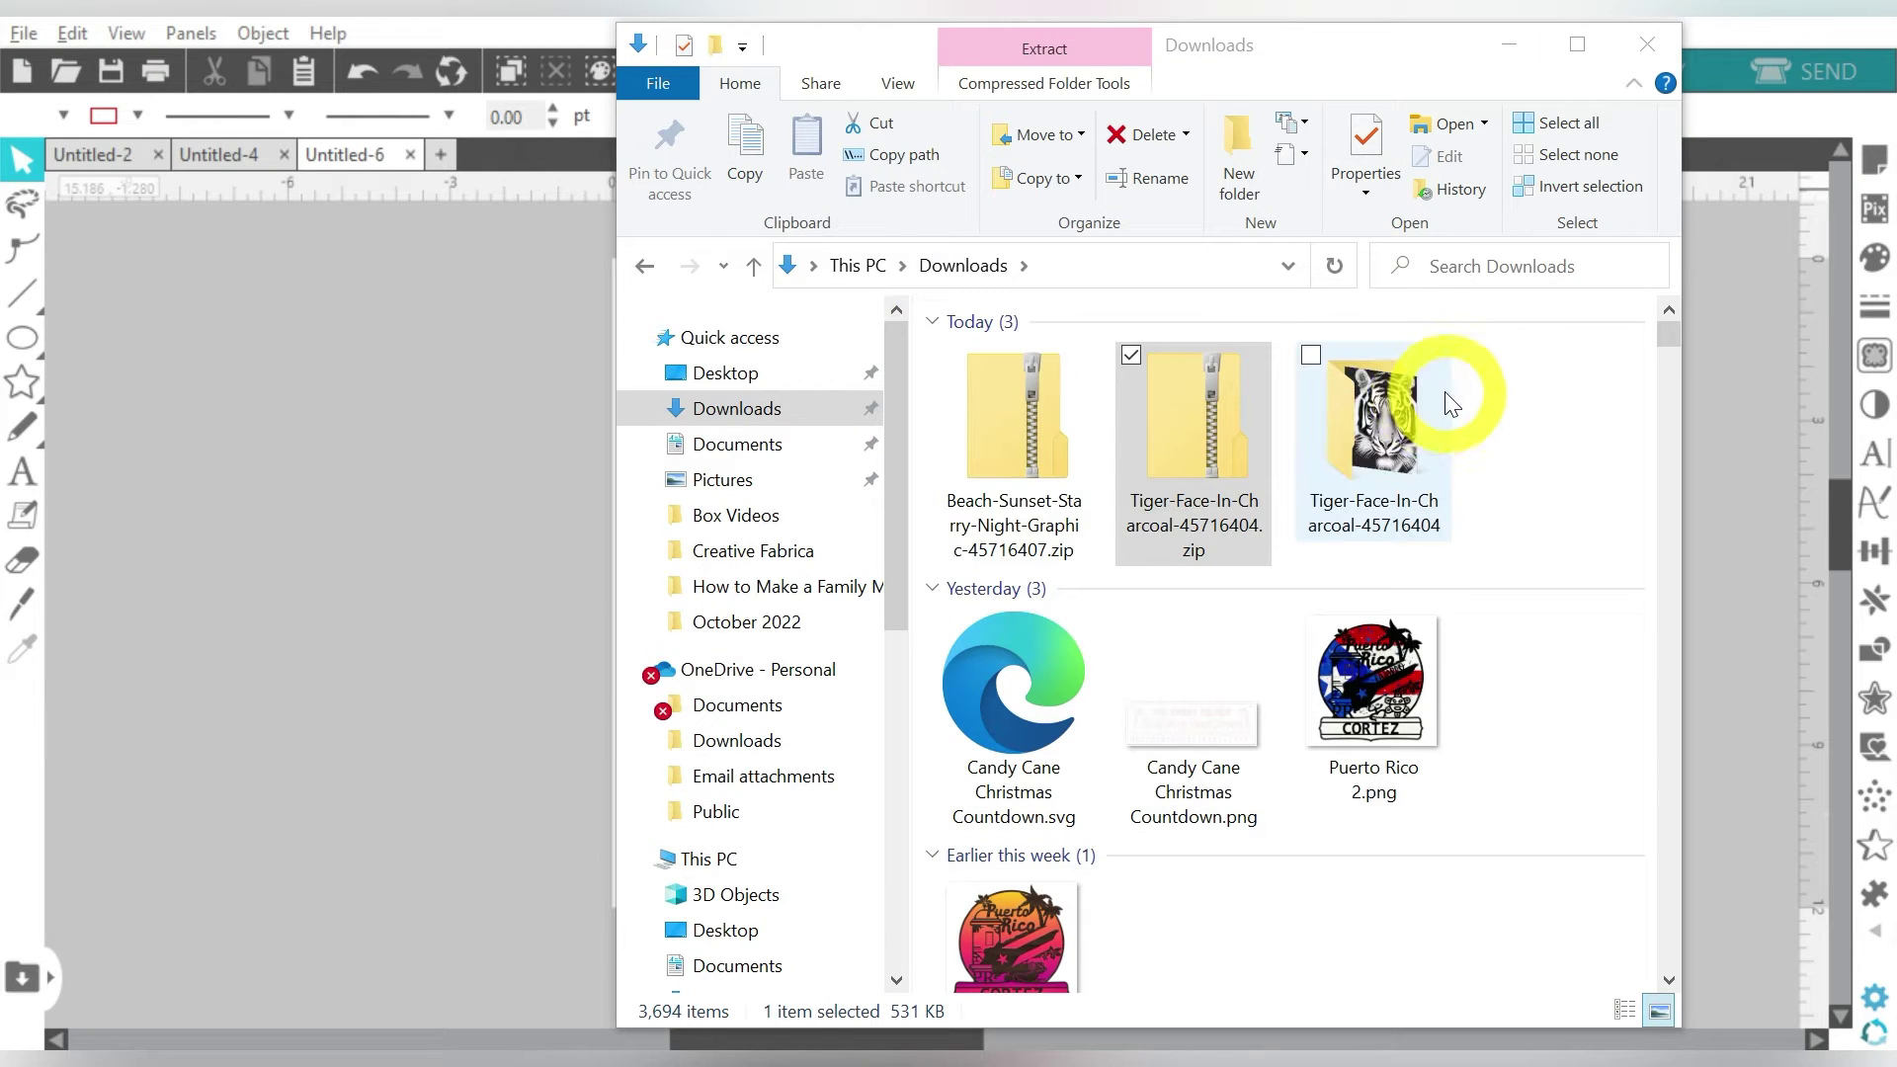
- Drag the extracted tiger image from its folder onto the Untitled-6 canvas
{"action": "left_click", "coordinate": [1382, 428]}
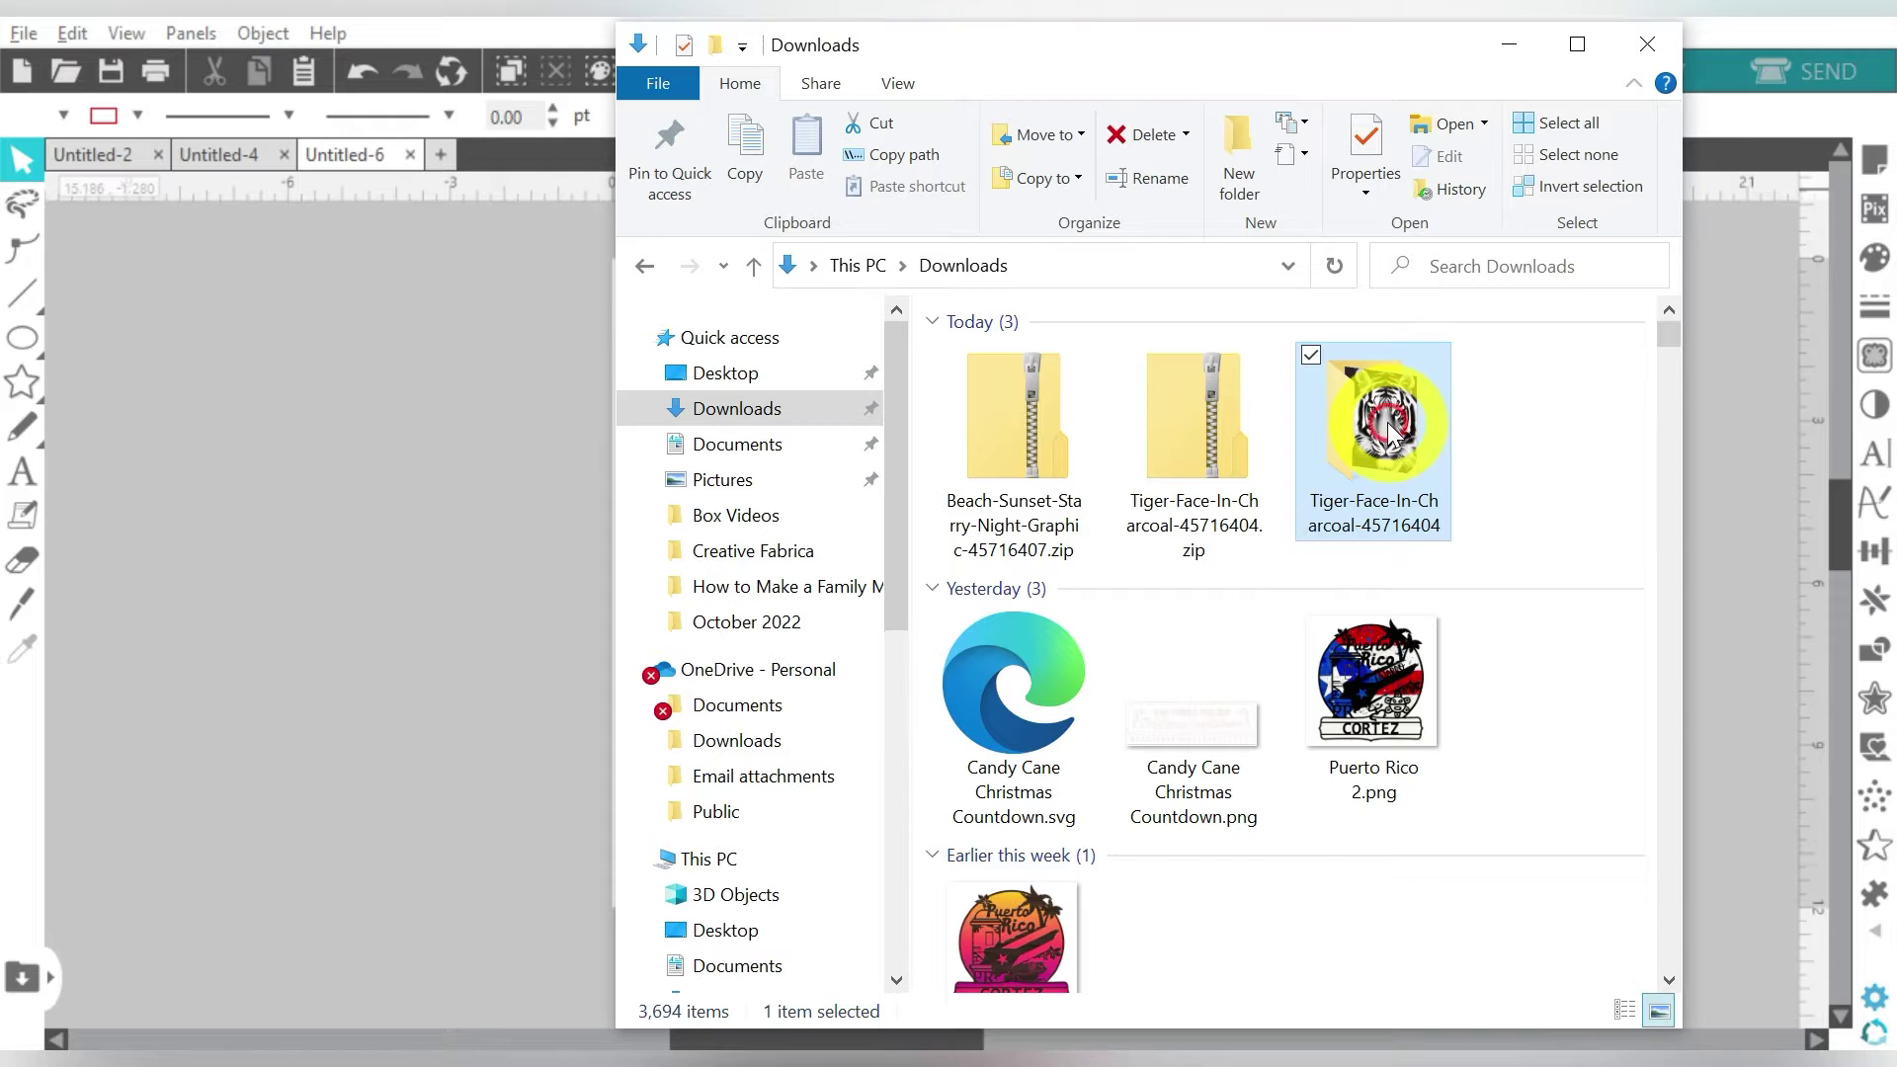
{"action": "double_click", "coordinate": [1389, 431]}
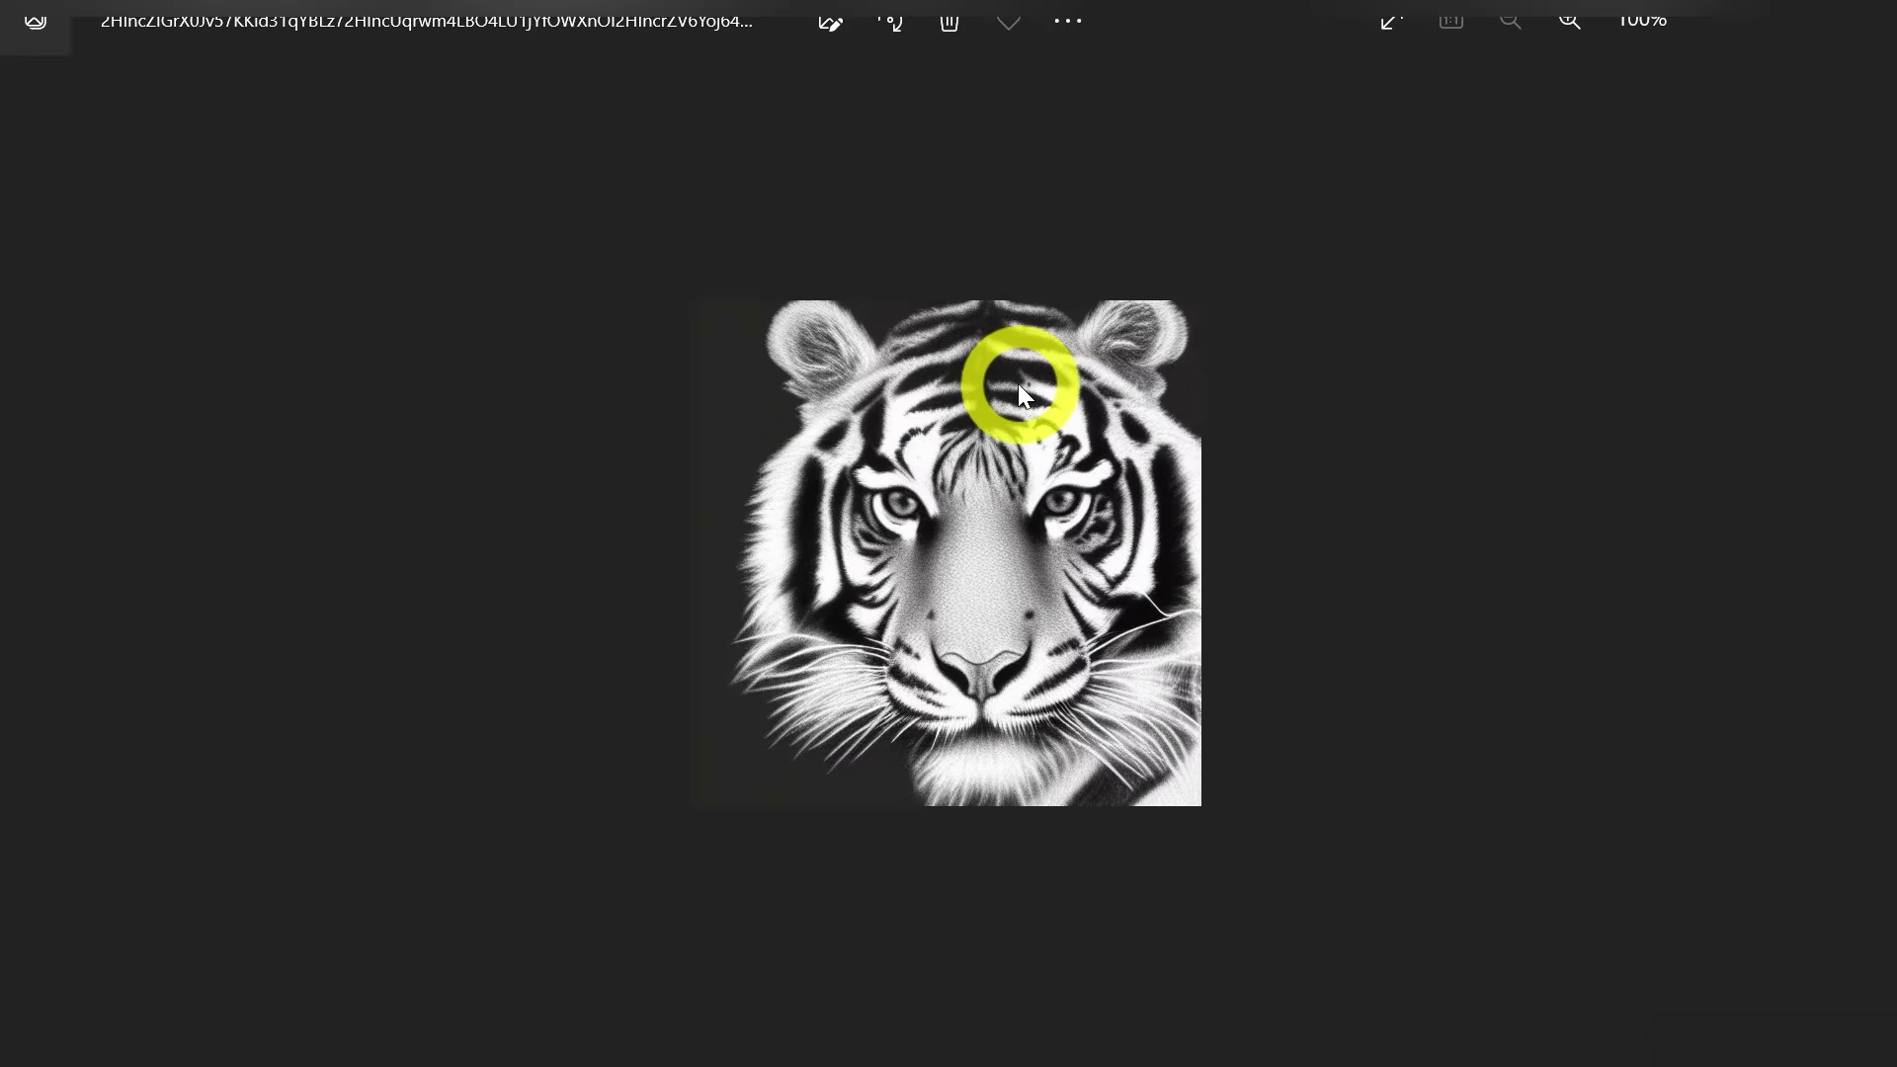
{"action": "left_click", "coordinate": [1849, 43]}
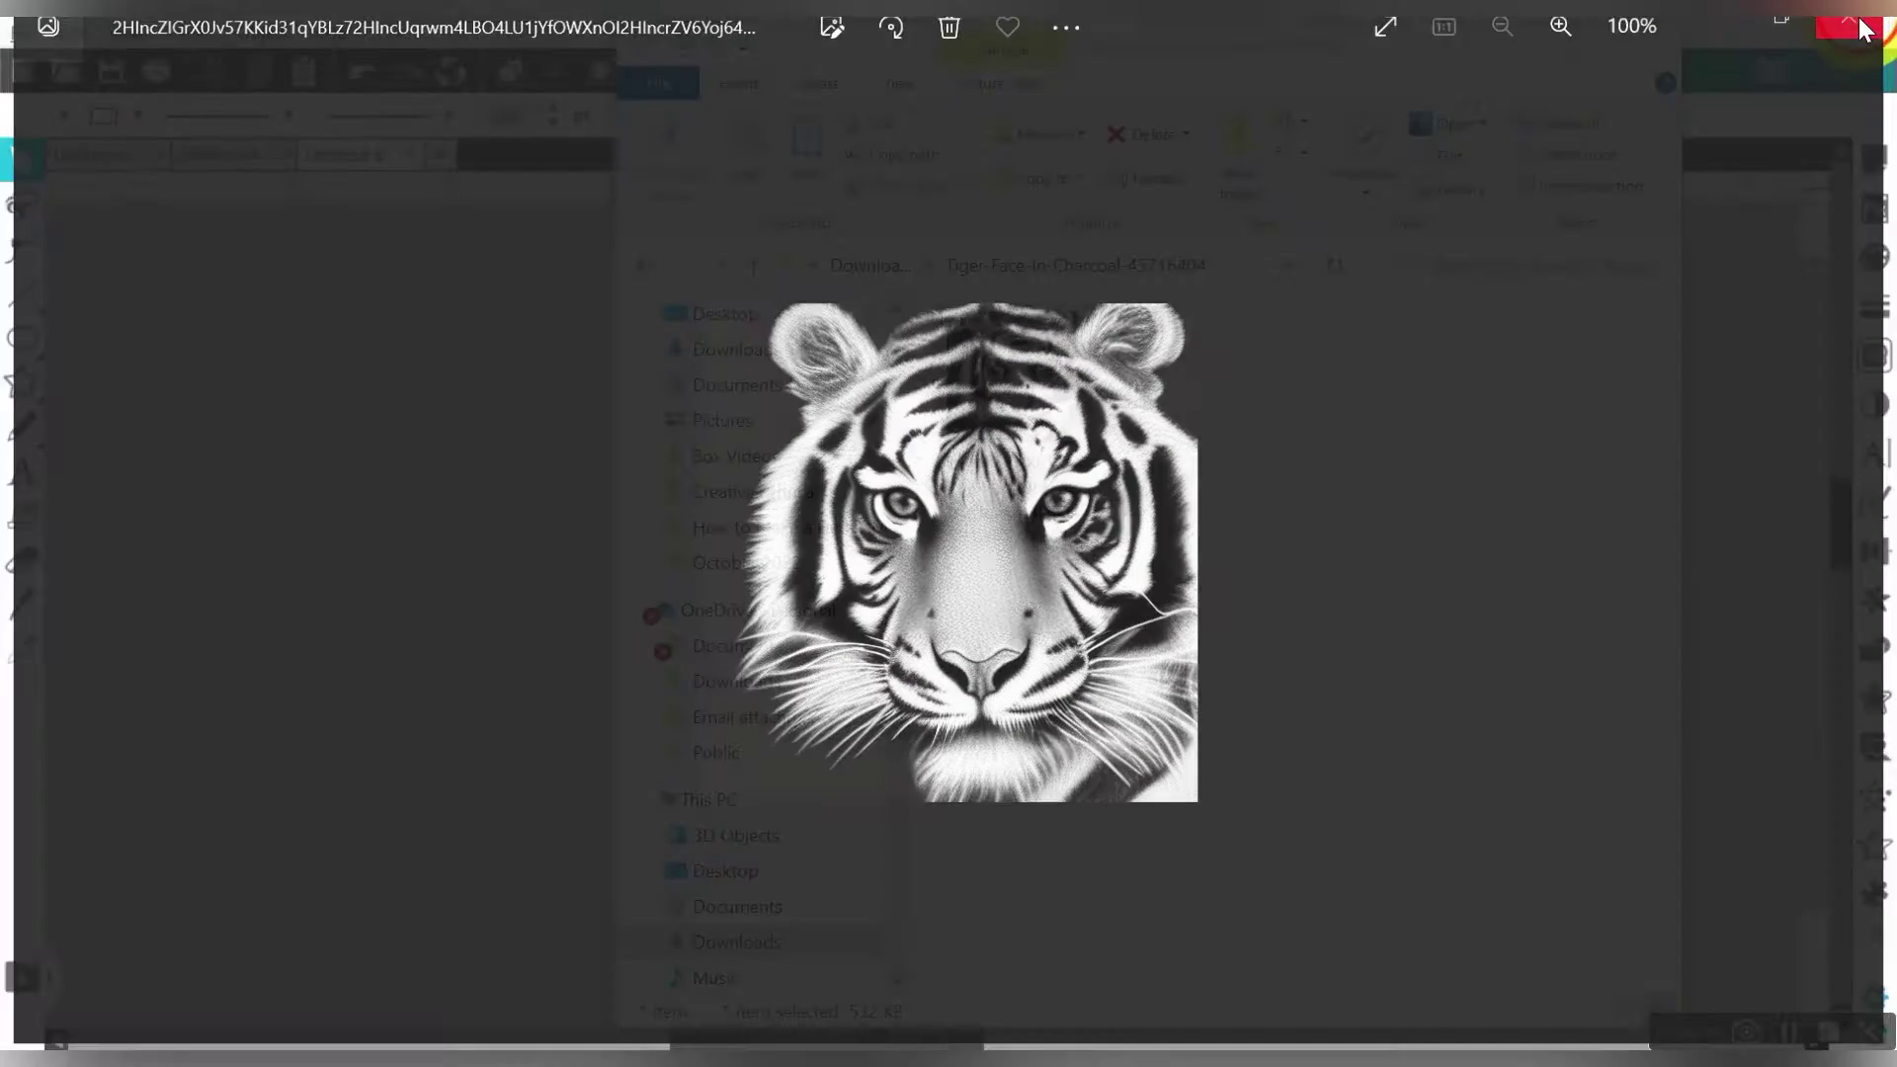
{"action": "left_click_drag", "start_coordinate": [1031, 384], "coordinate": [458, 487]}
- Enlarge the tiger image, set its height to 12 in, and centre it on the page
{"action": "left_click", "coordinate": [474, 390]}
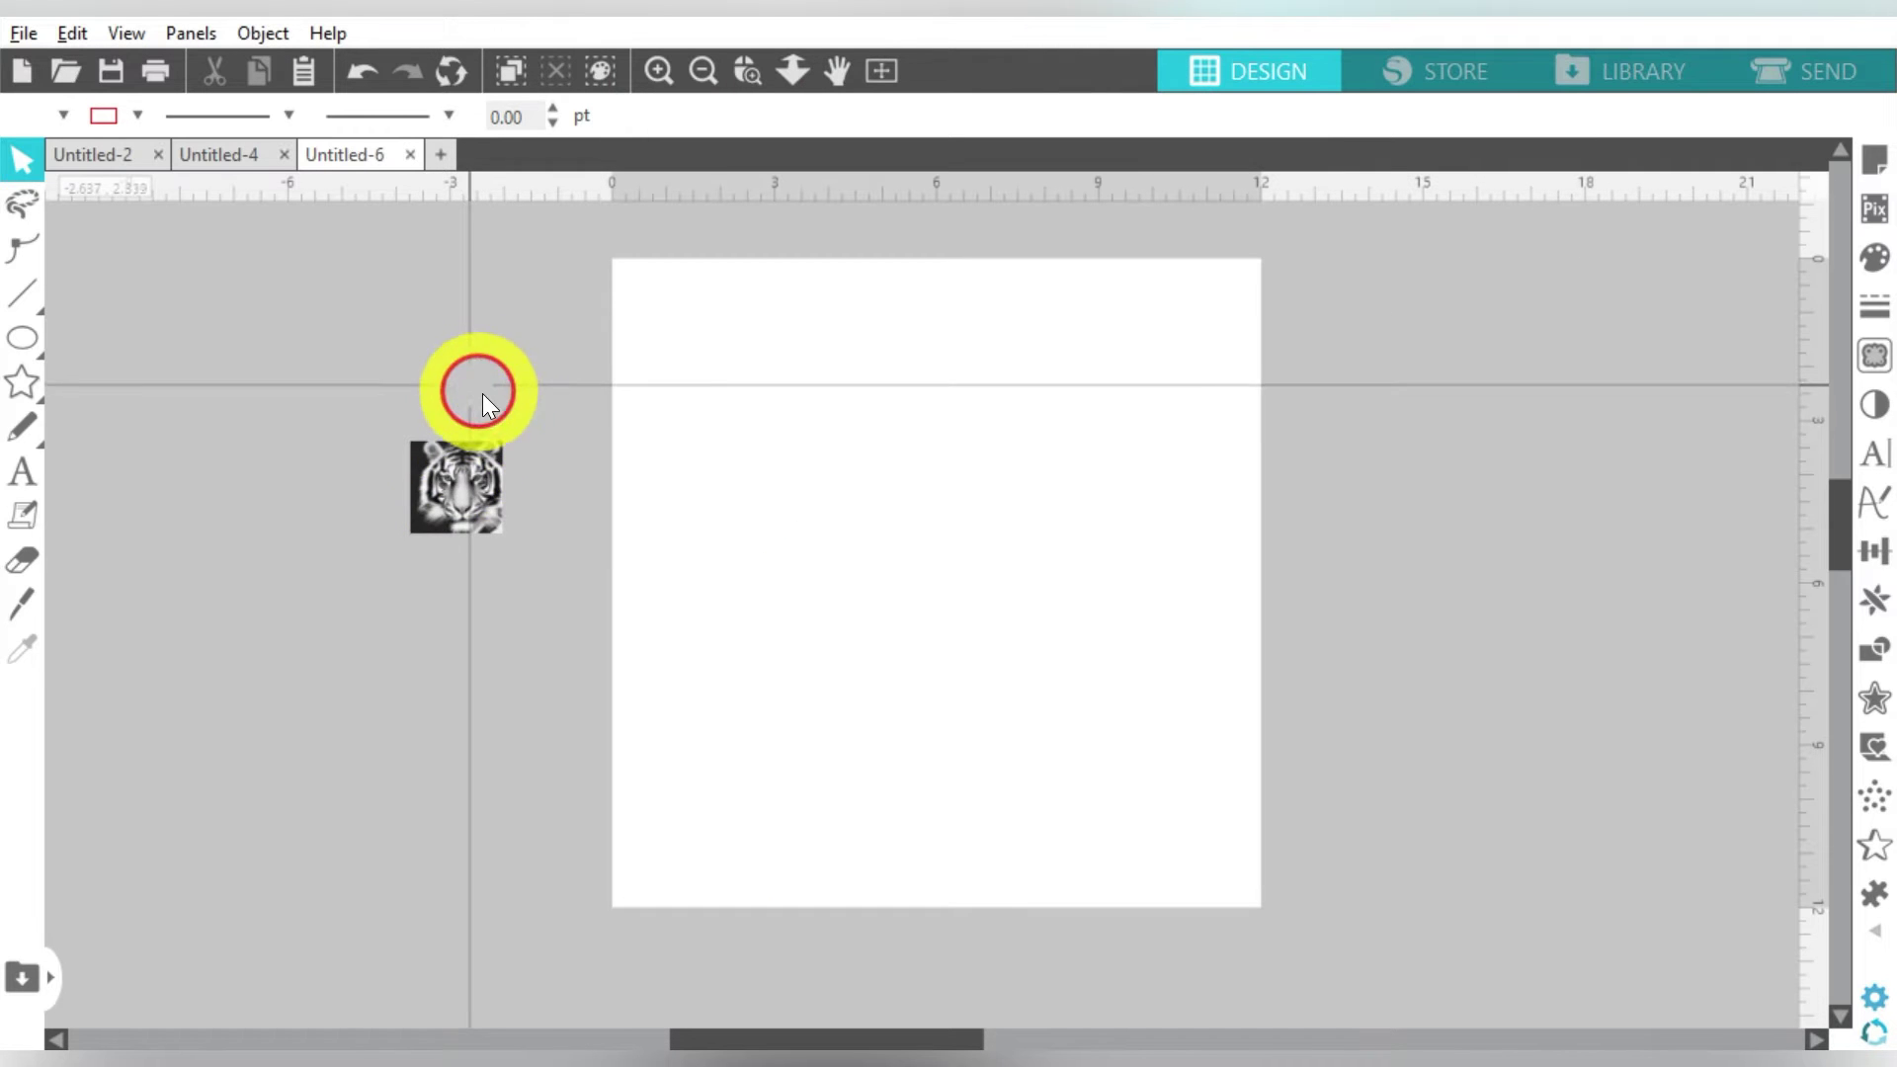
{"action": "left_click", "coordinate": [488, 475]}
{"action": "mouse_move", "coordinate": [512, 552]}
{"action": "left_mouse_down"}
{"action": "mouse_move", "coordinate": [479, 518]}
{"action": "mouse_move", "coordinate": [517, 546]}
{"action": "left_mouse_up"}
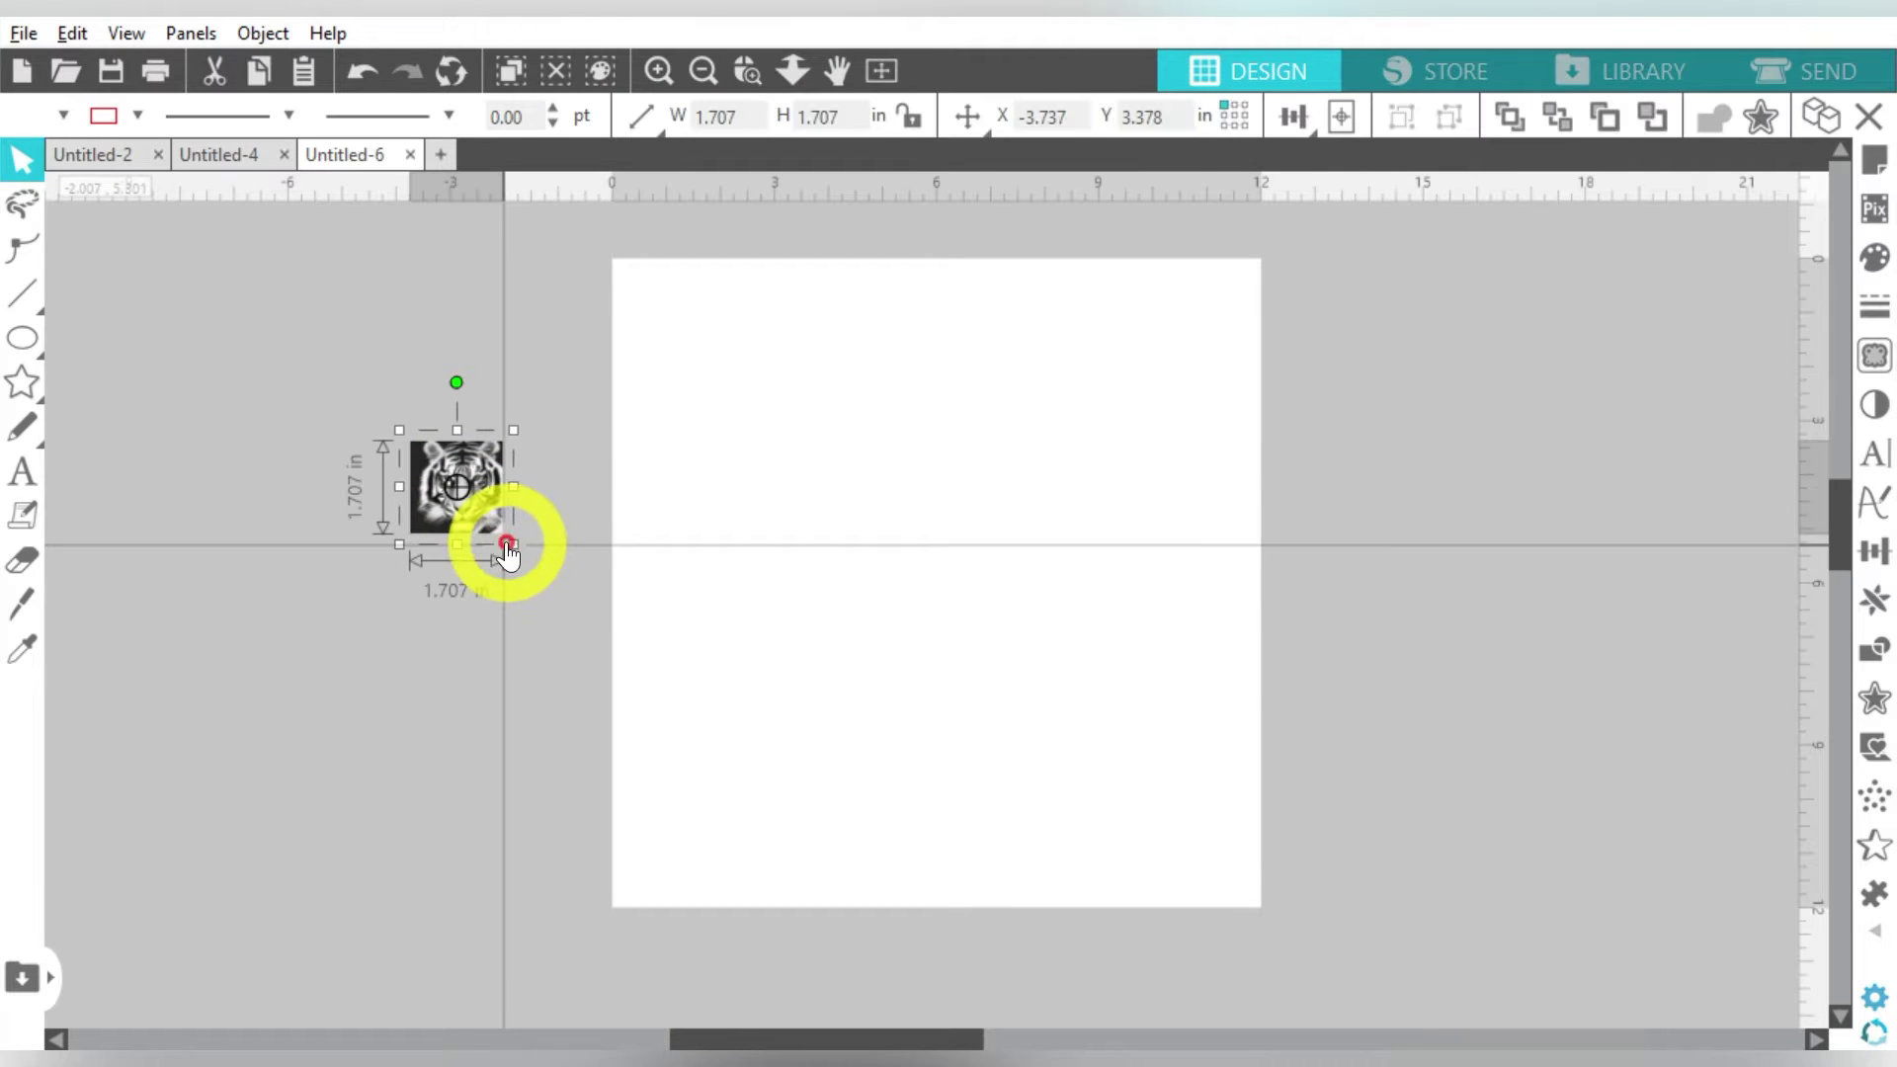
{"action": "left_click_drag", "start_coordinate": [610, 623], "coordinate": [1047, 872]}
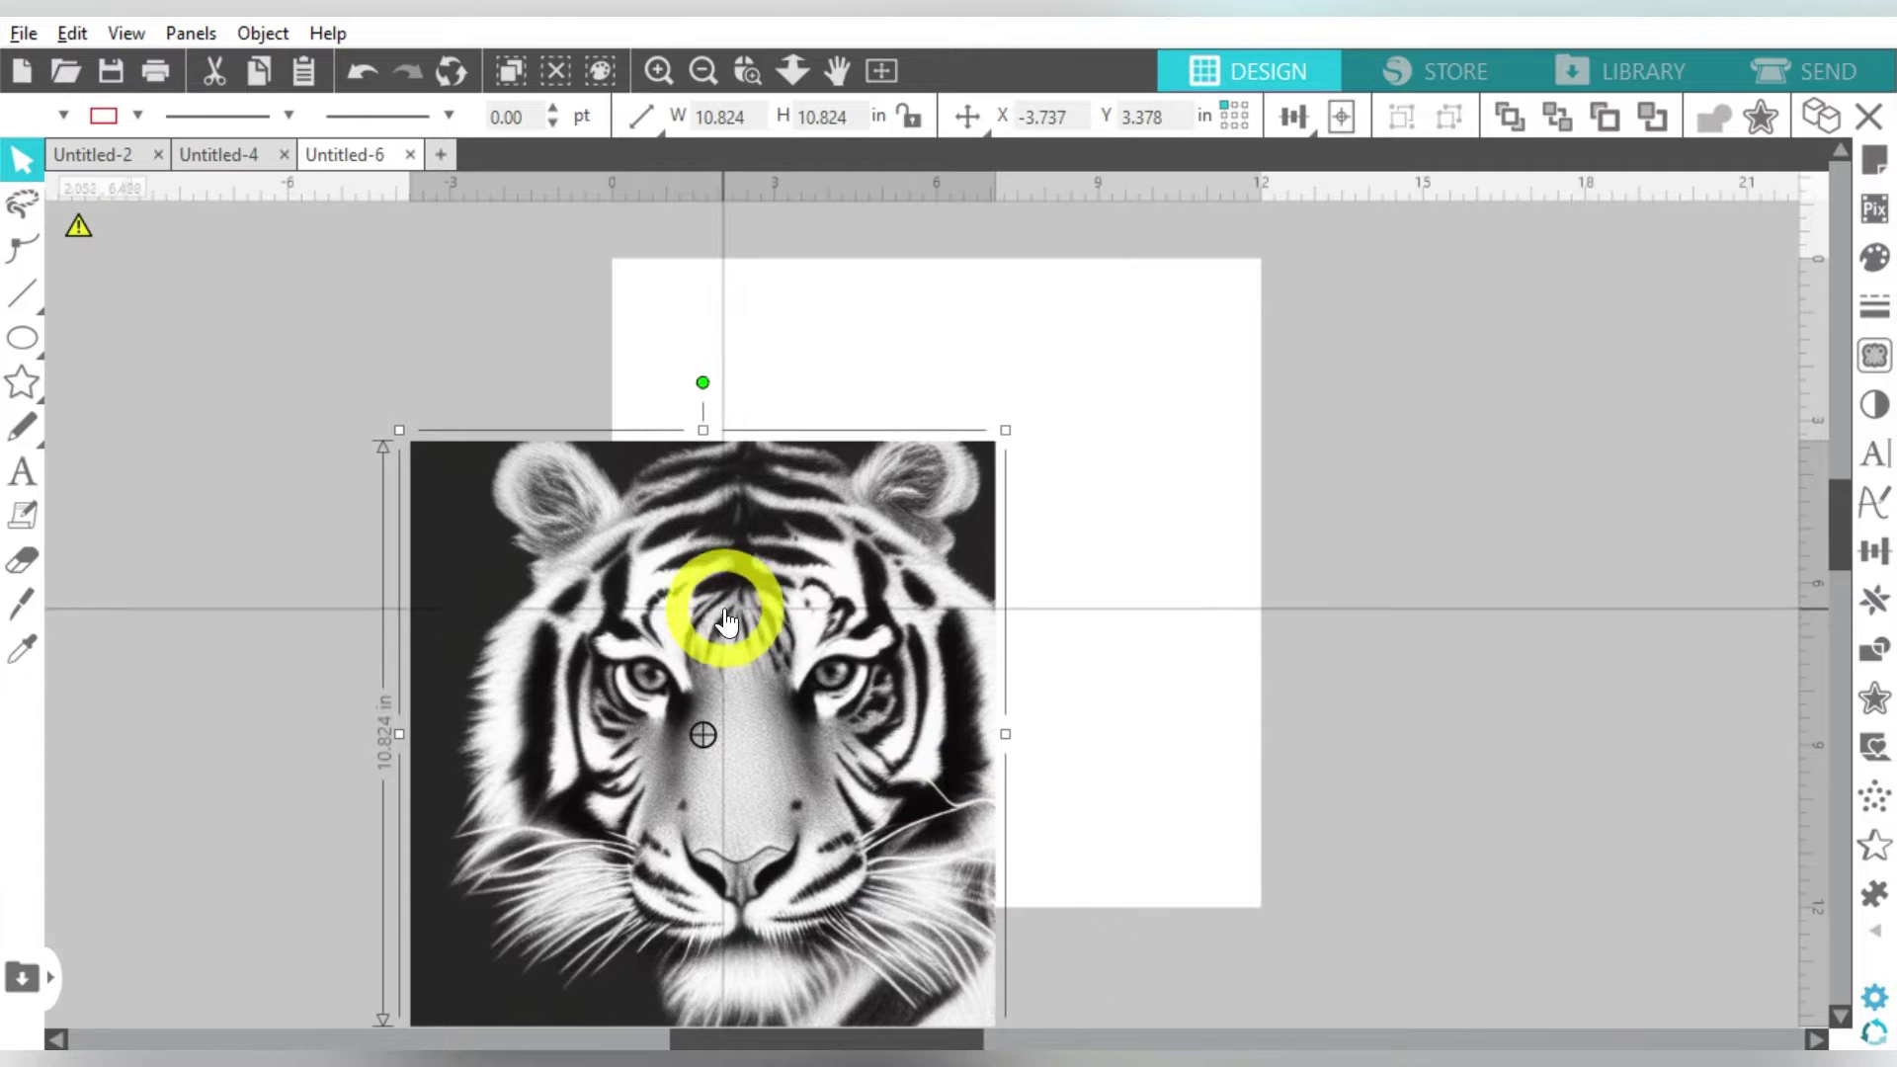
{"action": "left_click_drag", "start_coordinate": [712, 598], "coordinate": [936, 447]}
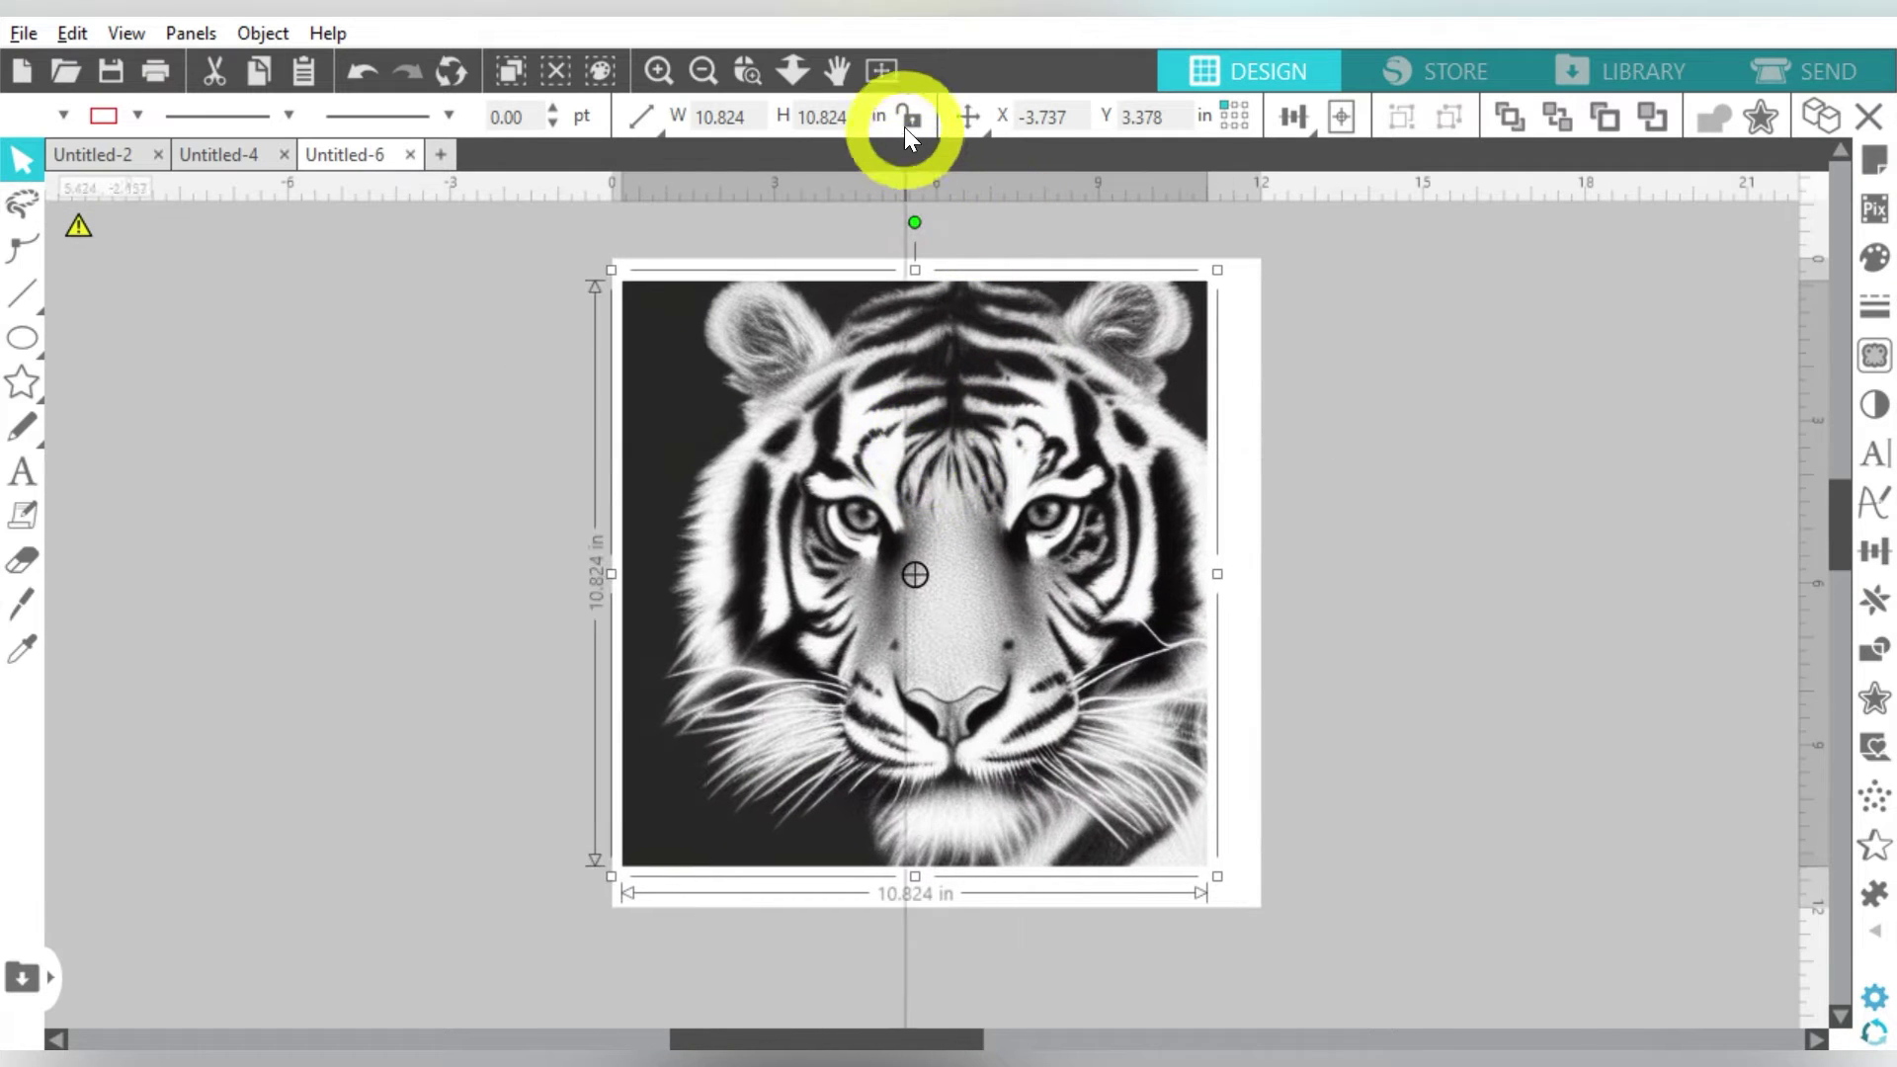
{"action": "left_click", "coordinate": [870, 119]}
{"action": "type", "text": "12"}
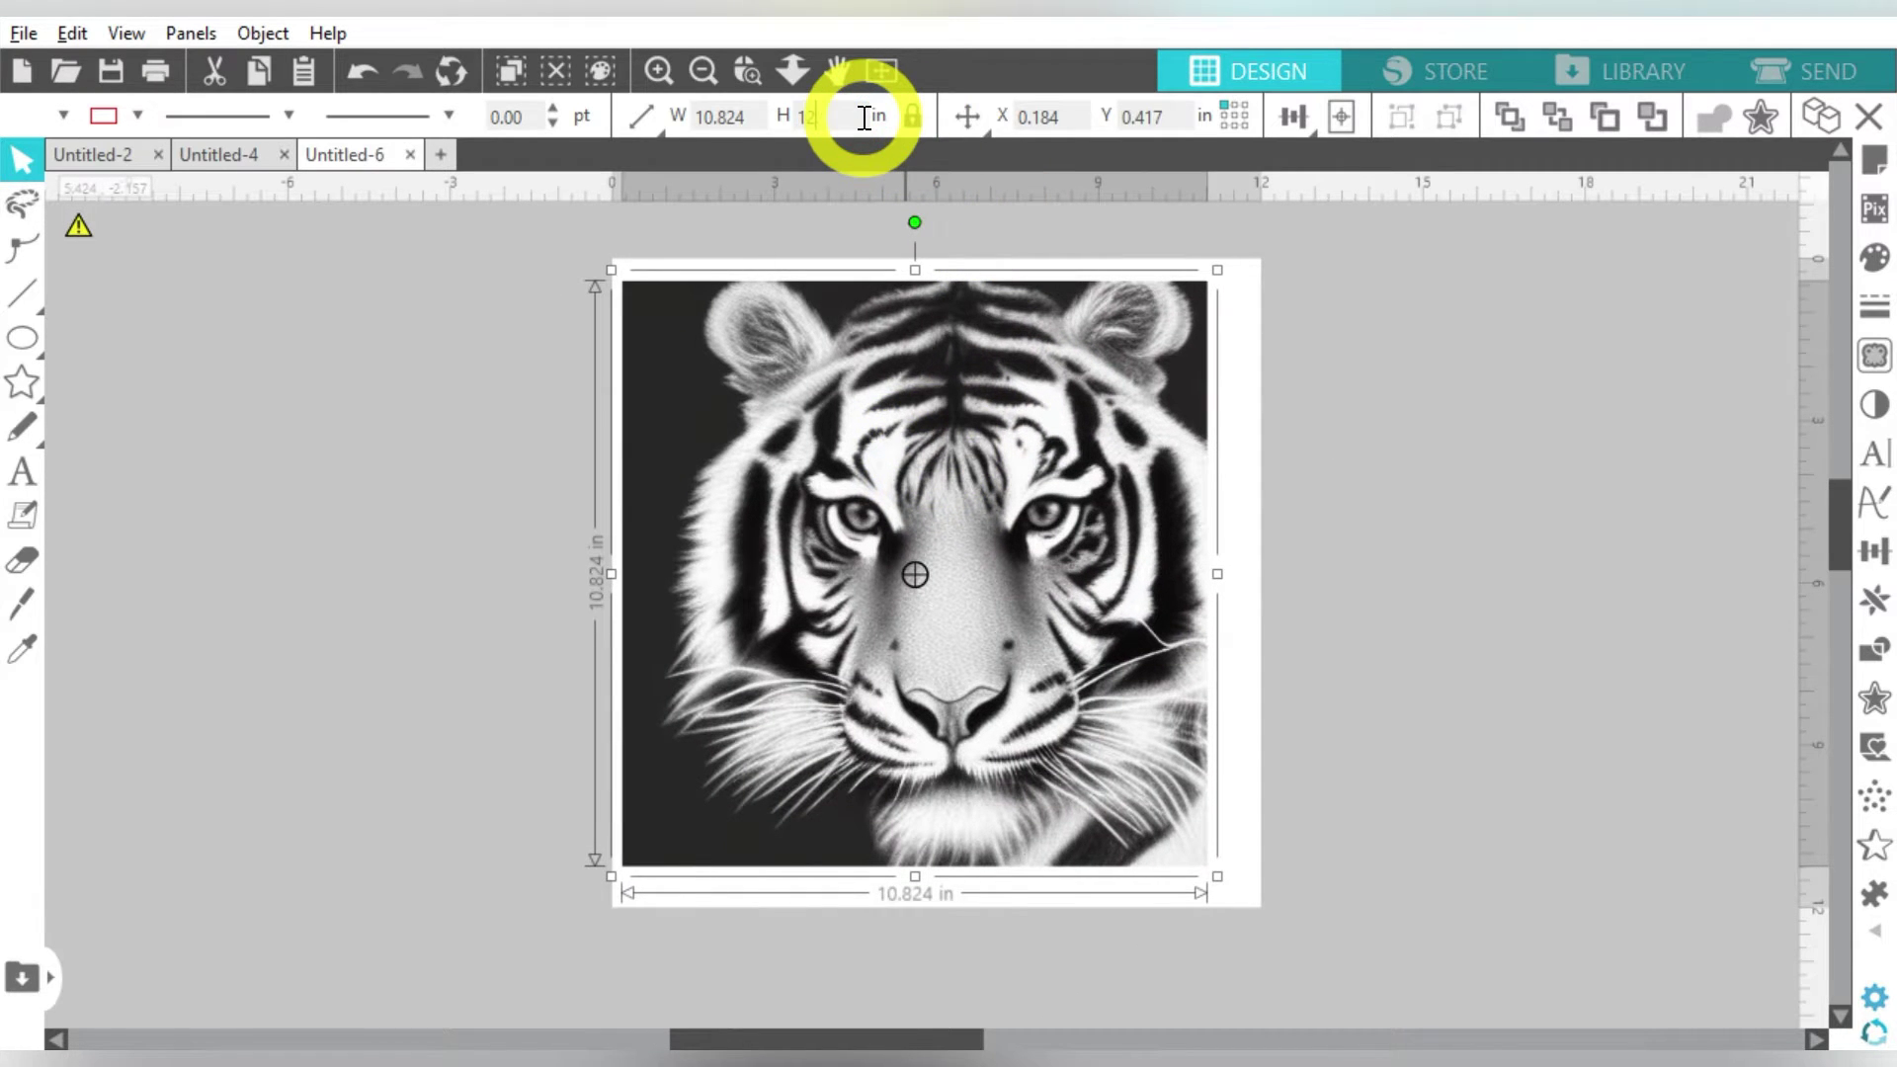
{"action": "key", "text": "Return"}
{"action": "left_click", "coordinate": [1342, 117]}
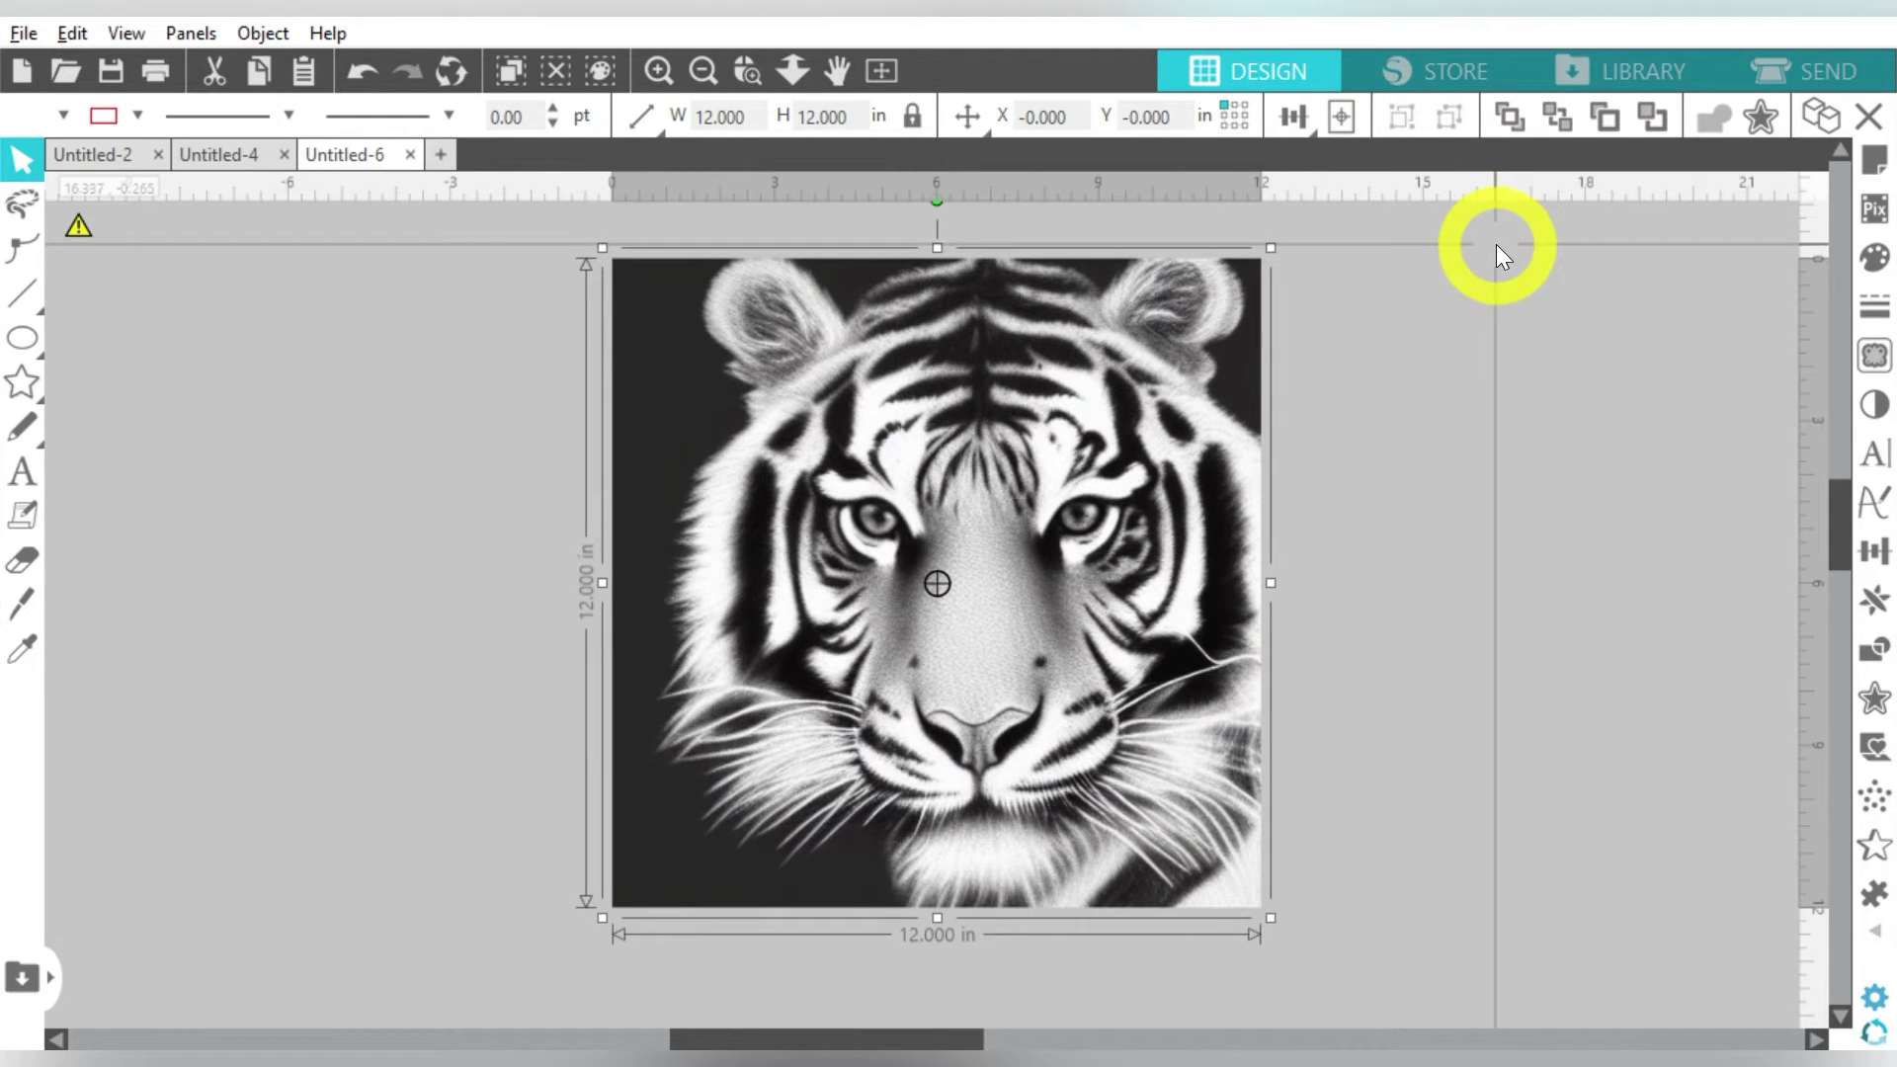
{"action": "left_click", "coordinate": [1496, 244]}
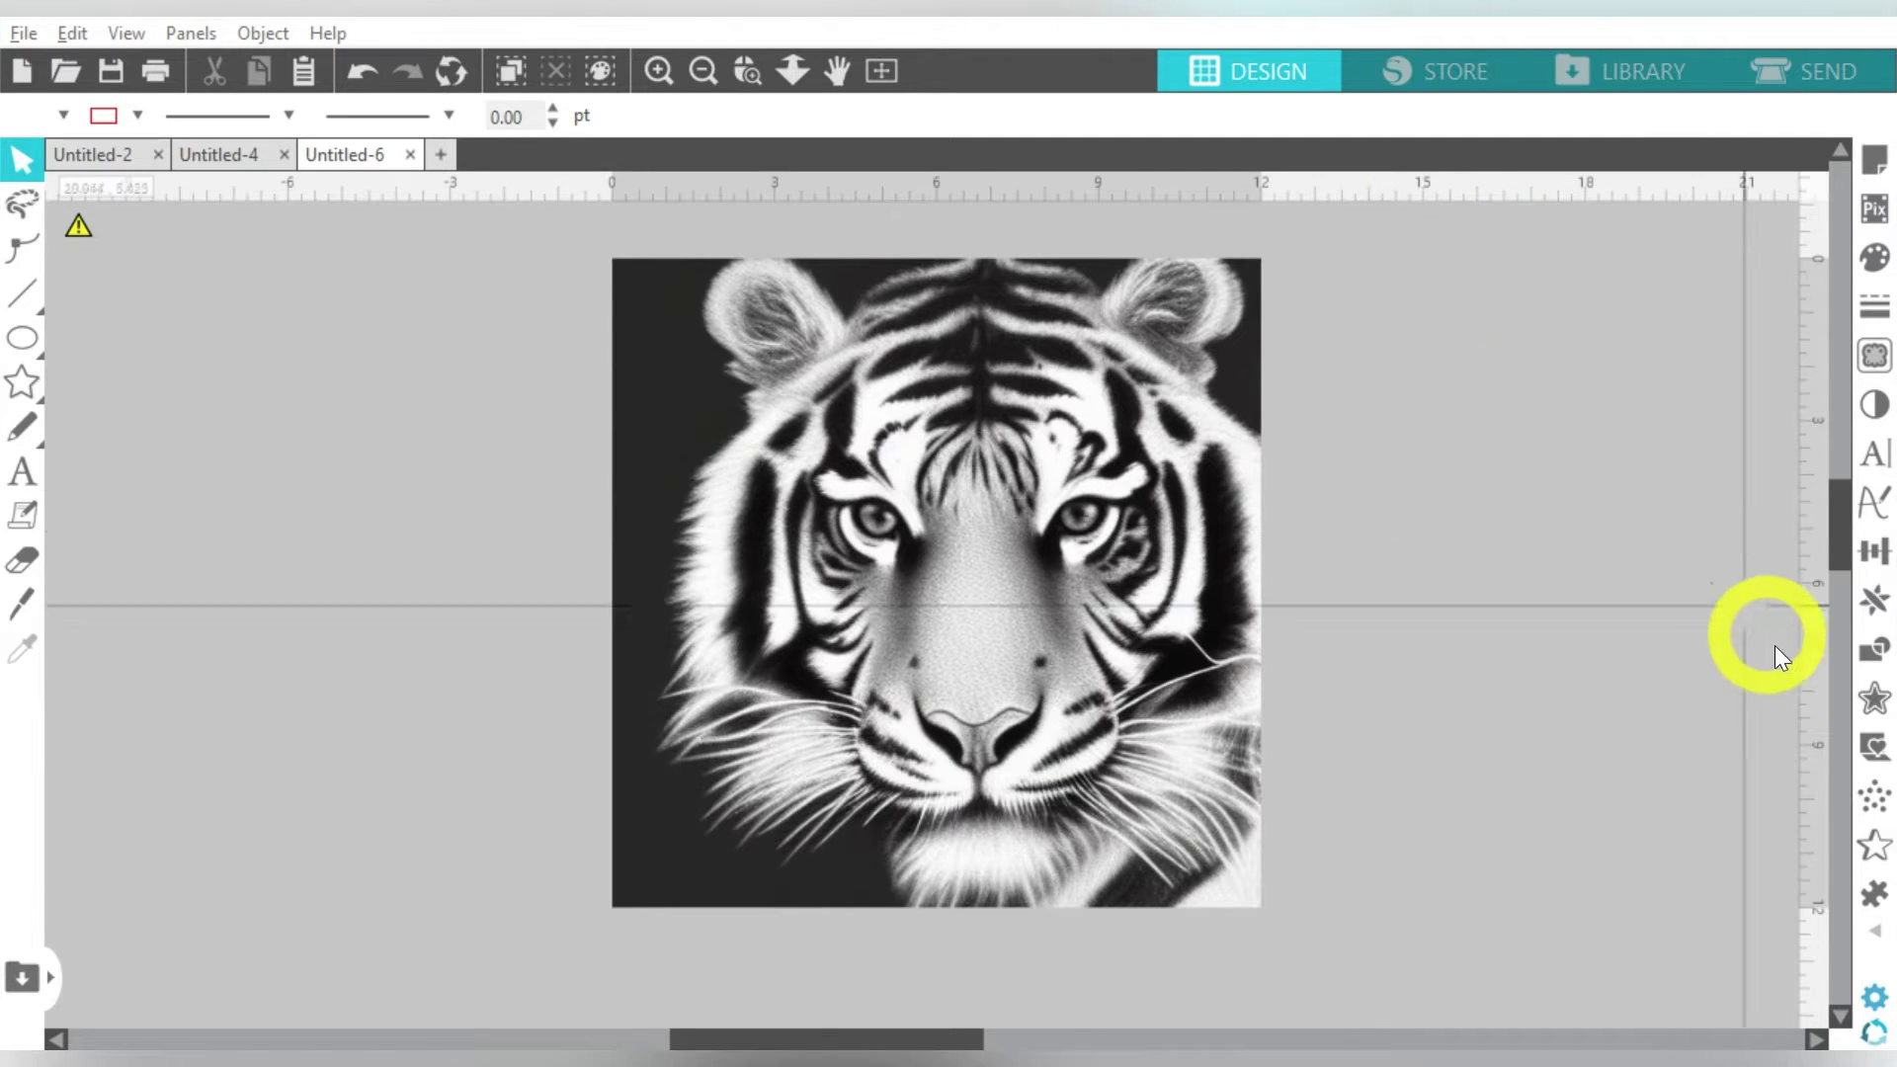
- Create a Regular - 1 stipple by marking the whole tiger as the Stipple Trace area
{"action": "left_click", "coordinate": [1881, 806]}
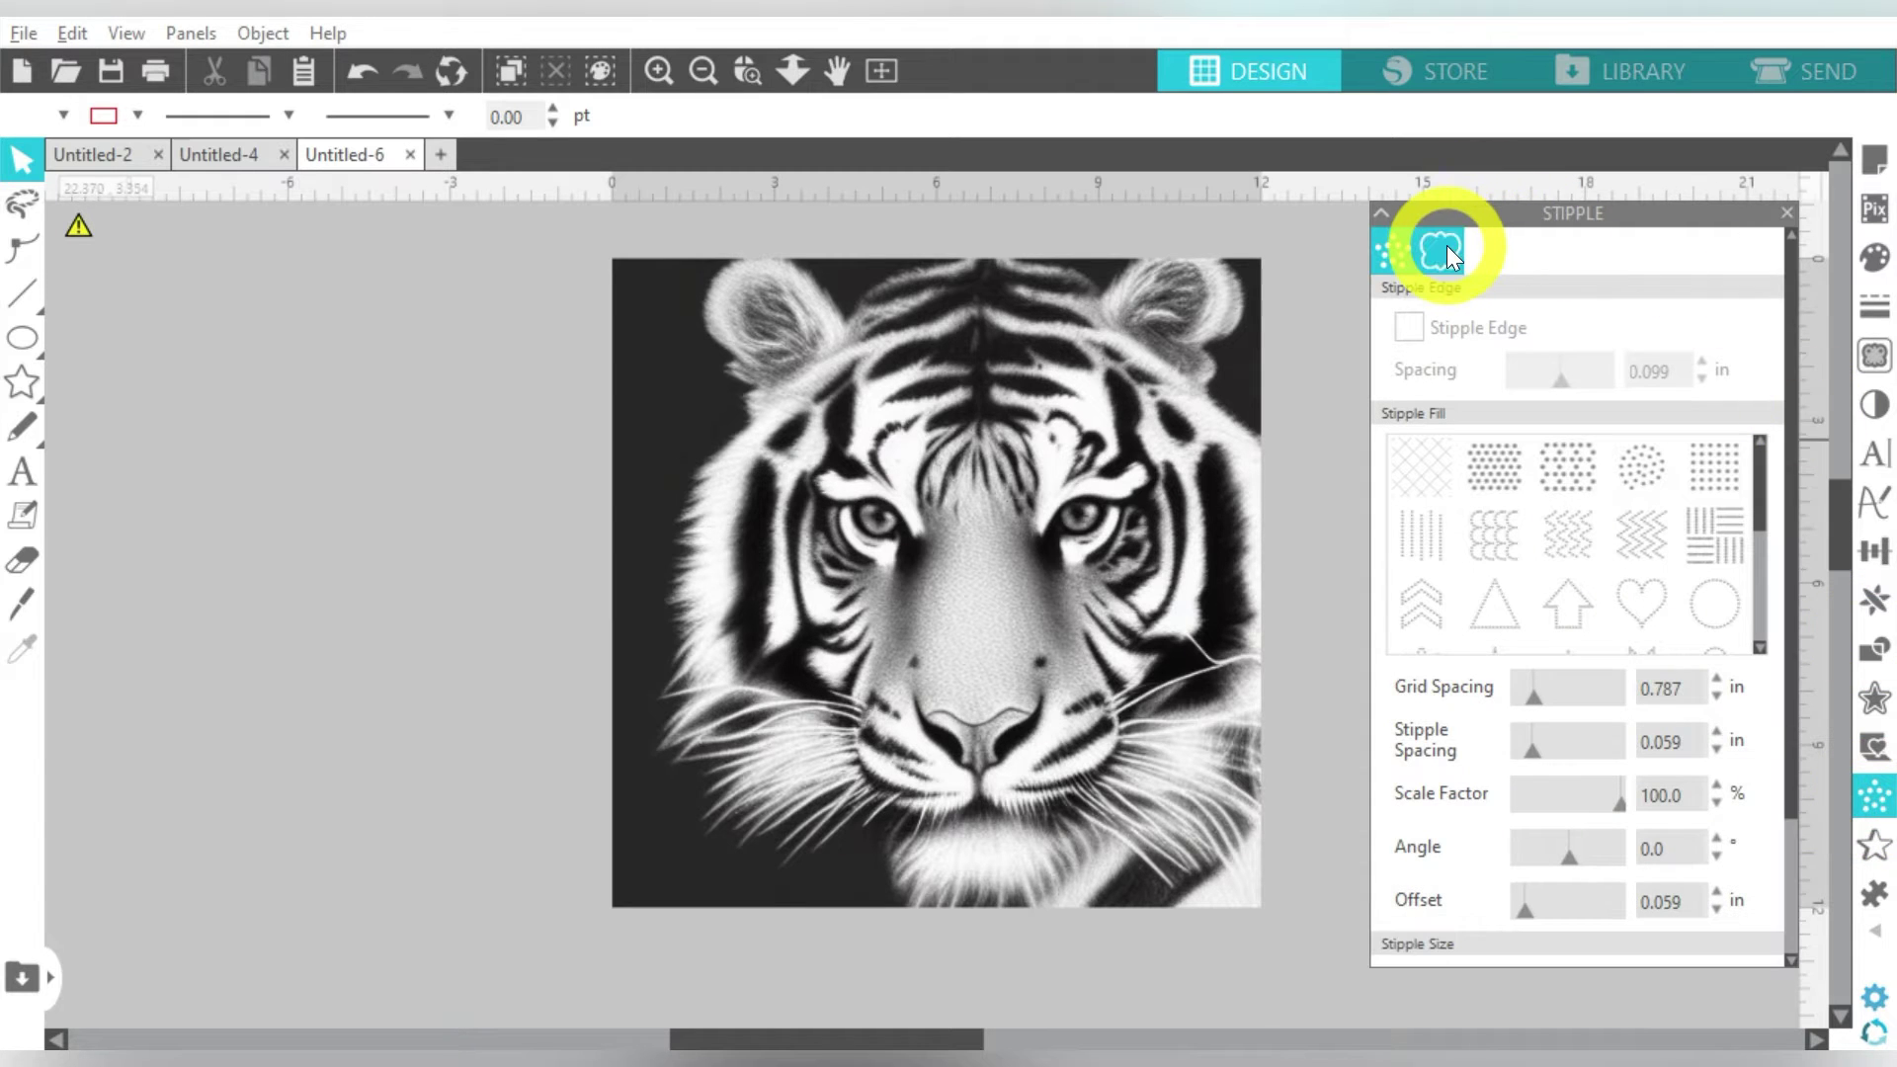
{"action": "left_click", "coordinate": [1446, 248]}
{"action": "left_click", "coordinate": [1444, 332]}
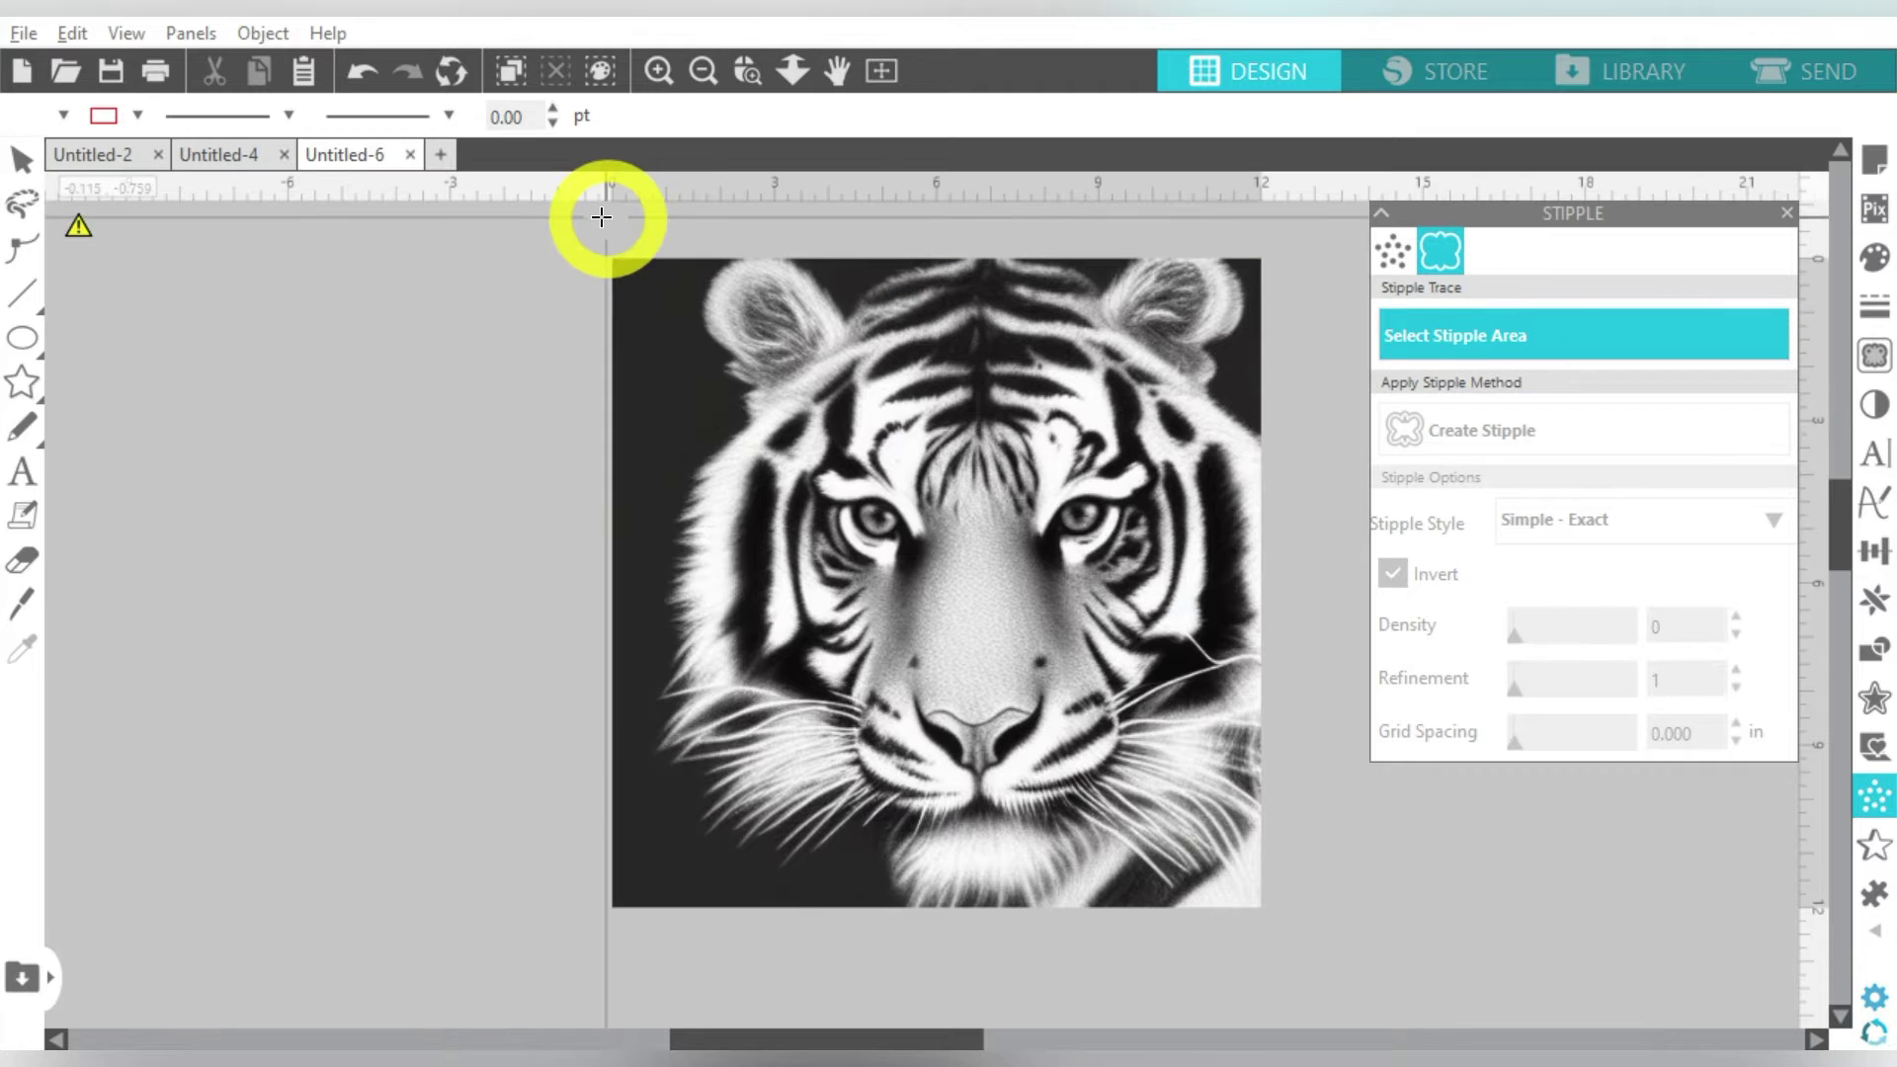
{"action": "left_click_drag", "start_coordinate": [584, 219], "coordinate": [833, 466]}
{"action": "left_click_drag", "start_coordinate": [1000, 649], "coordinate": [1294, 928]}
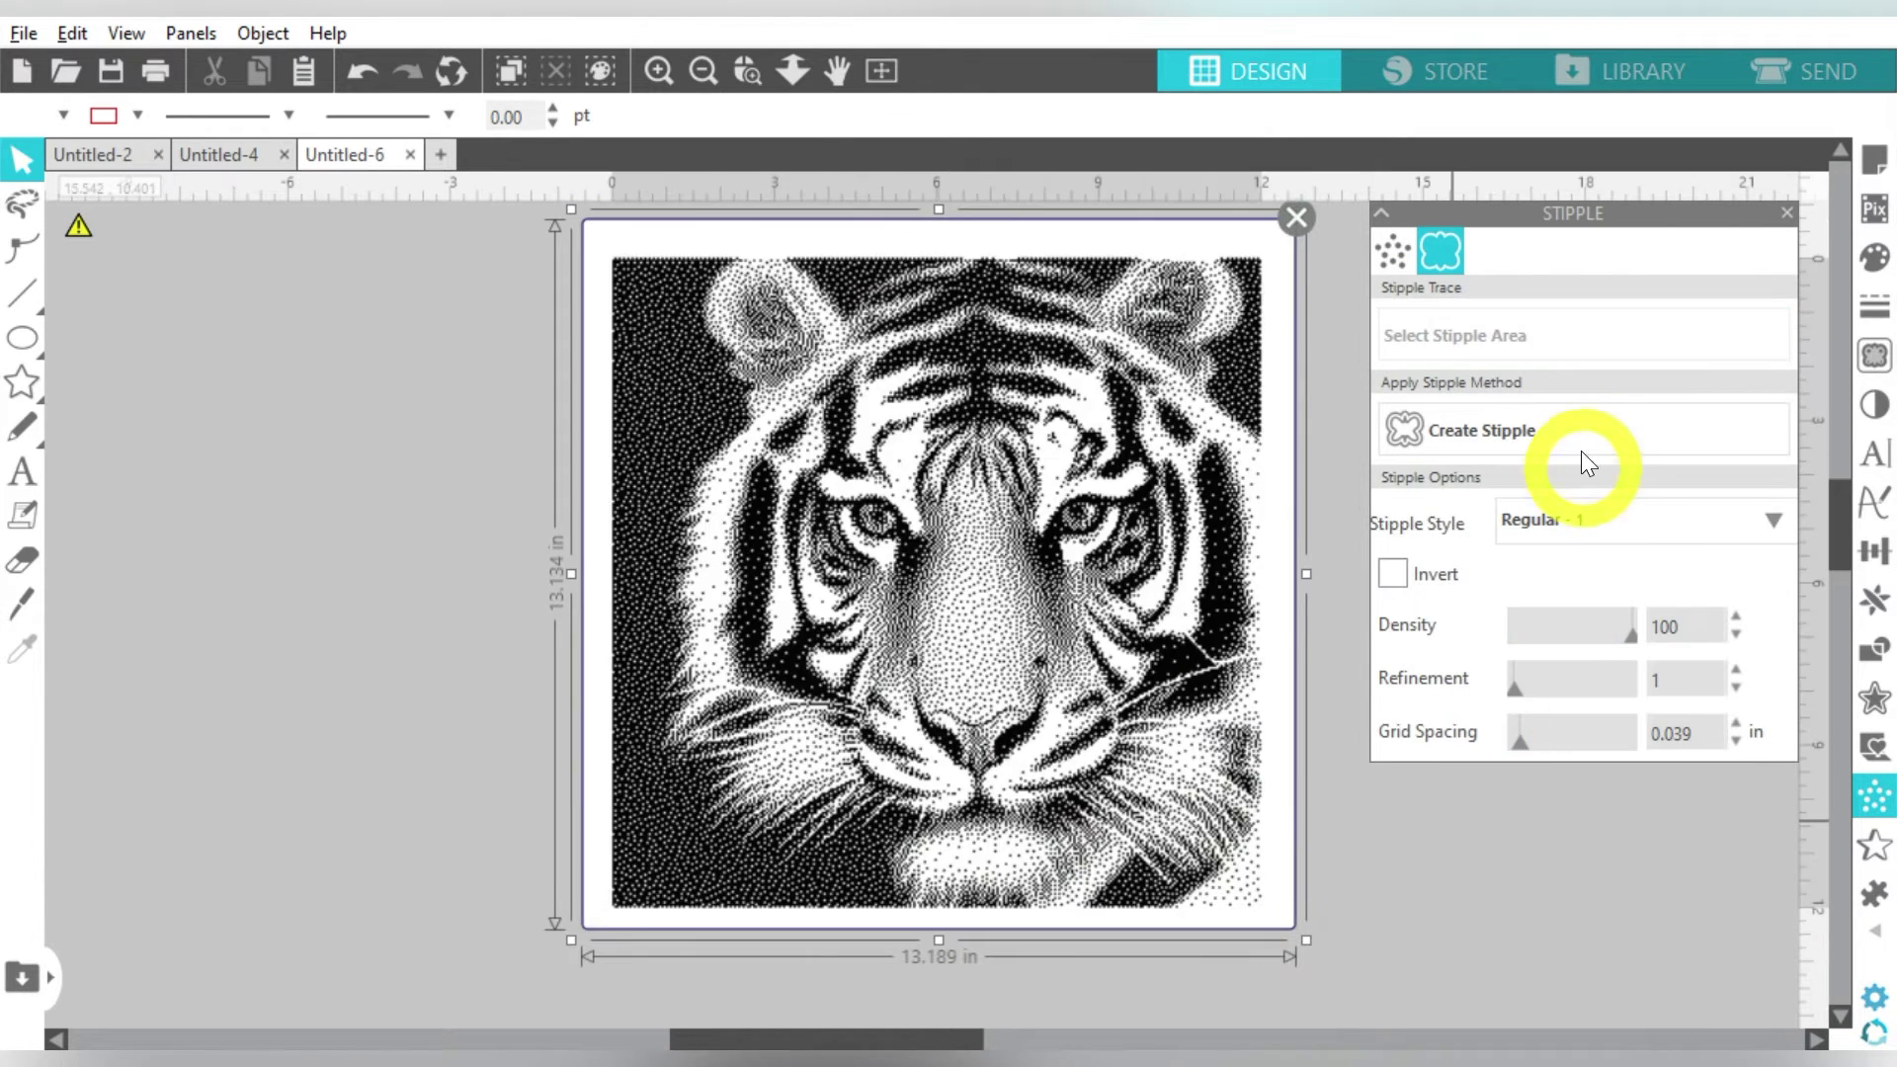
{"action": "left_click", "coordinate": [1582, 440]}
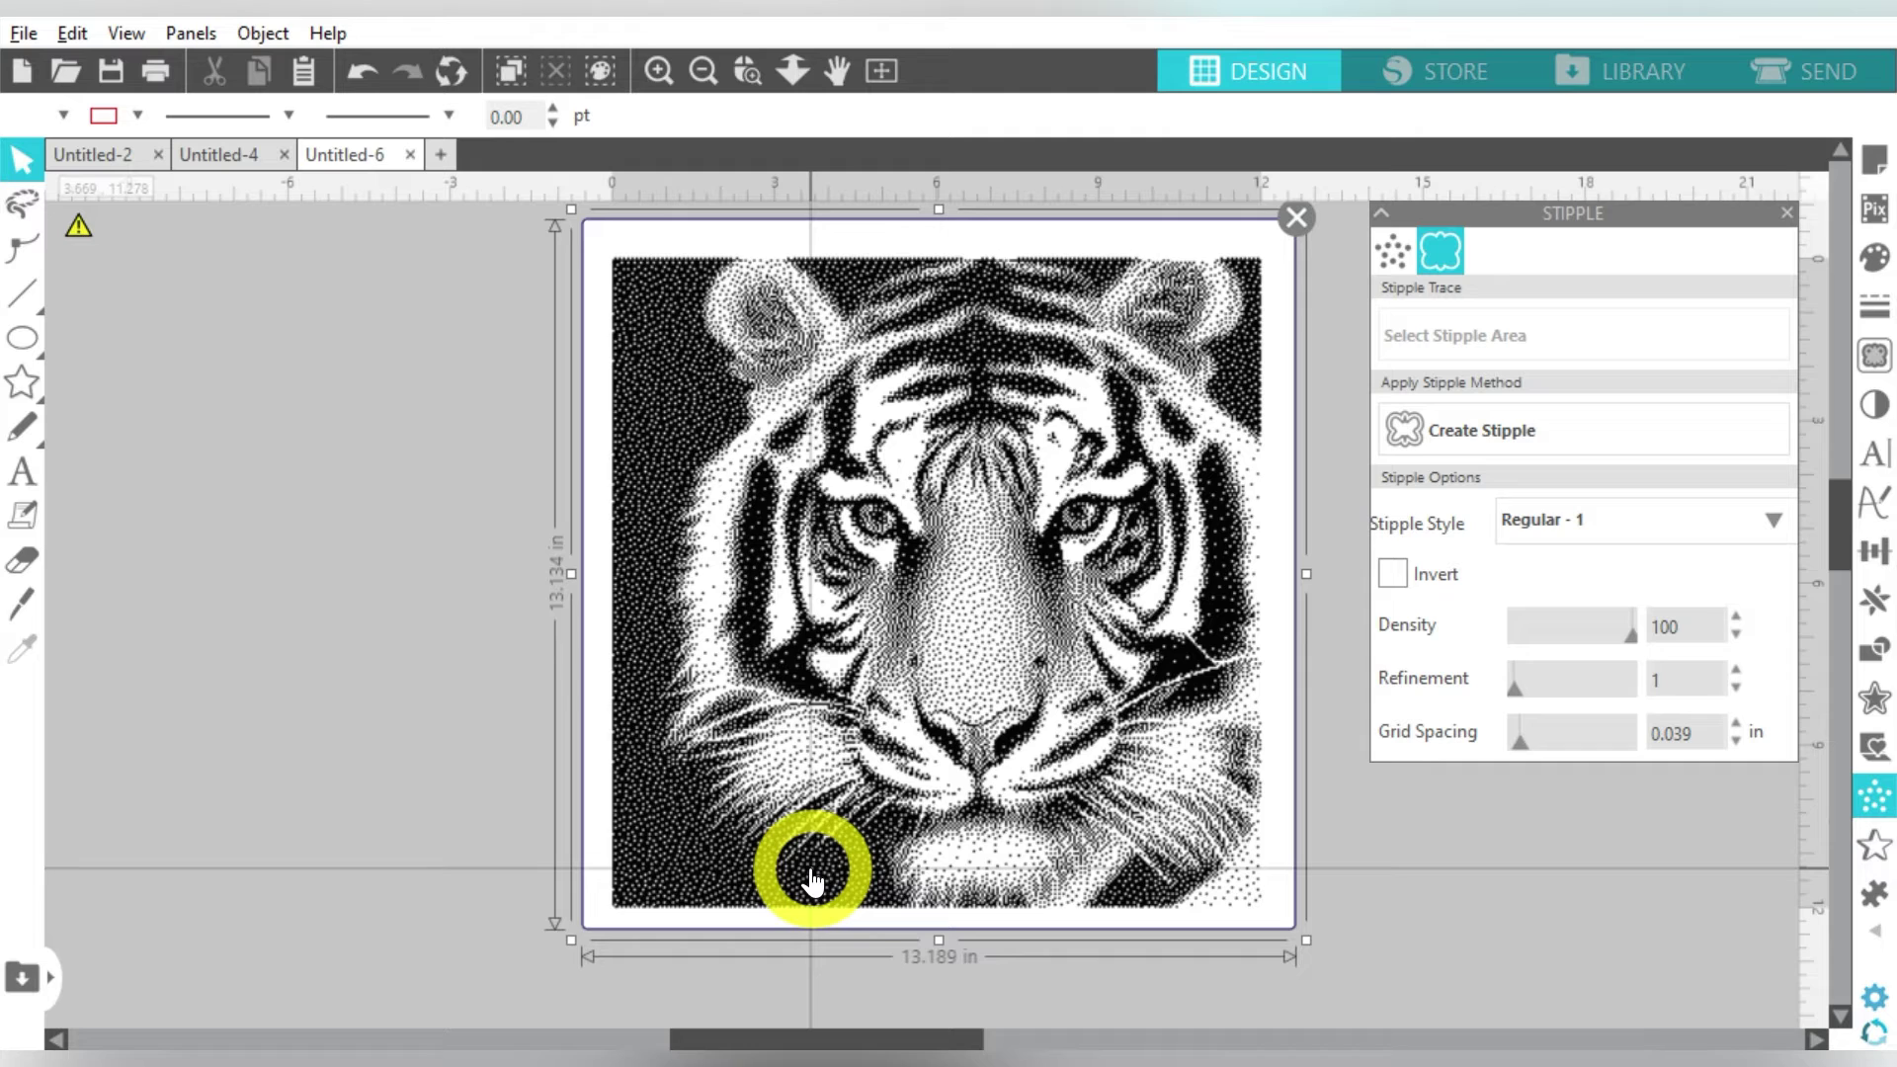
- Regenerate then undo the stipple, try Simple - Exact and Simple - Abstract, return to Regular - 1
{"action": "left_click", "coordinate": [1479, 438]}
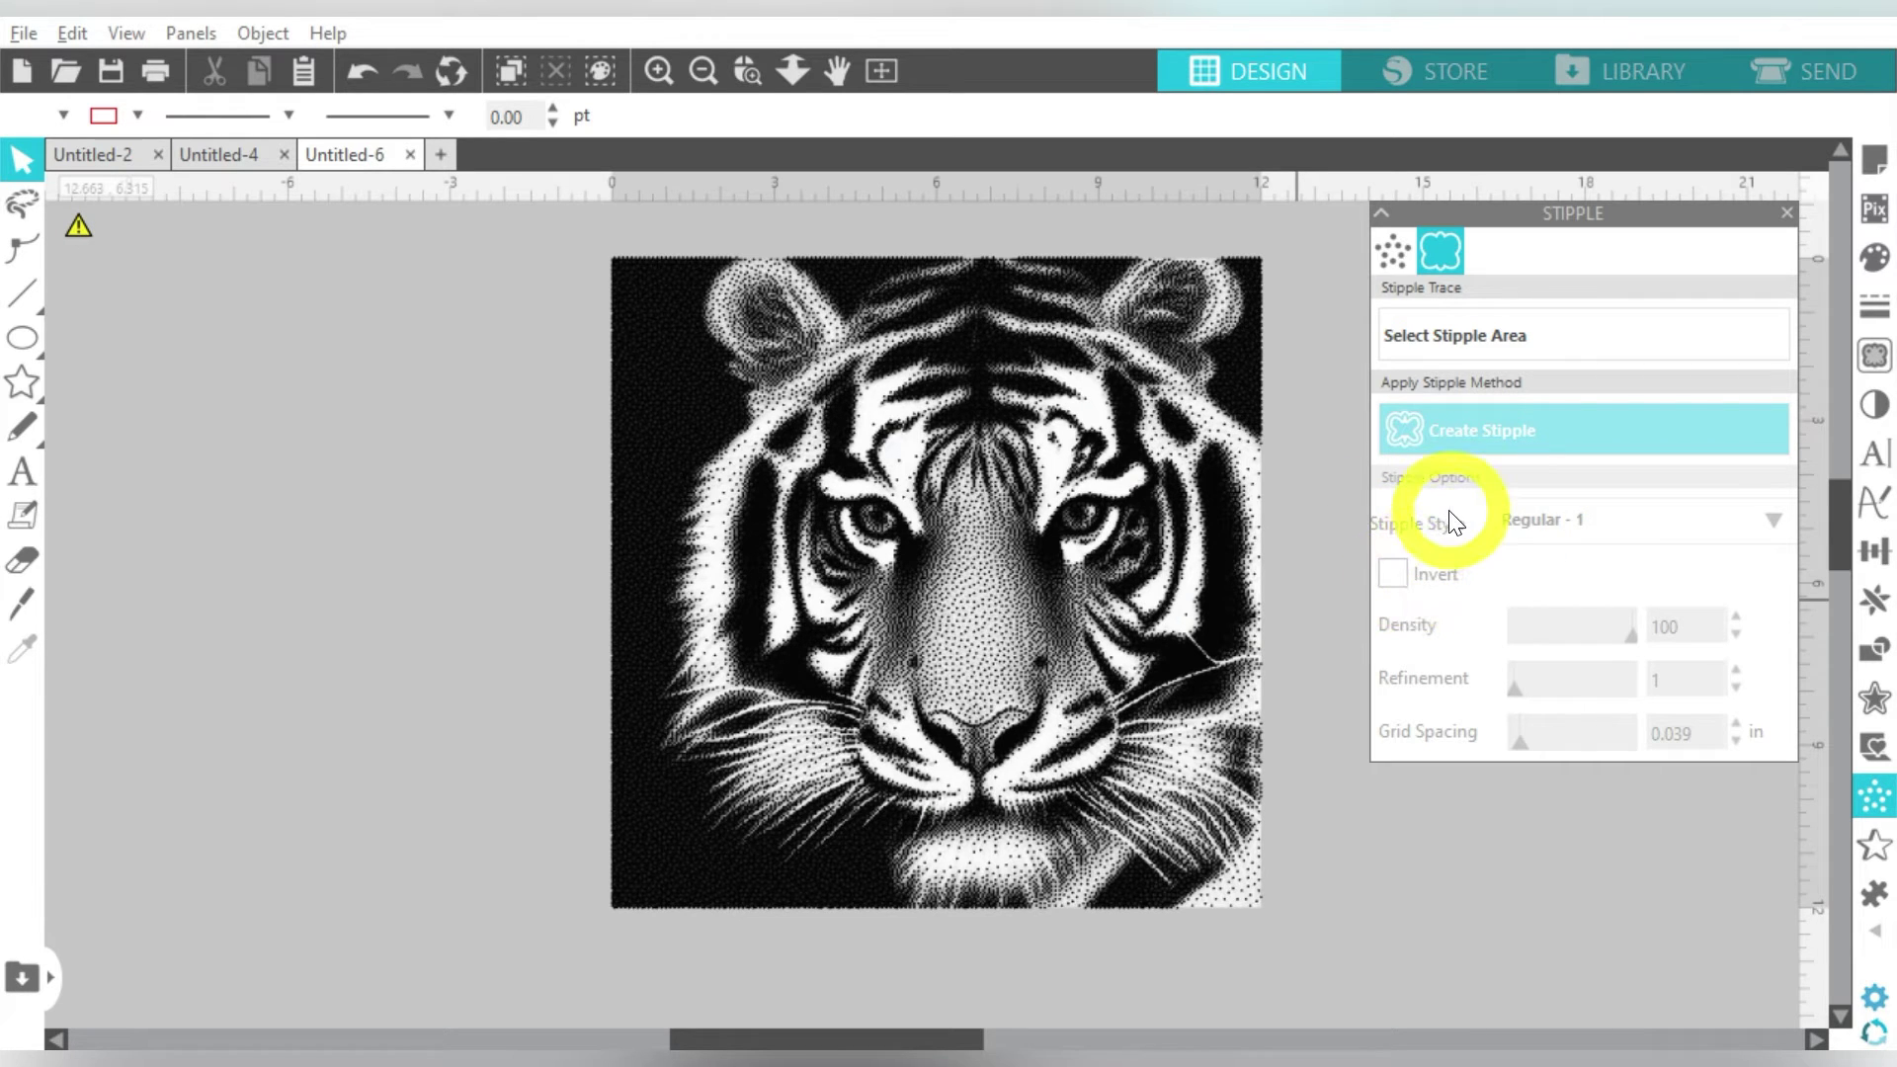
{"action": "left_click", "coordinate": [363, 72]}
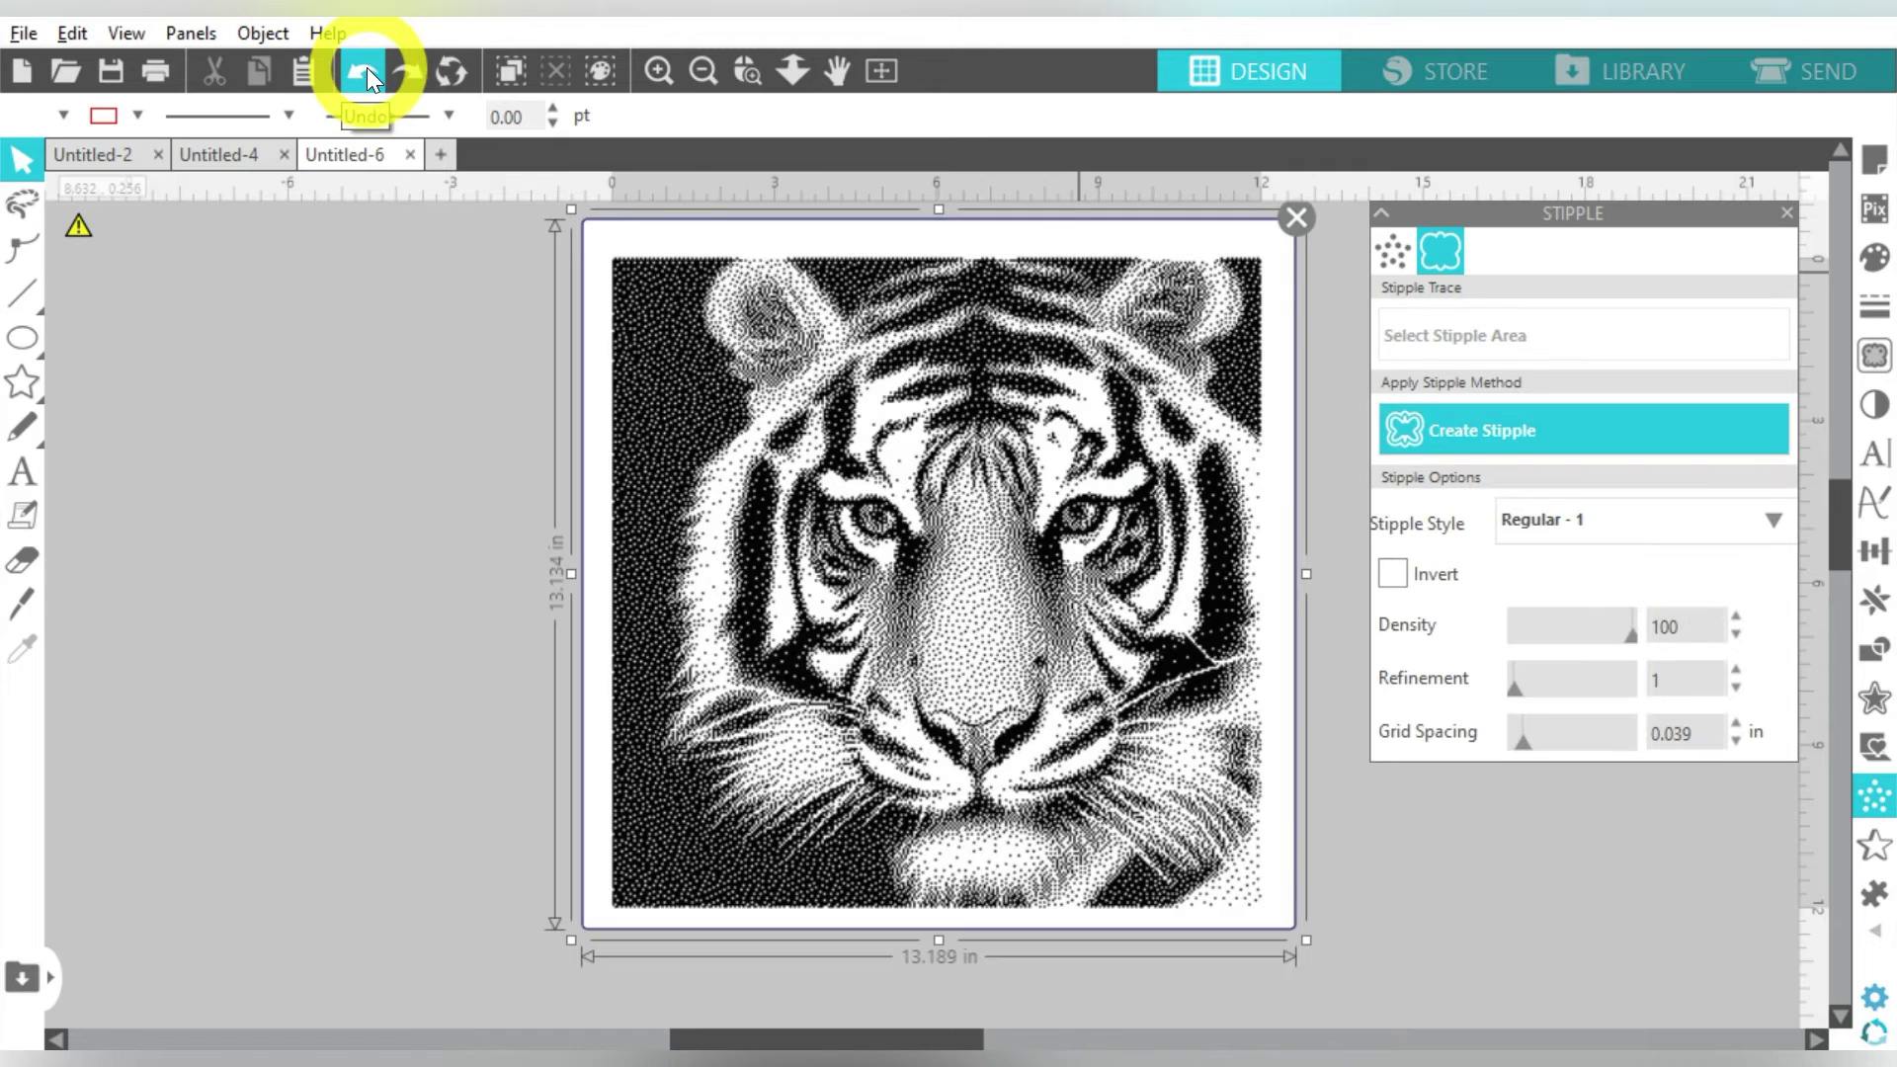
{"action": "left_click", "coordinate": [1552, 515]}
{"action": "left_click", "coordinate": [1551, 563]}
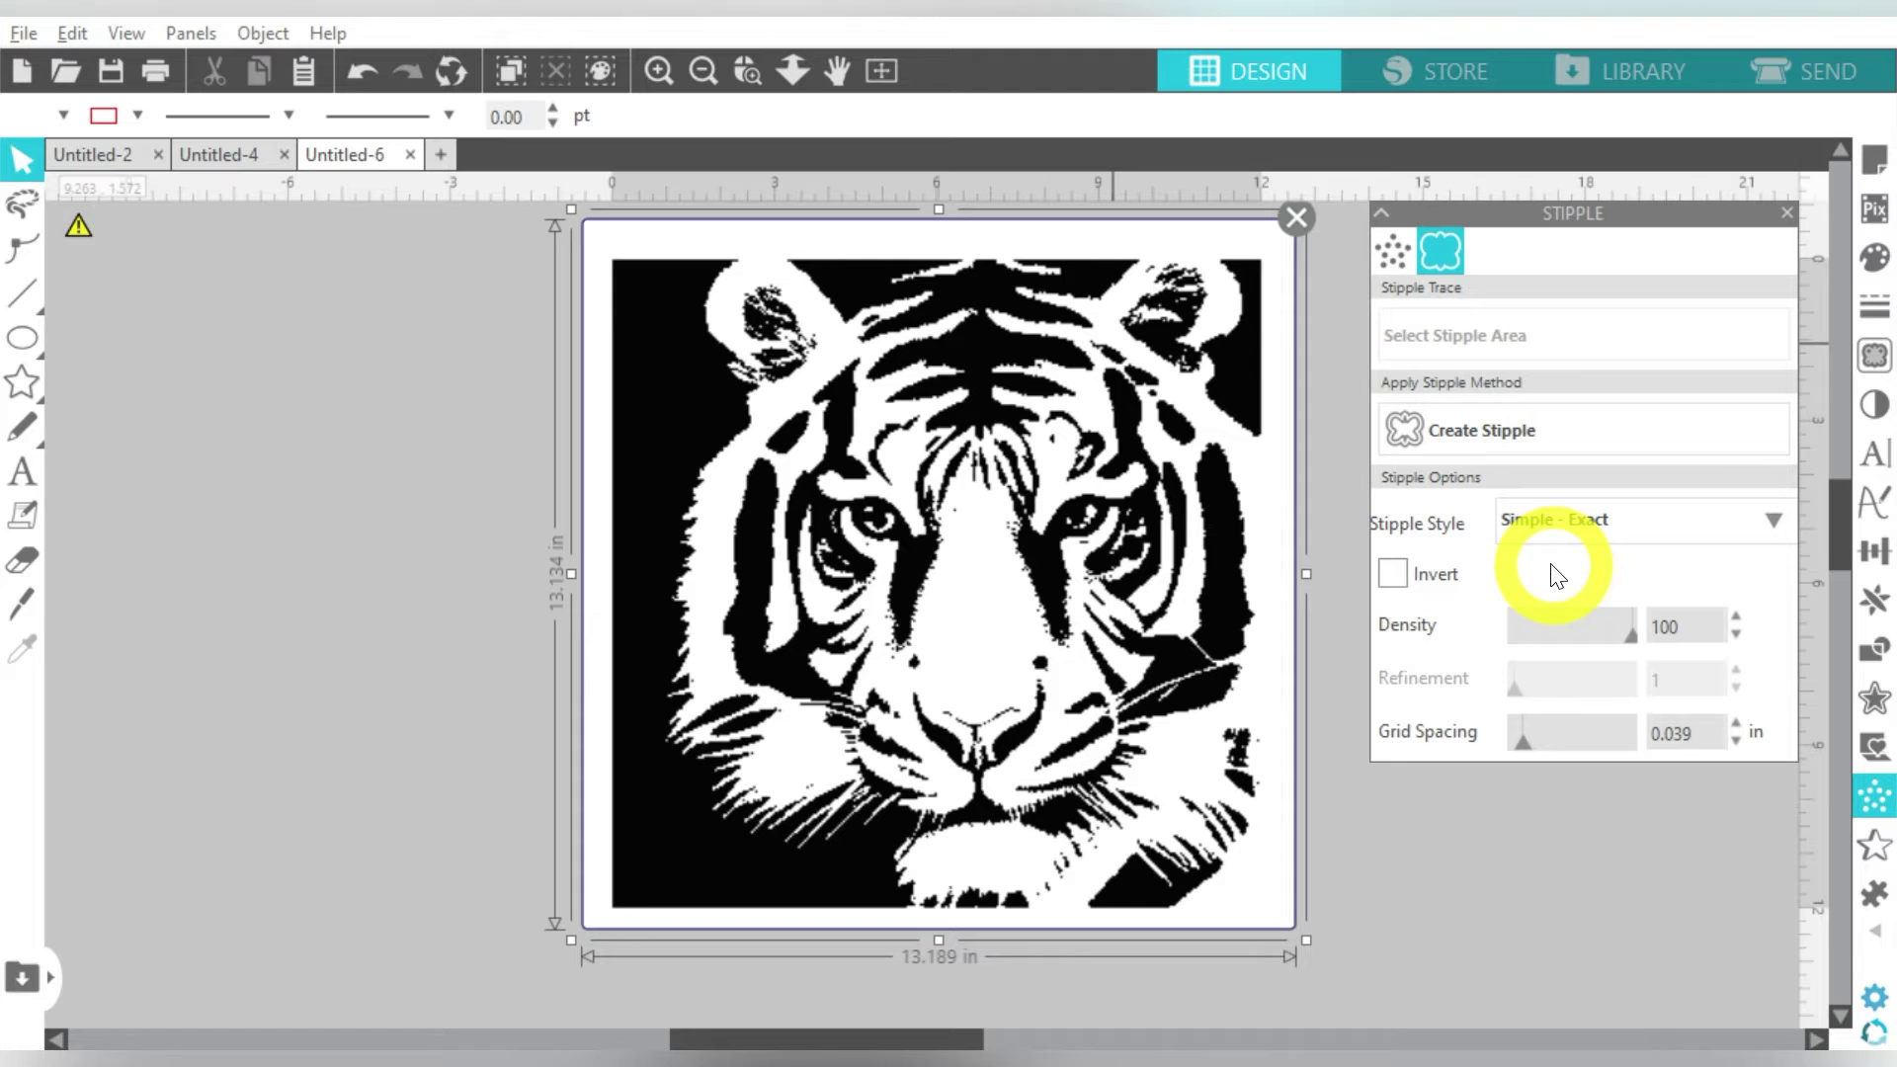
{"action": "left_click", "coordinate": [1537, 519]}
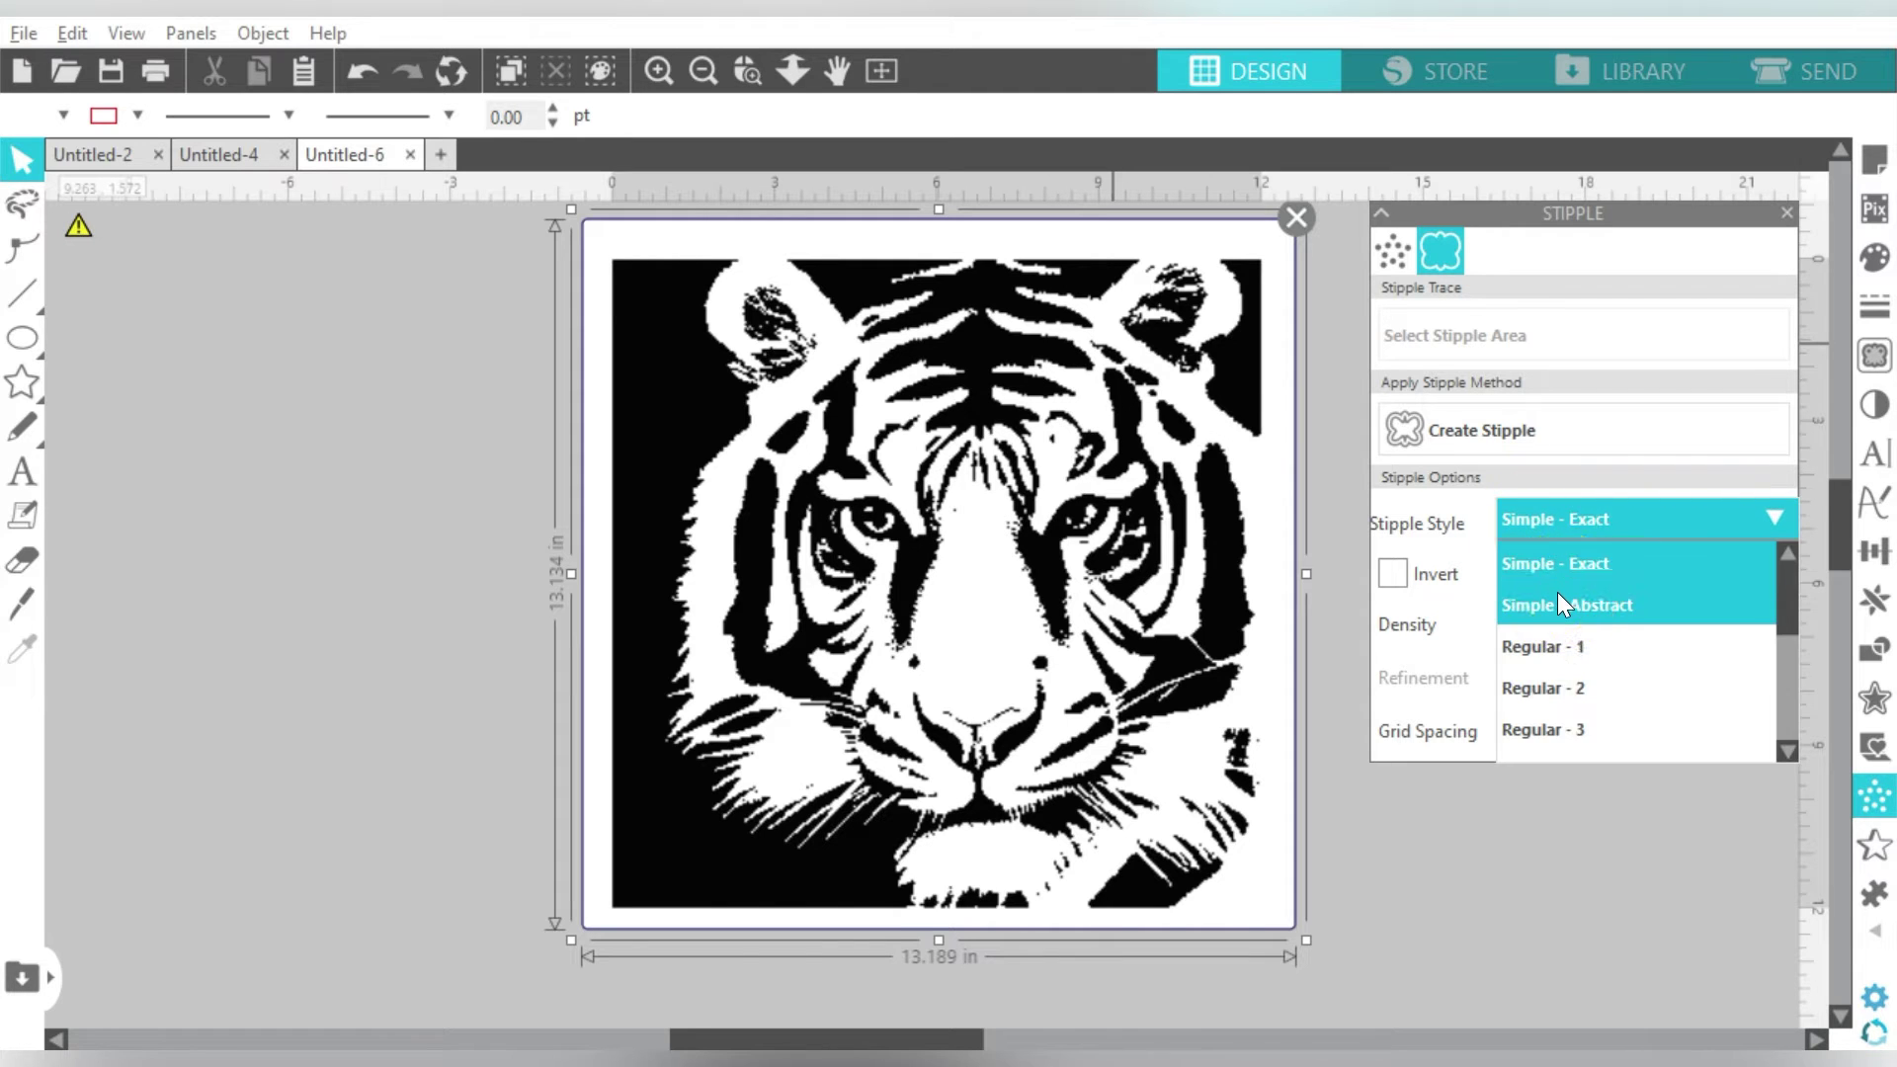
{"action": "left_click", "coordinate": [1560, 603]}
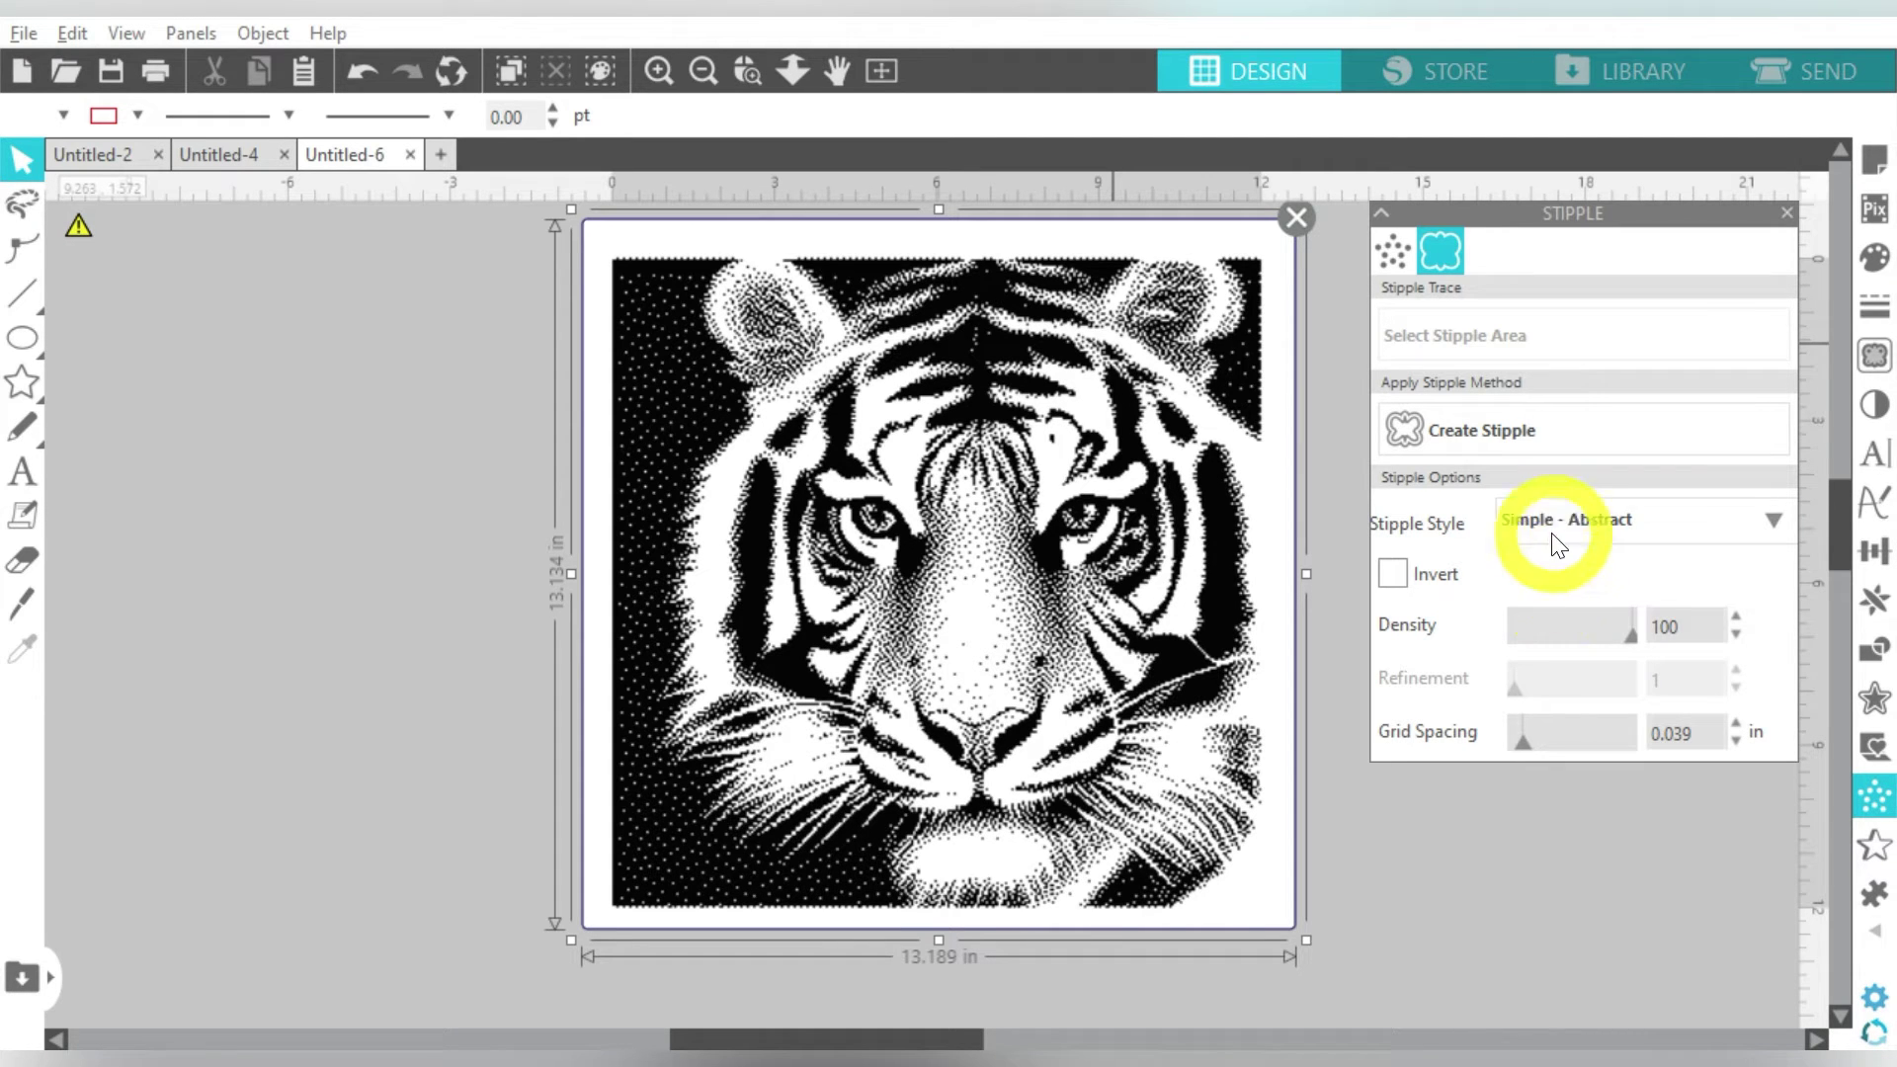
{"action": "left_click", "coordinate": [1549, 528]}
{"action": "left_click", "coordinate": [1554, 635]}
- Preview the tiger stipple in the Regular - 2, Regular - 3 and Regular - 4 styles
{"action": "left_click", "coordinate": [1535, 525]}
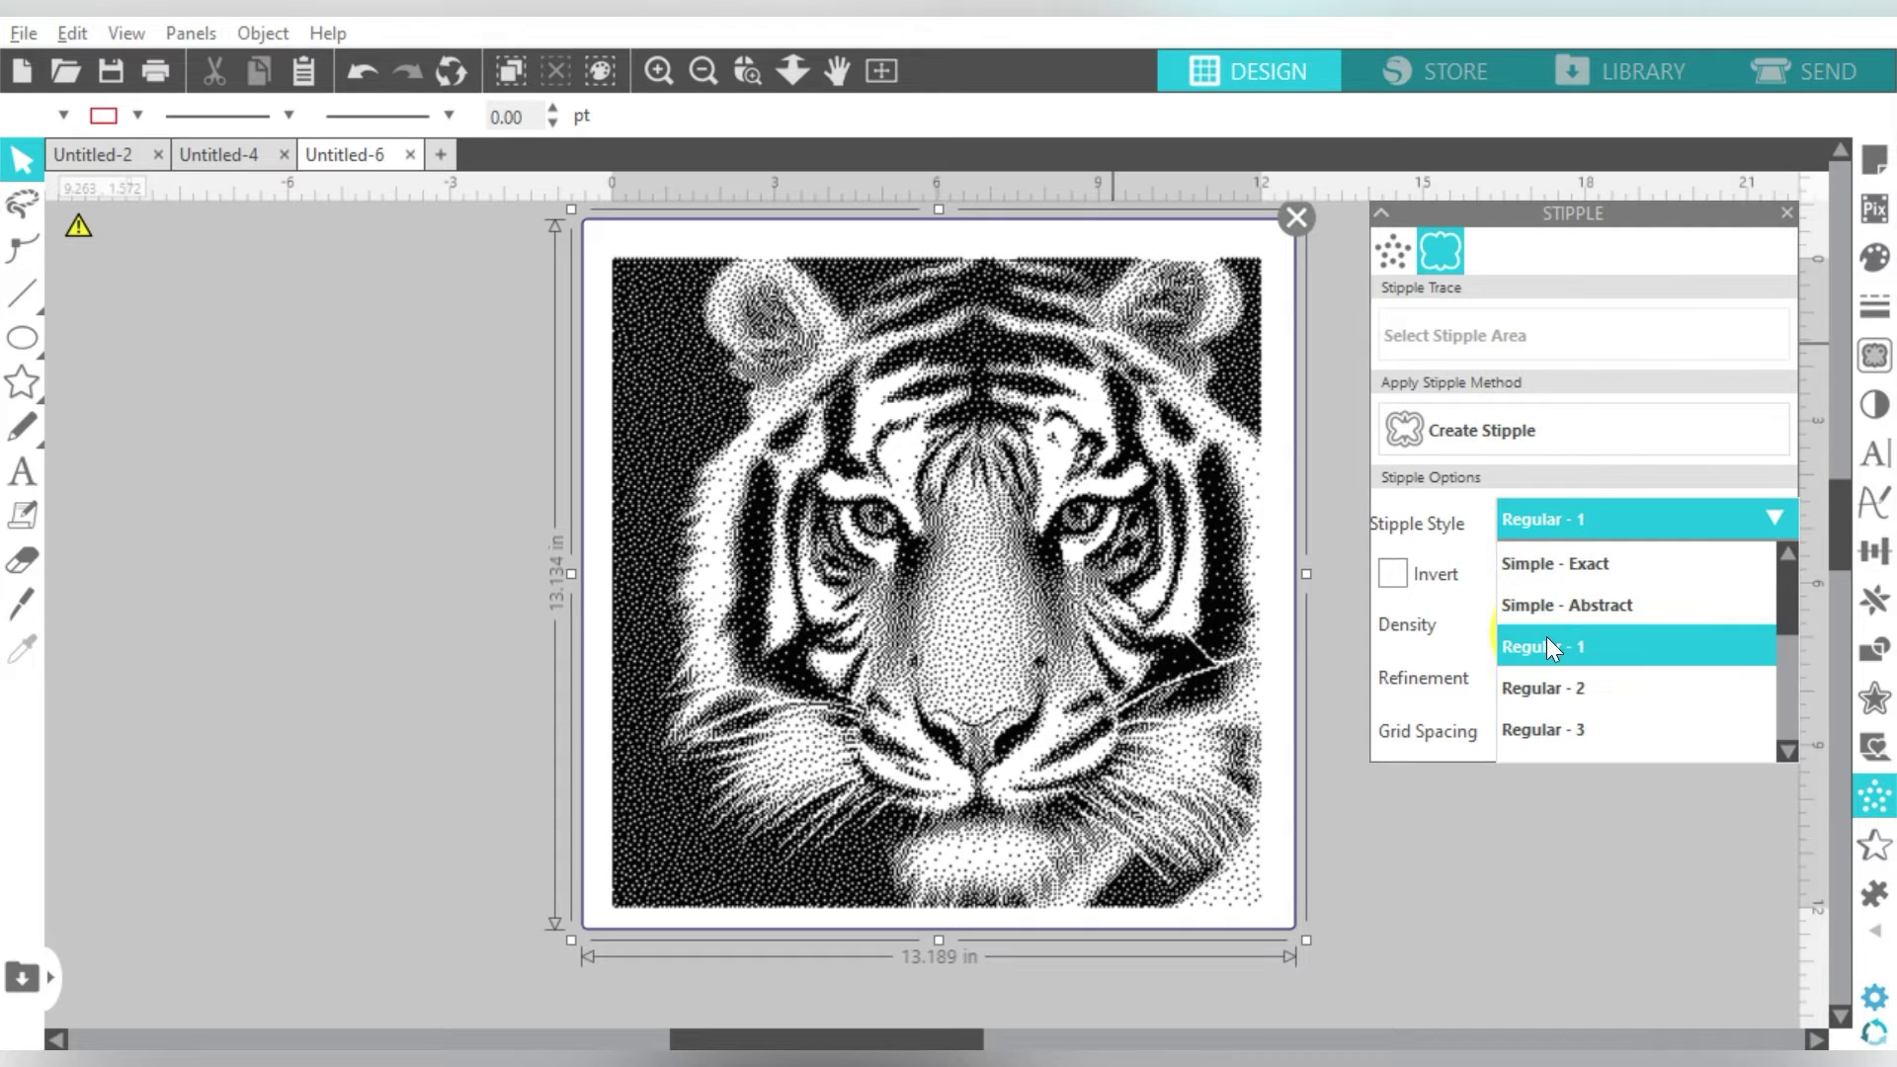
{"action": "left_click", "coordinate": [1543, 684]}
{"action": "left_click", "coordinate": [1540, 527]}
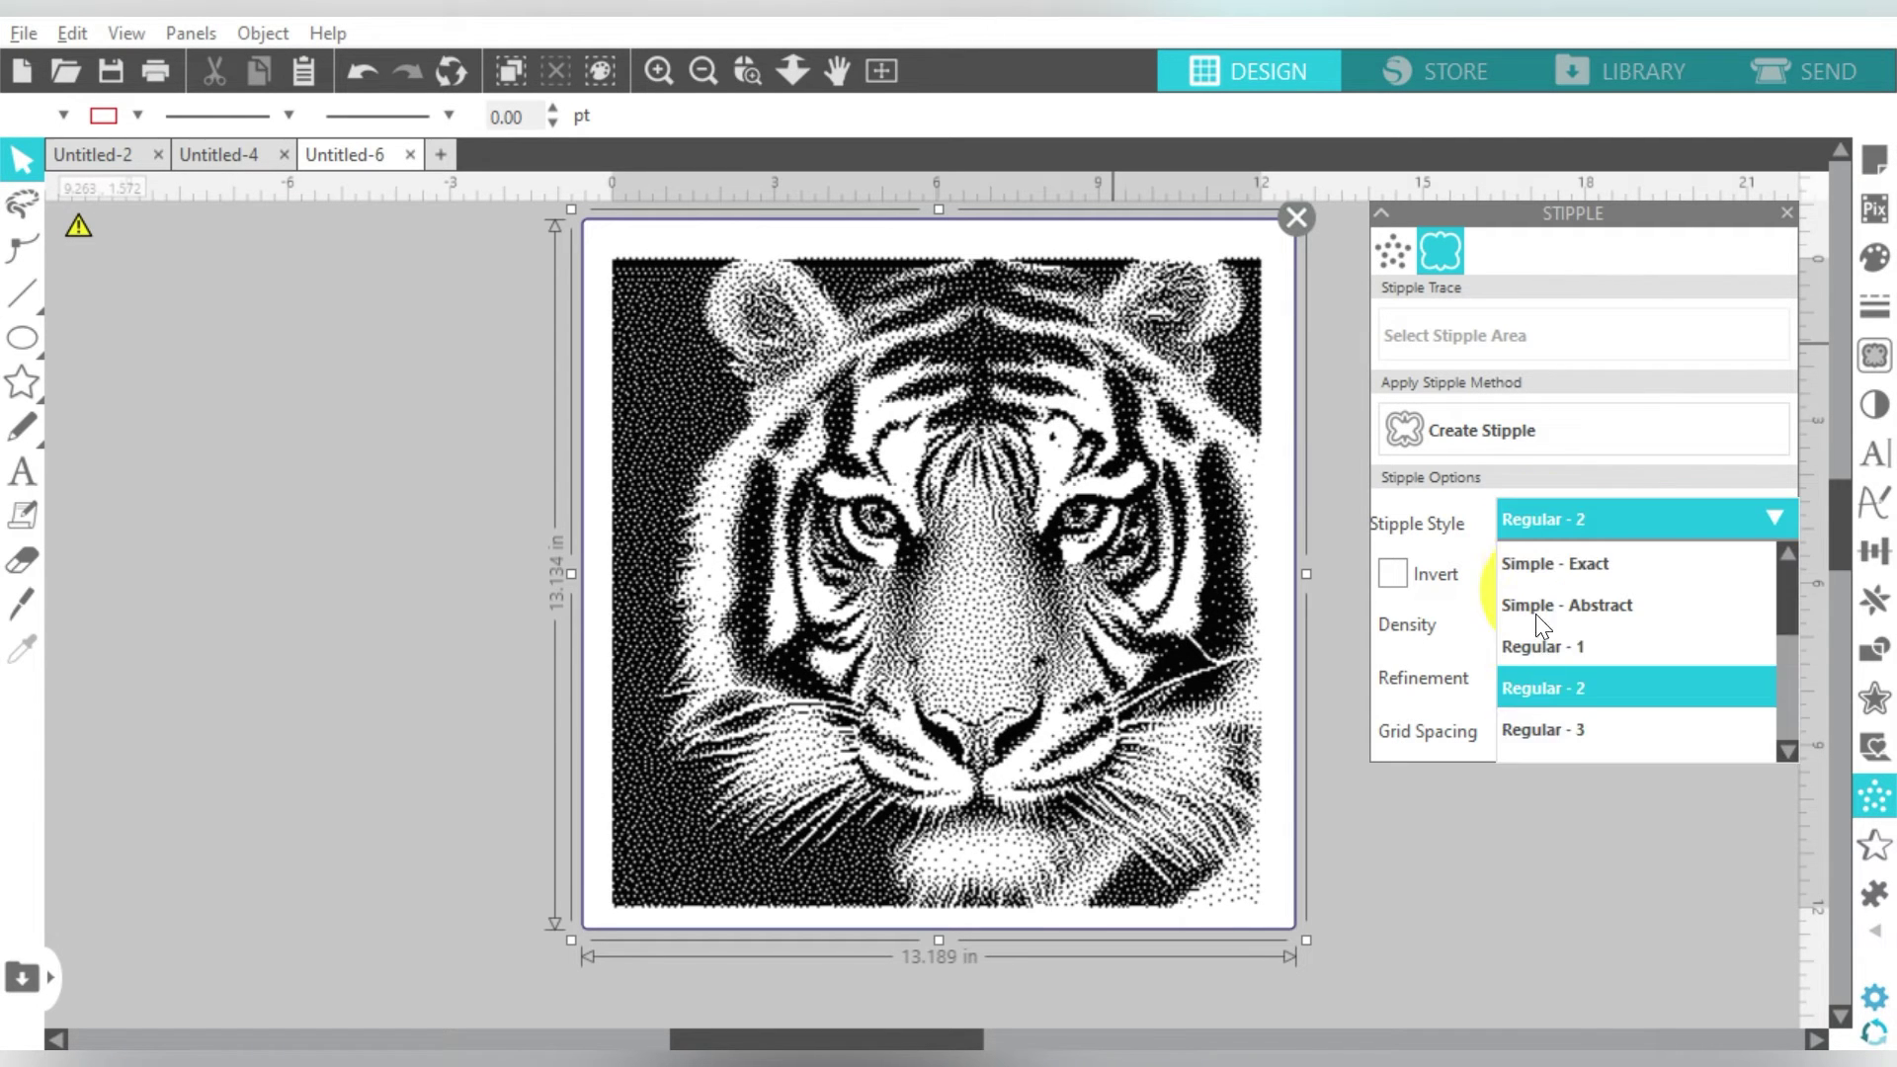
{"action": "left_click", "coordinate": [1537, 728]}
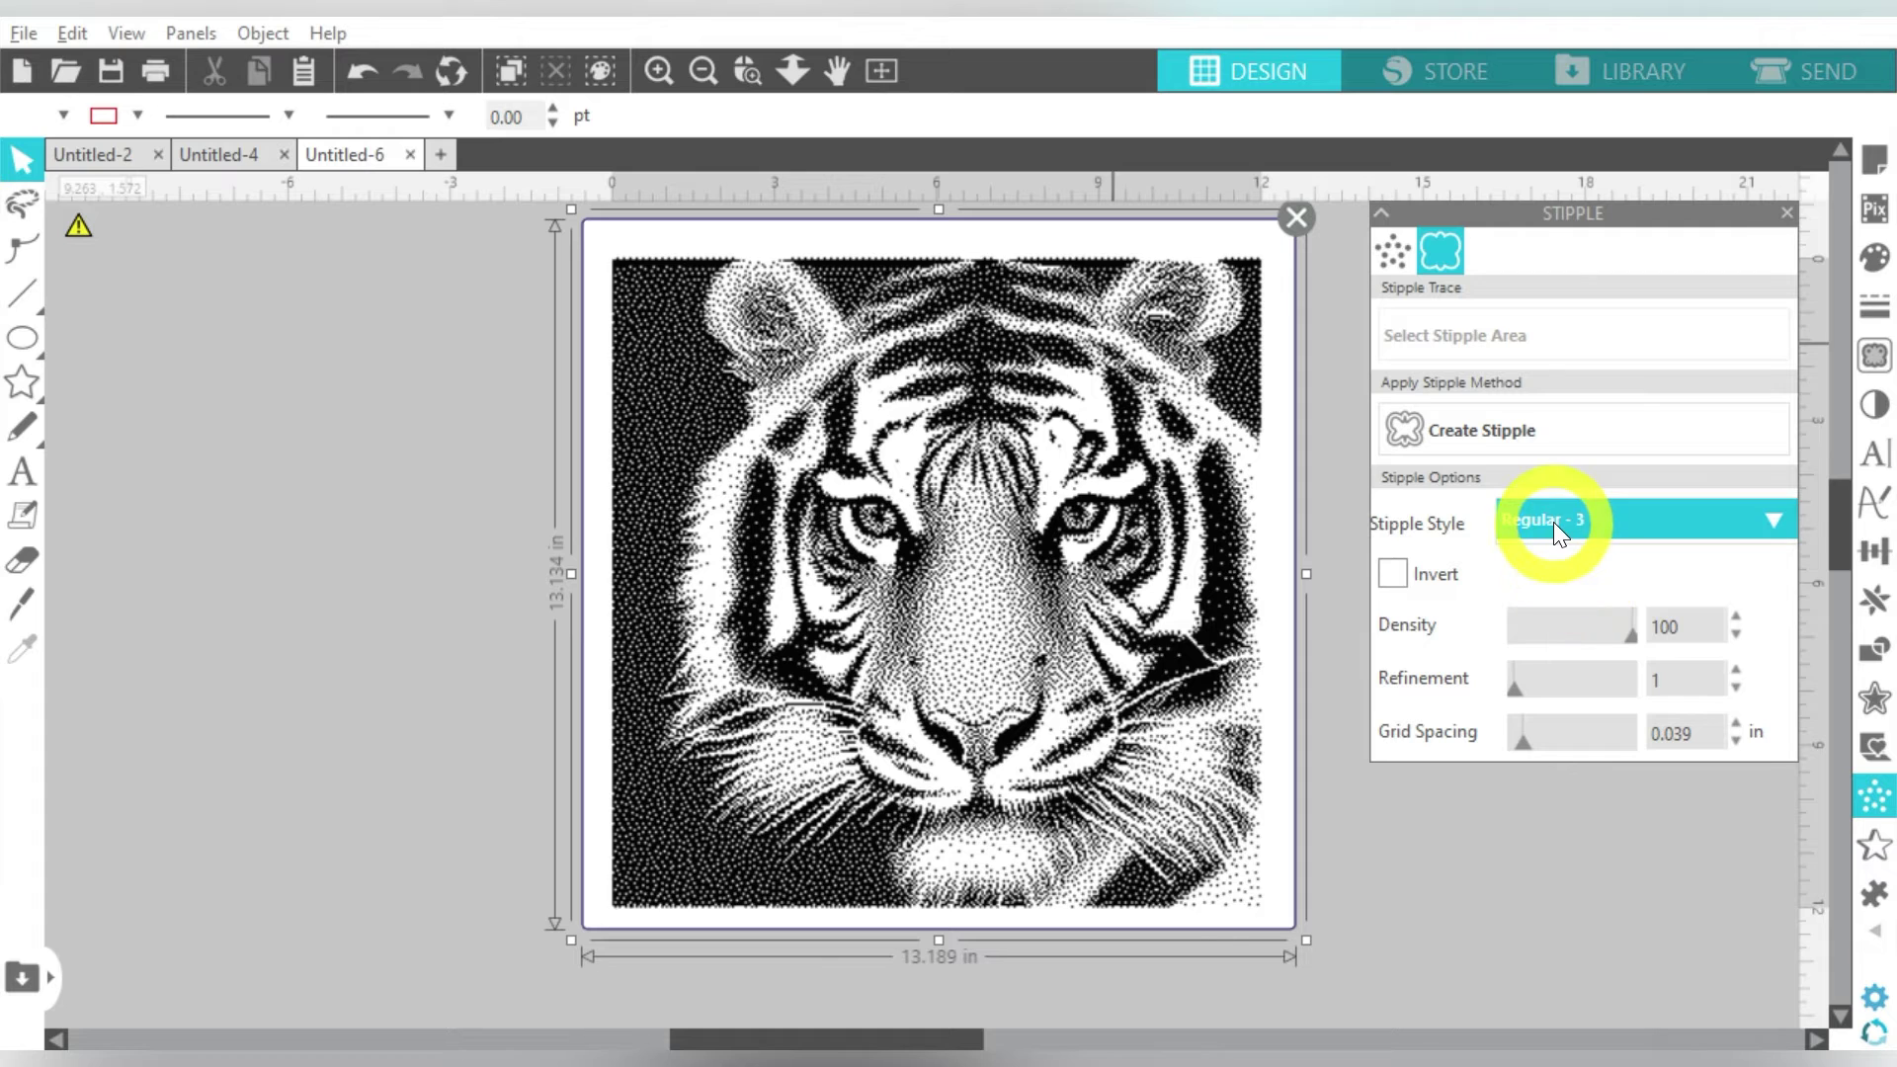
{"action": "left_click", "coordinate": [1553, 522]}
{"action": "scroll", "coordinate": [1582, 643], "scroll_direction": "down", "scroll_amount": 1}
{"action": "left_click", "coordinate": [1587, 654]}
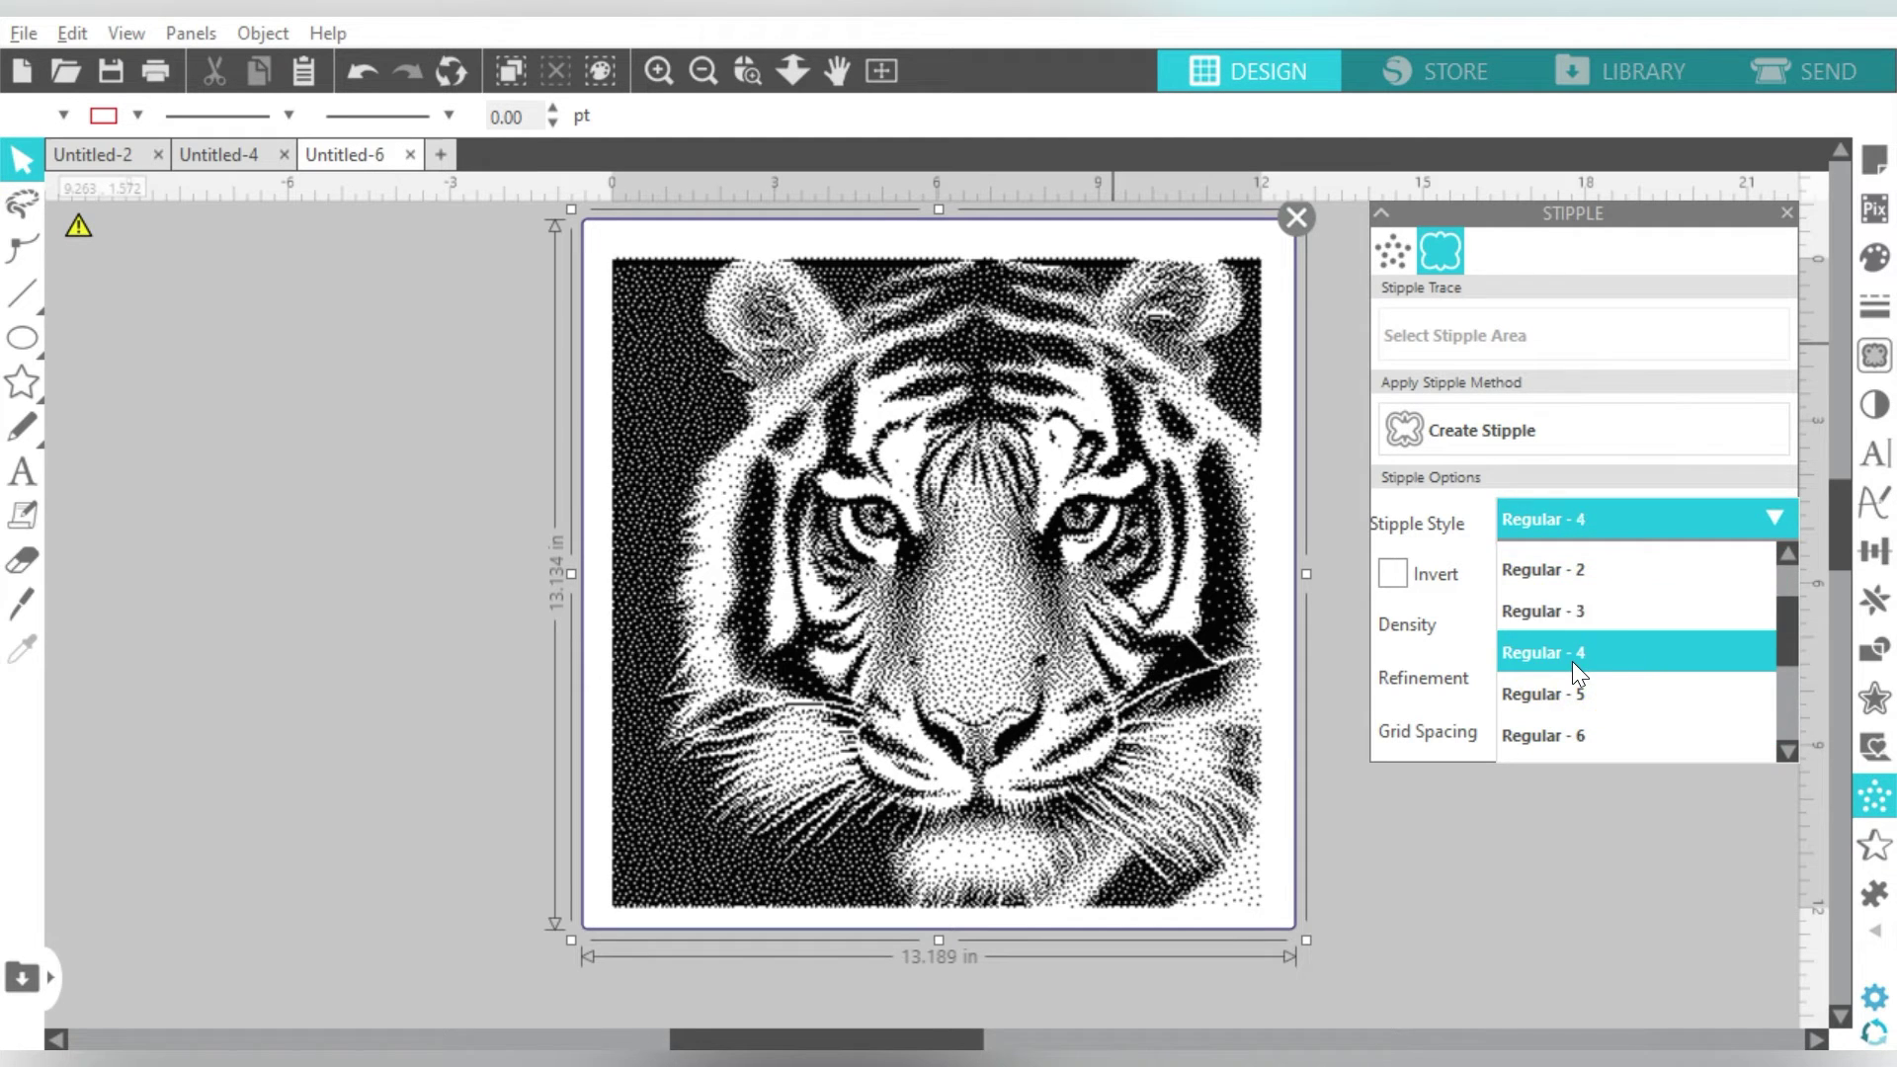
{"action": "left_click", "coordinate": [1543, 517]}
- Preview the tiger stipple in the Regular - 5 and Regular - 7 styles
{"action": "scroll", "coordinate": [1588, 629], "scroll_direction": "down", "scroll_amount": 1}
{"action": "left_click", "coordinate": [1589, 634]}
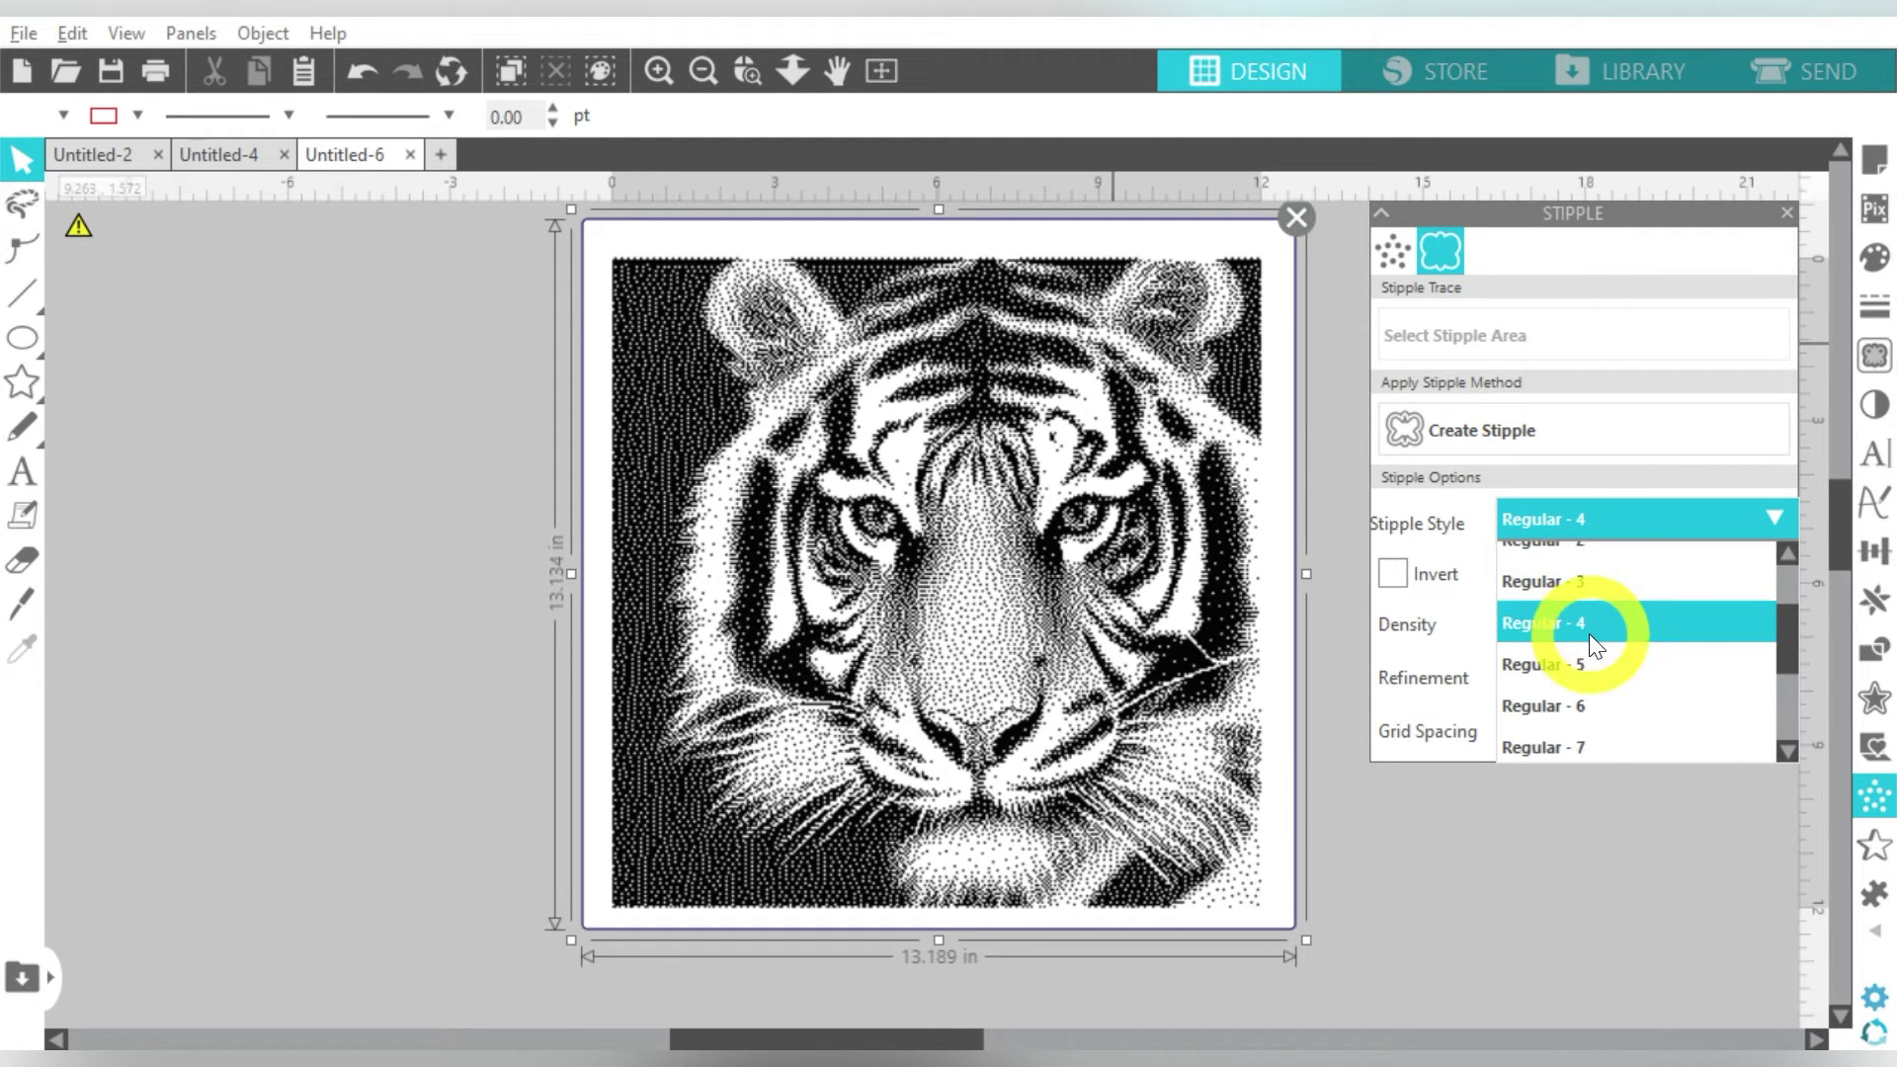
{"action": "left_click", "coordinate": [1569, 657]}
{"action": "left_click", "coordinate": [1555, 520]}
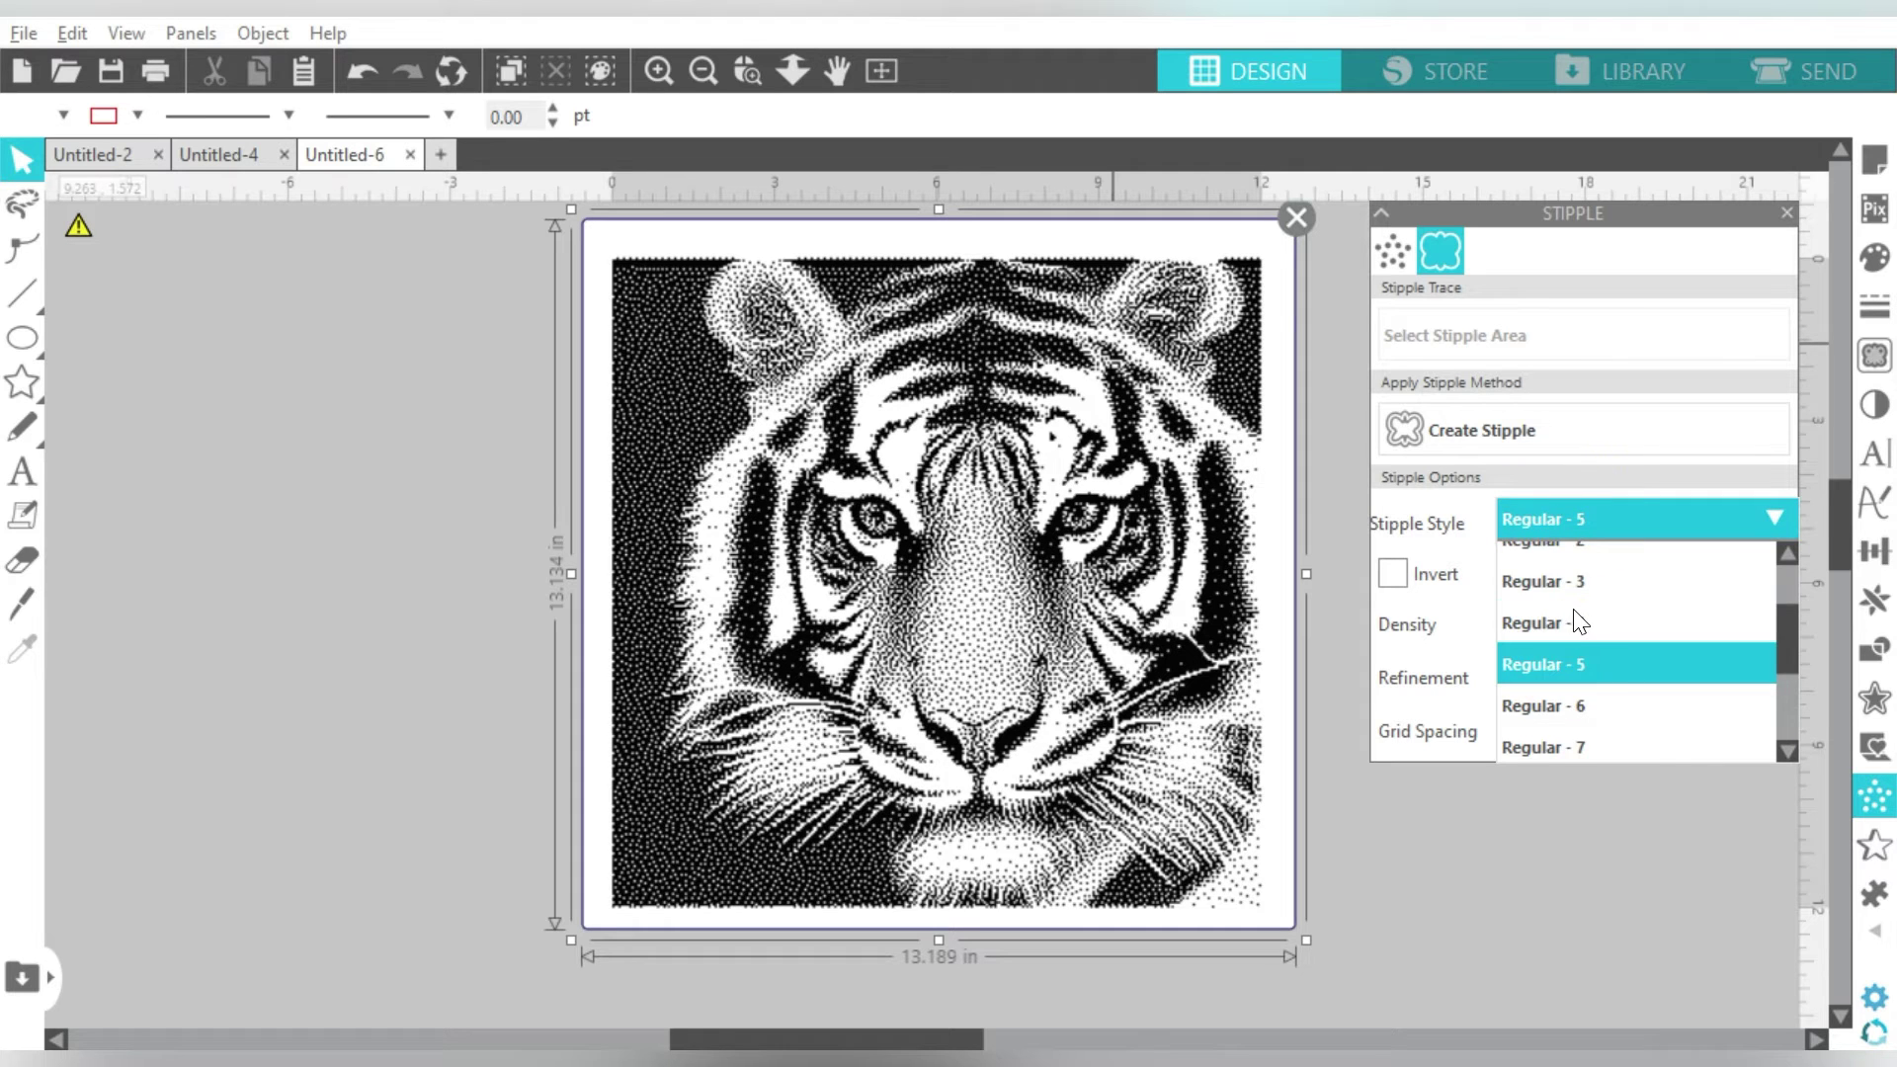
{"action": "scroll", "coordinate": [1577, 618], "scroll_direction": "down", "scroll_amount": 2}
{"action": "left_click", "coordinate": [1573, 658]}
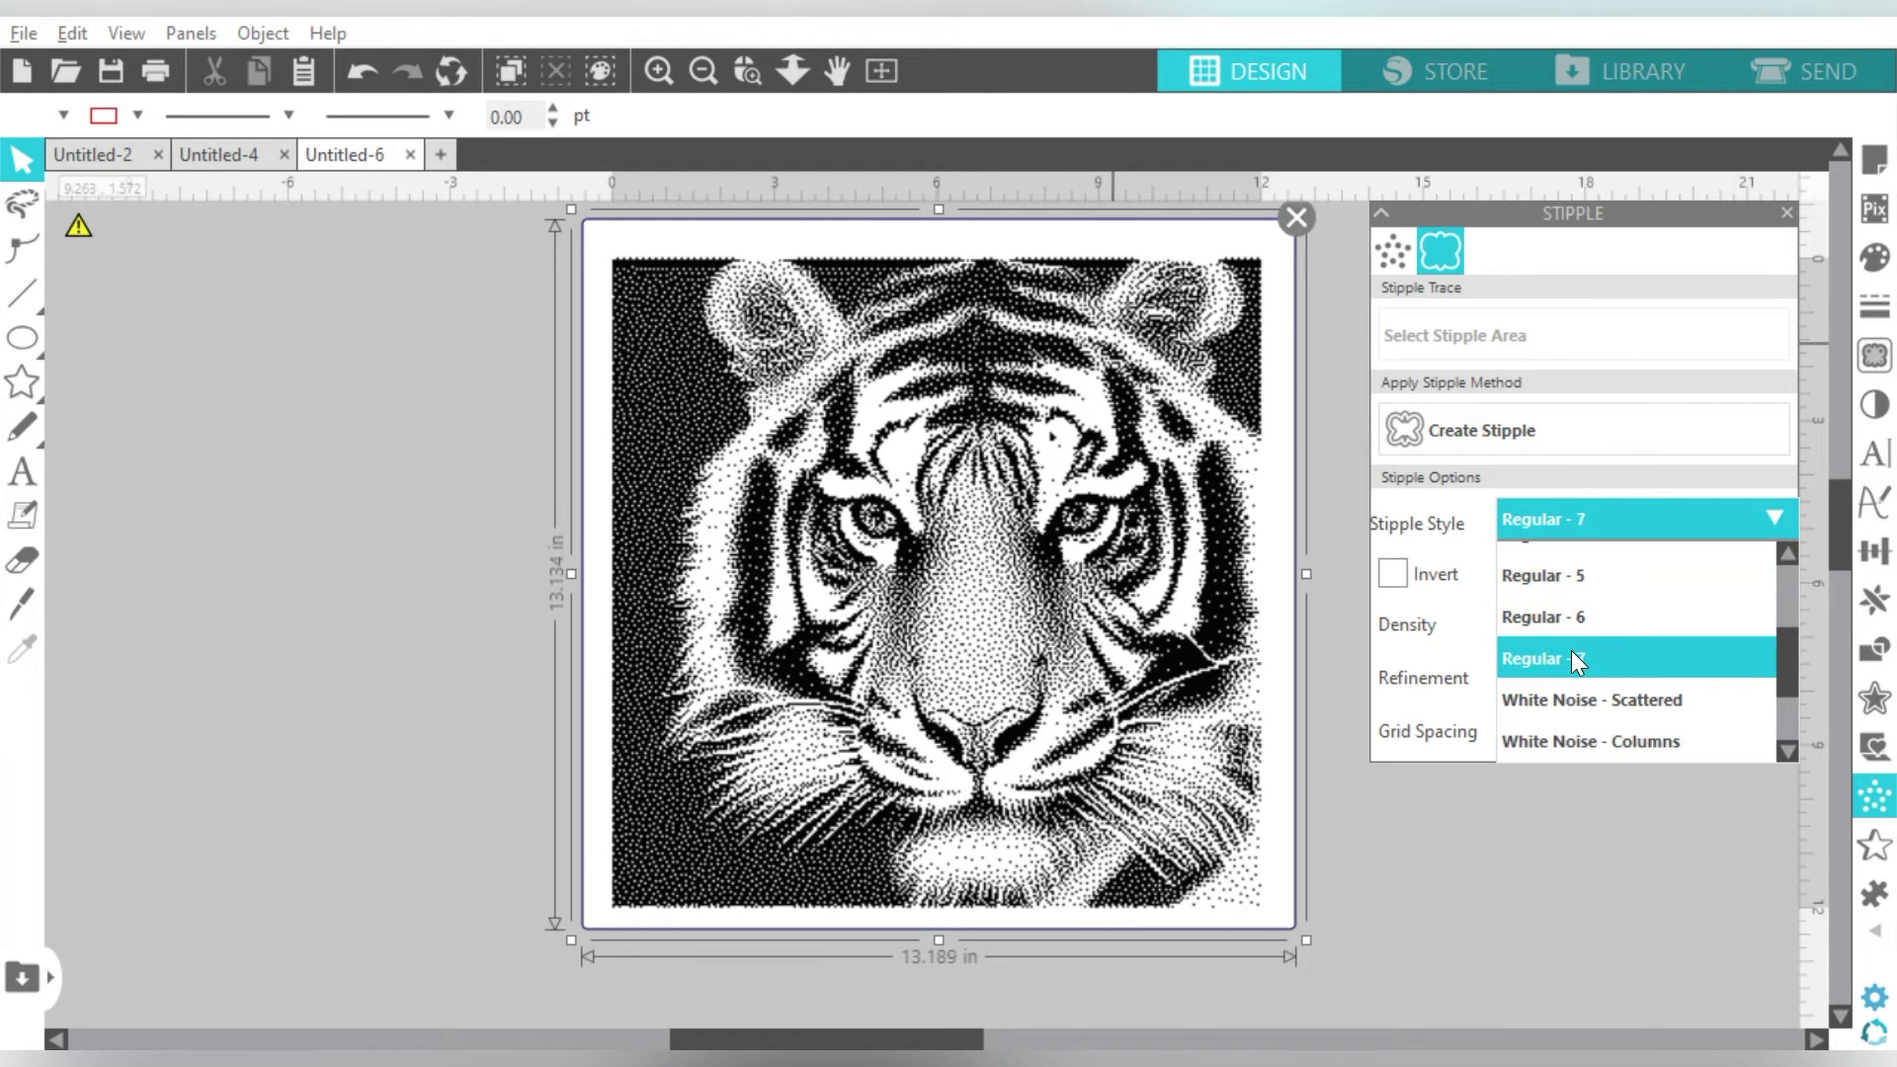
{"action": "left_click", "coordinate": [1573, 651]}
- Preview the tiger stipple in White Noise - Columns and White Noise - Scattered
{"action": "left_click", "coordinate": [1555, 526]}
{"action": "scroll", "coordinate": [1582, 623], "scroll_direction": "down", "scroll_amount": 1}
{"action": "left_click", "coordinate": [1593, 685]}
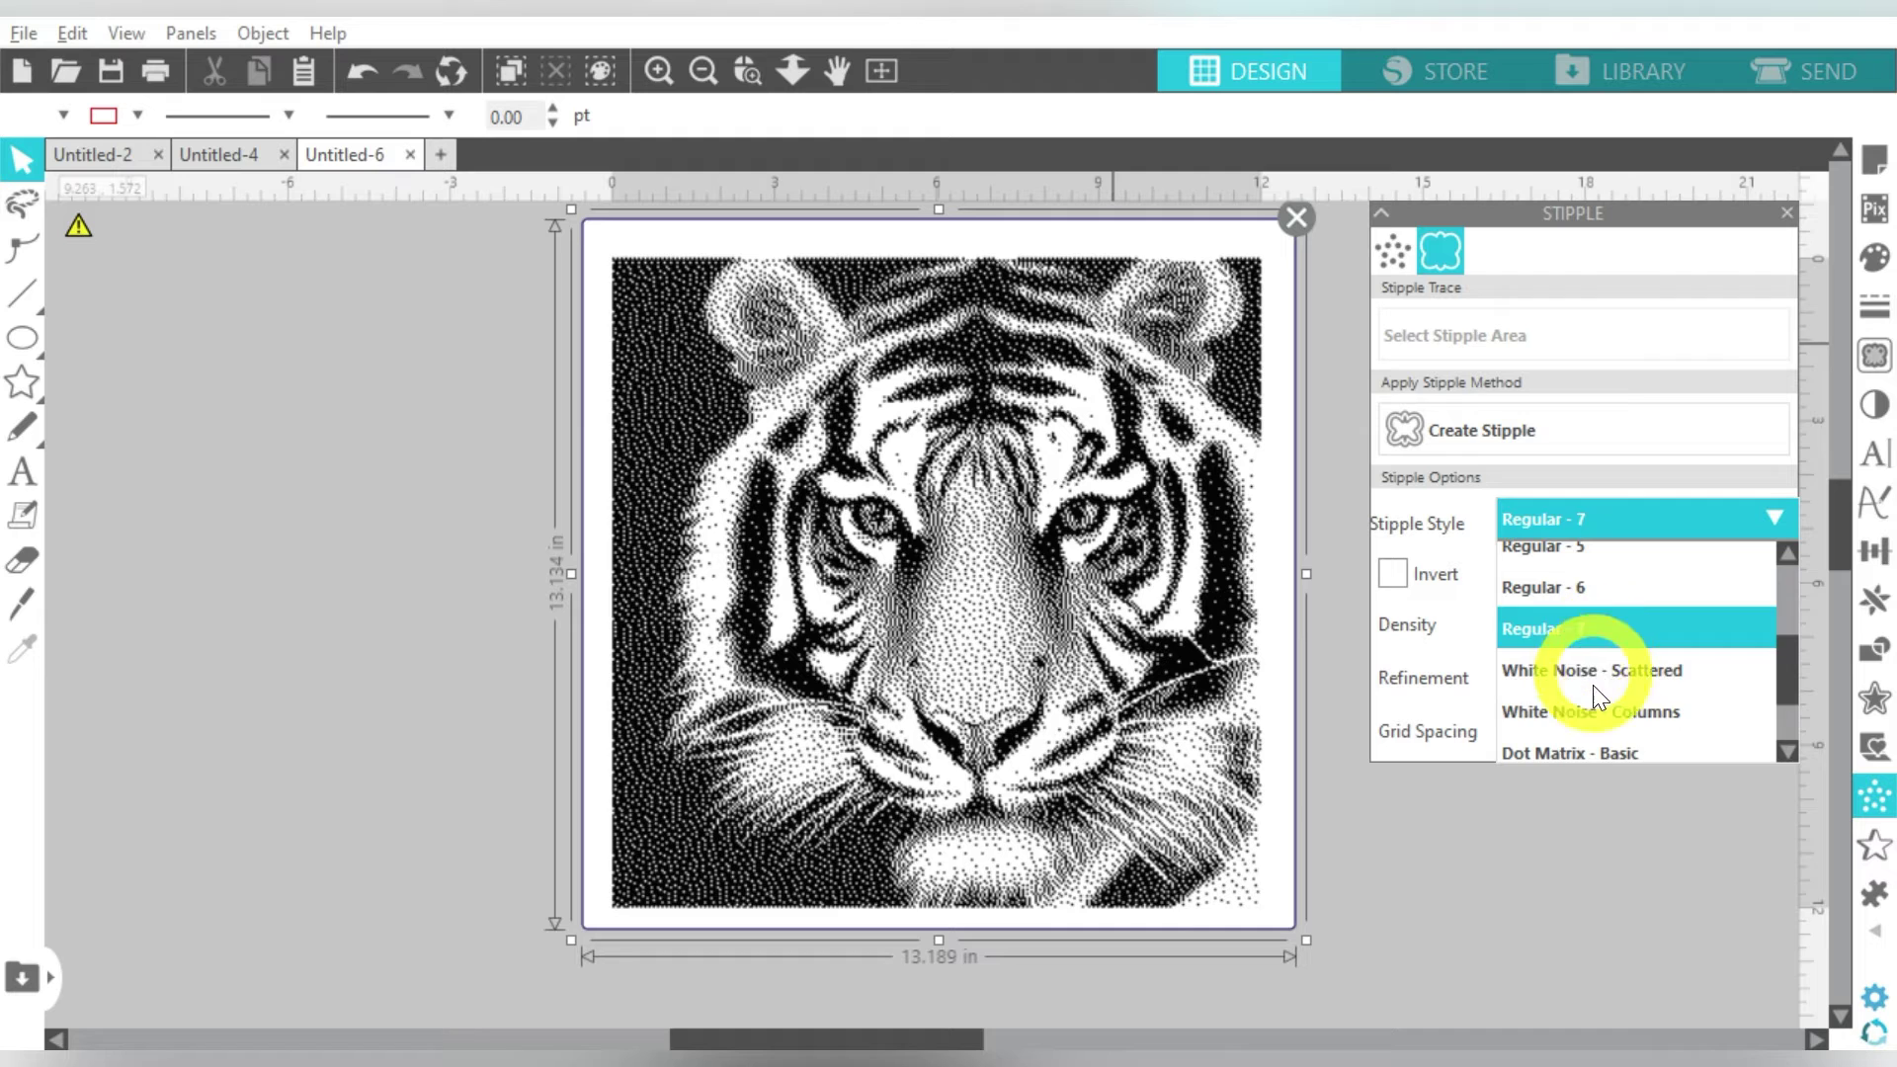
{"action": "left_click", "coordinate": [1589, 708]}
{"action": "left_click", "coordinate": [1564, 526]}
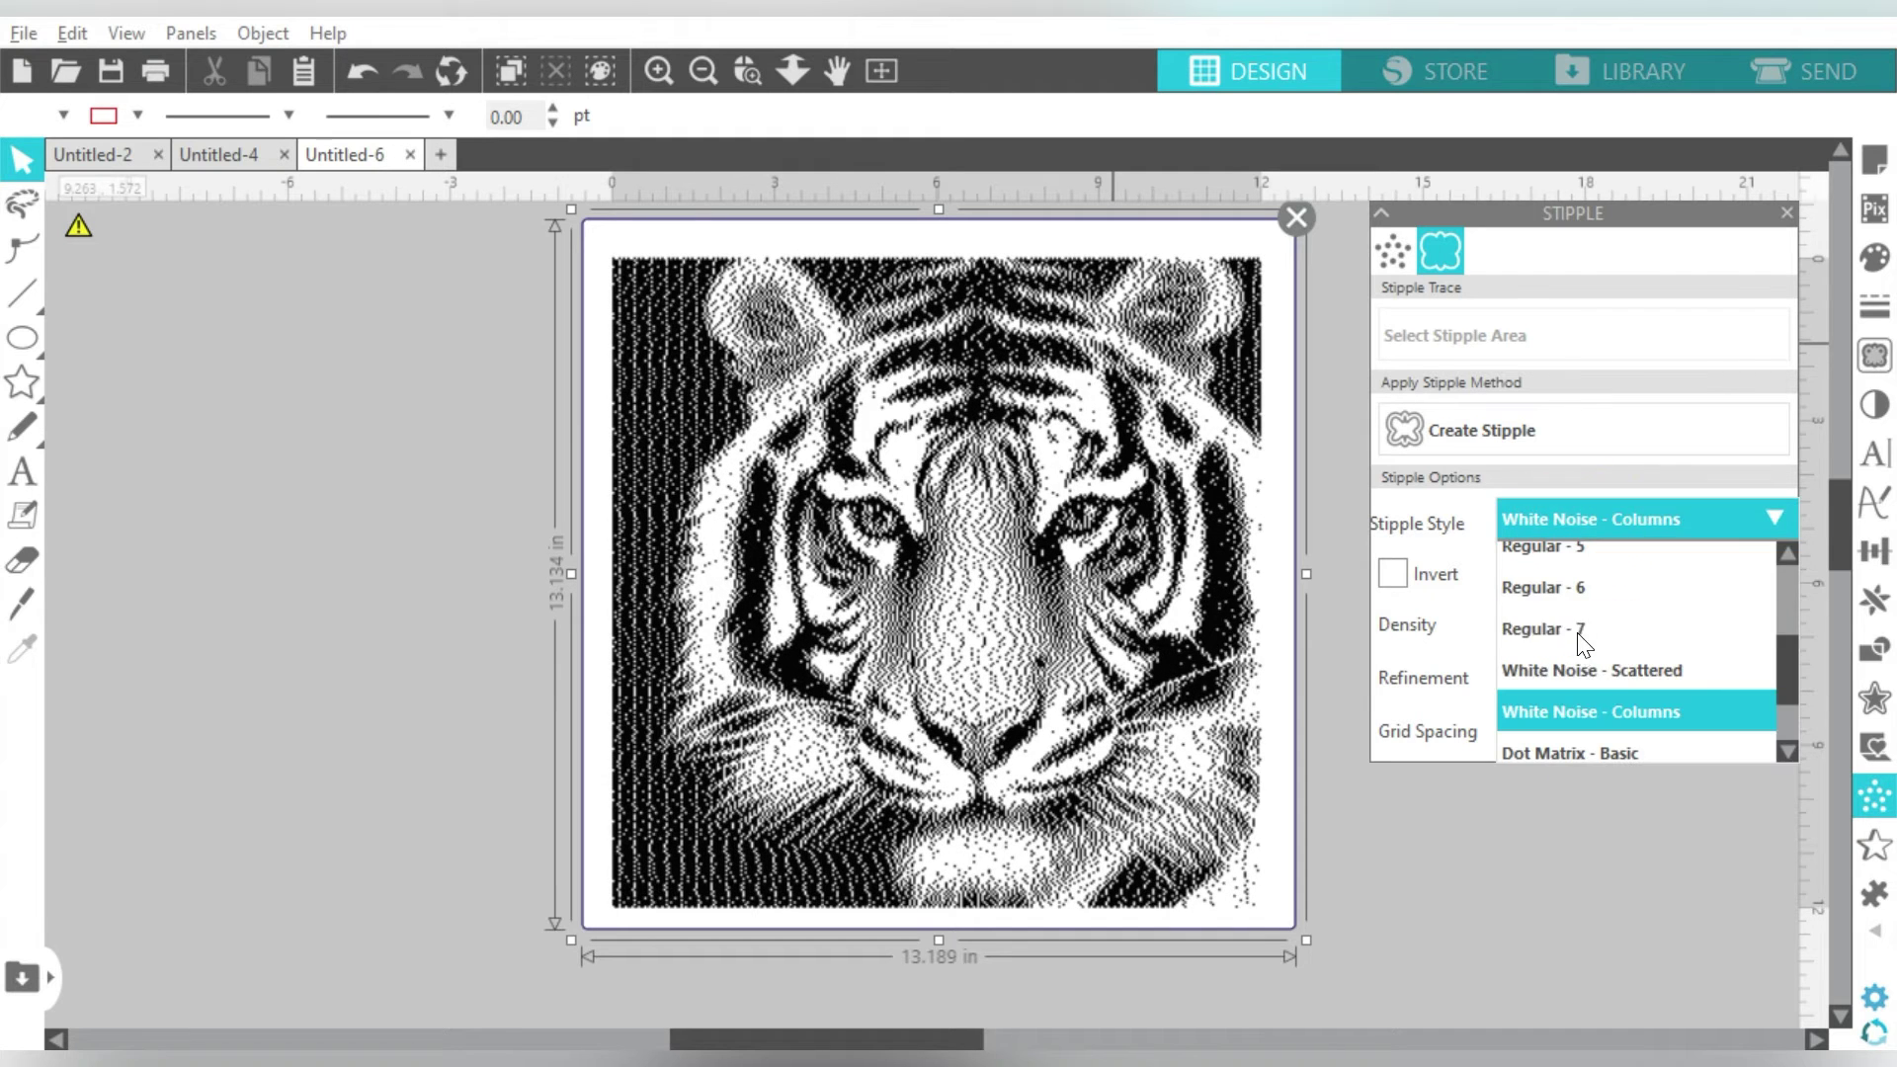
{"action": "left_click", "coordinate": [1577, 668]}
- Try Dot Matrix - Basic and Dot Matrix - Medium, then set the style back to Regular - 1
{"action": "left_click", "coordinate": [1633, 638]}
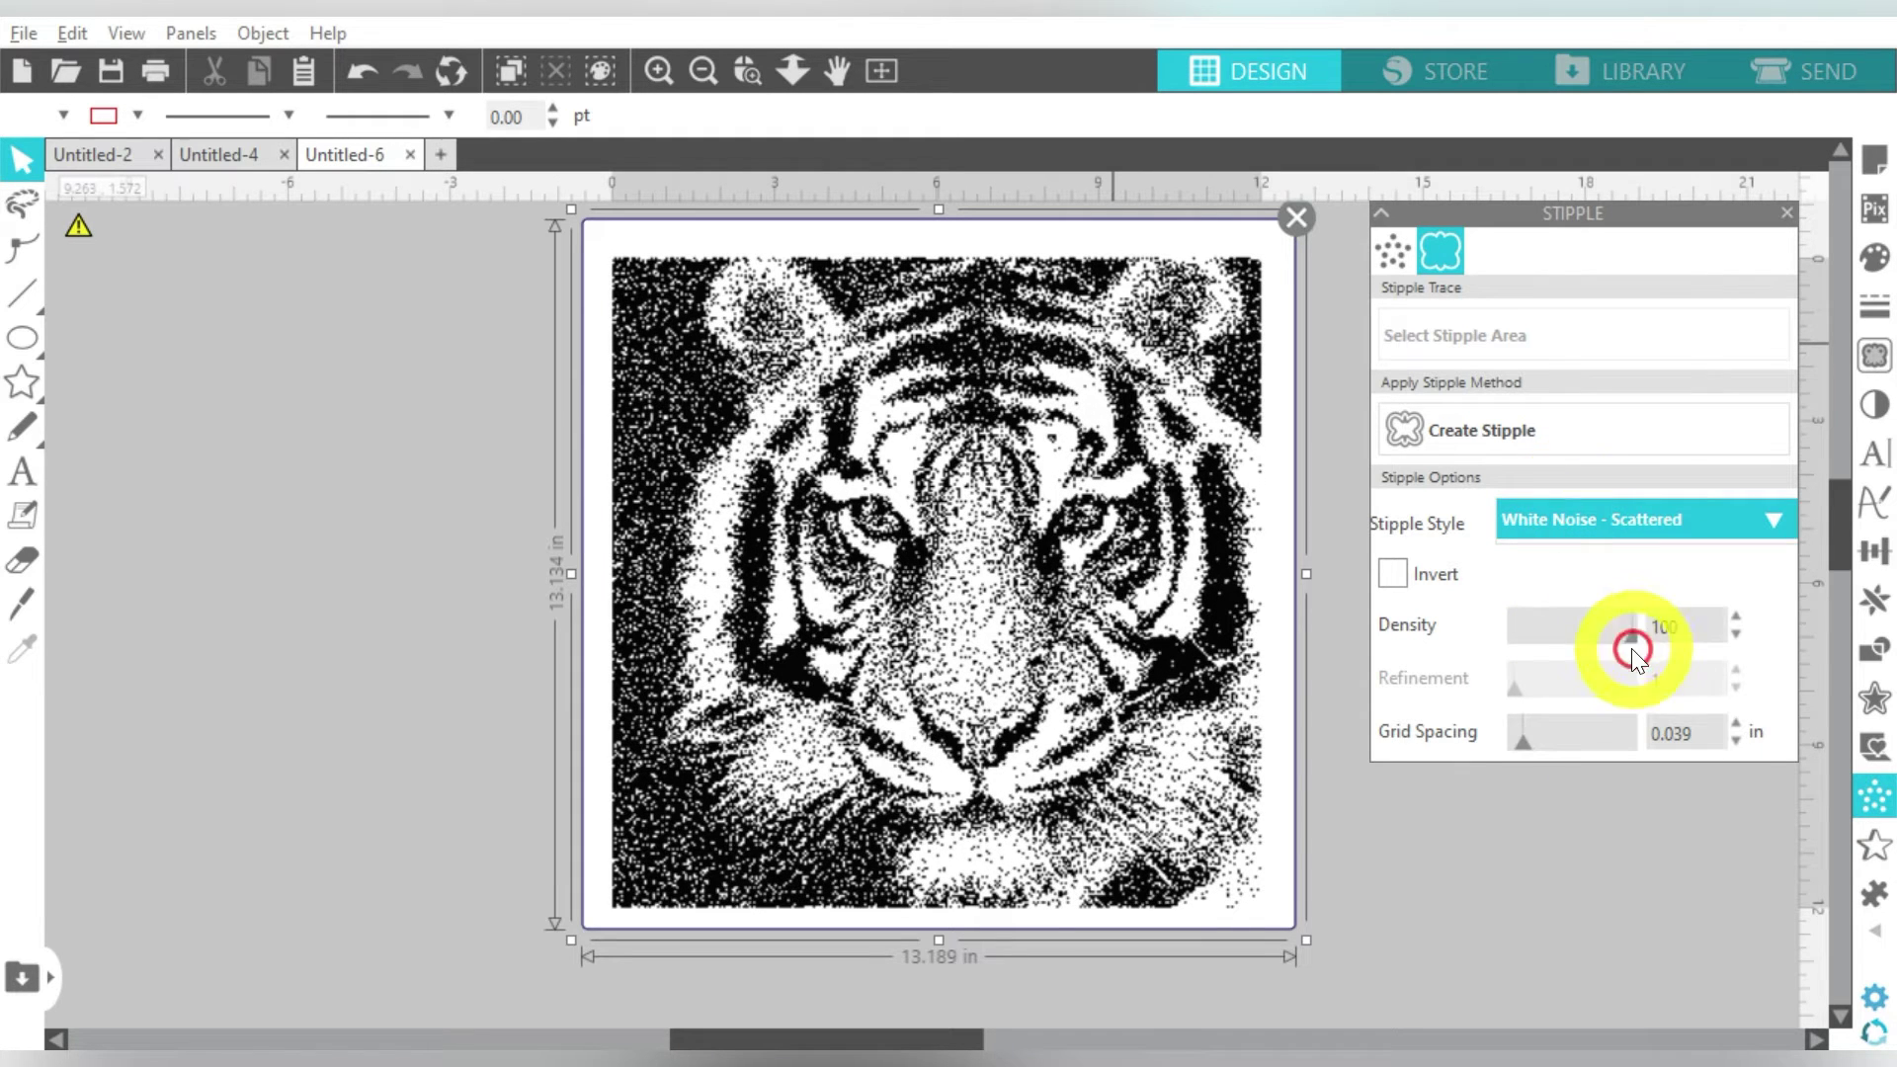
{"action": "scroll", "coordinate": [1630, 651], "scroll_direction": "down", "scroll_amount": 1}
{"action": "left_click", "coordinate": [1613, 691]}
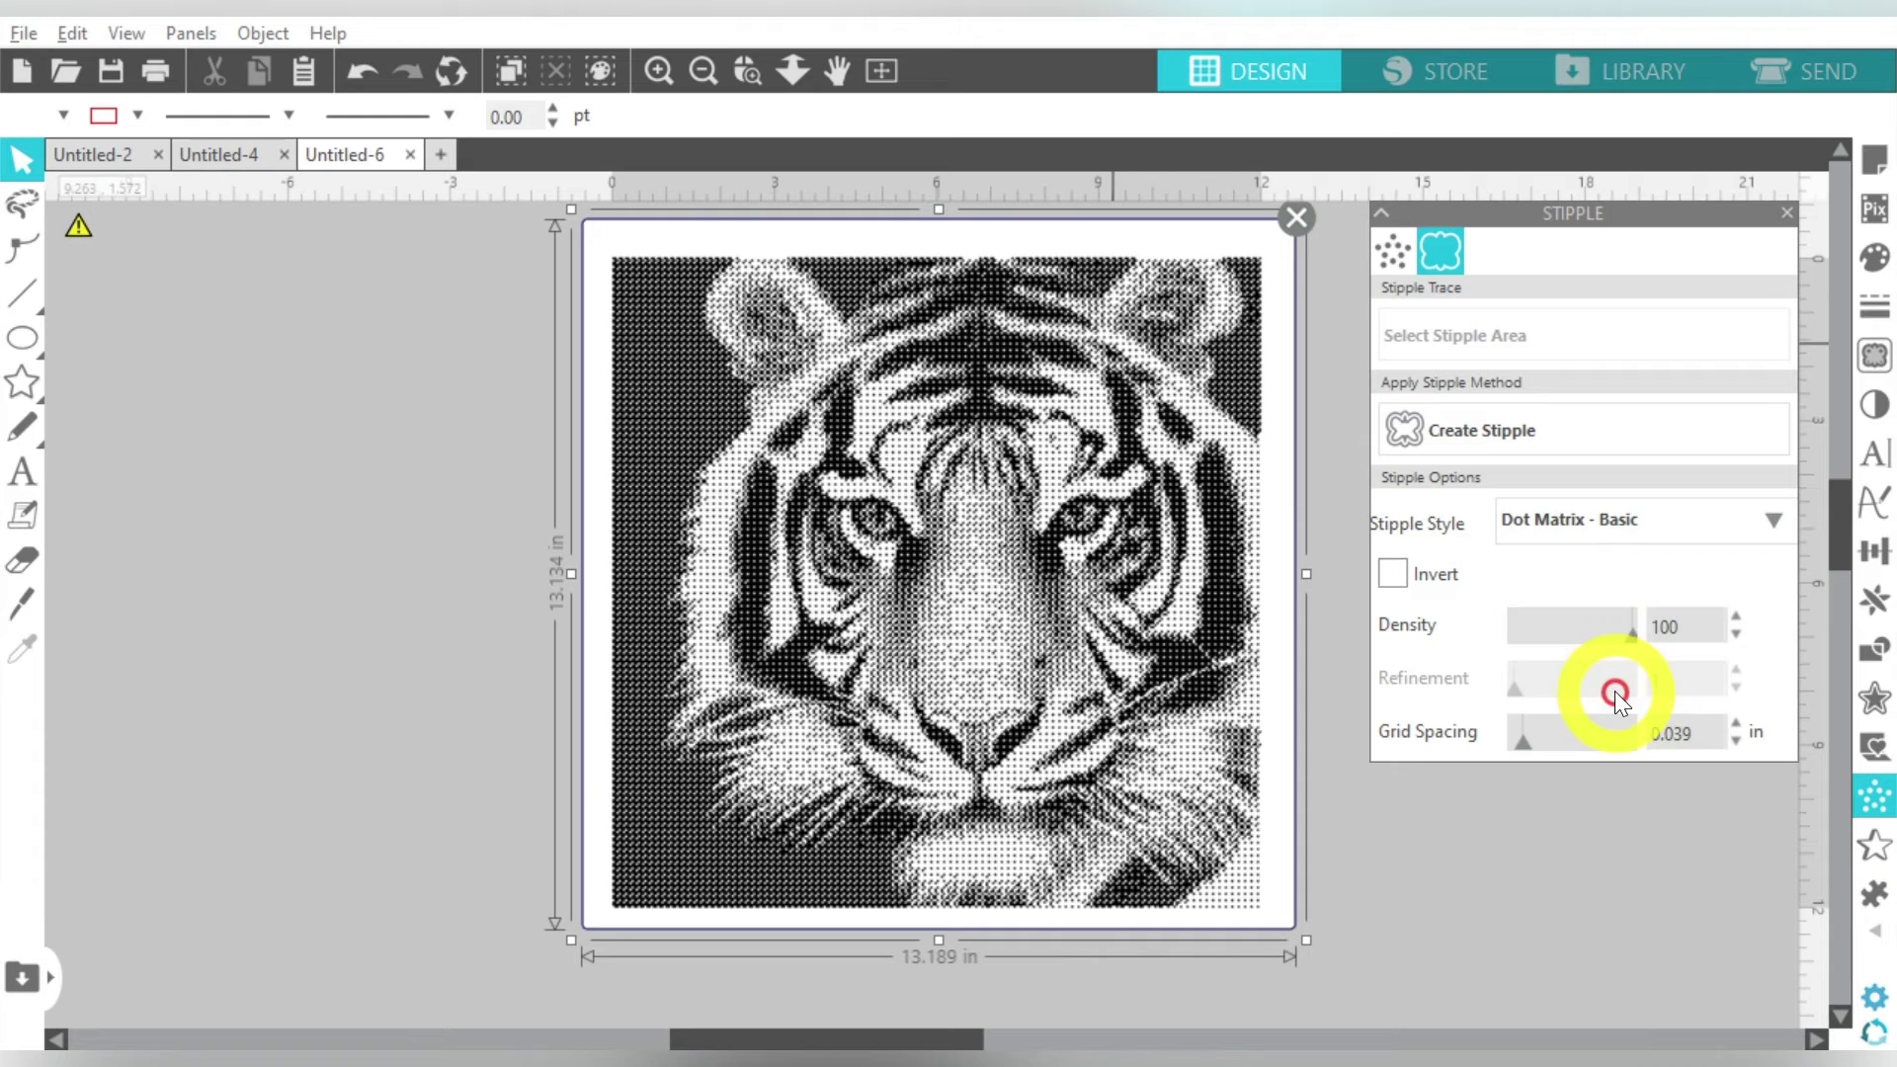
{"action": "left_click", "coordinate": [1558, 531]}
{"action": "scroll", "coordinate": [1617, 645], "scroll_direction": "down", "scroll_amount": 1}
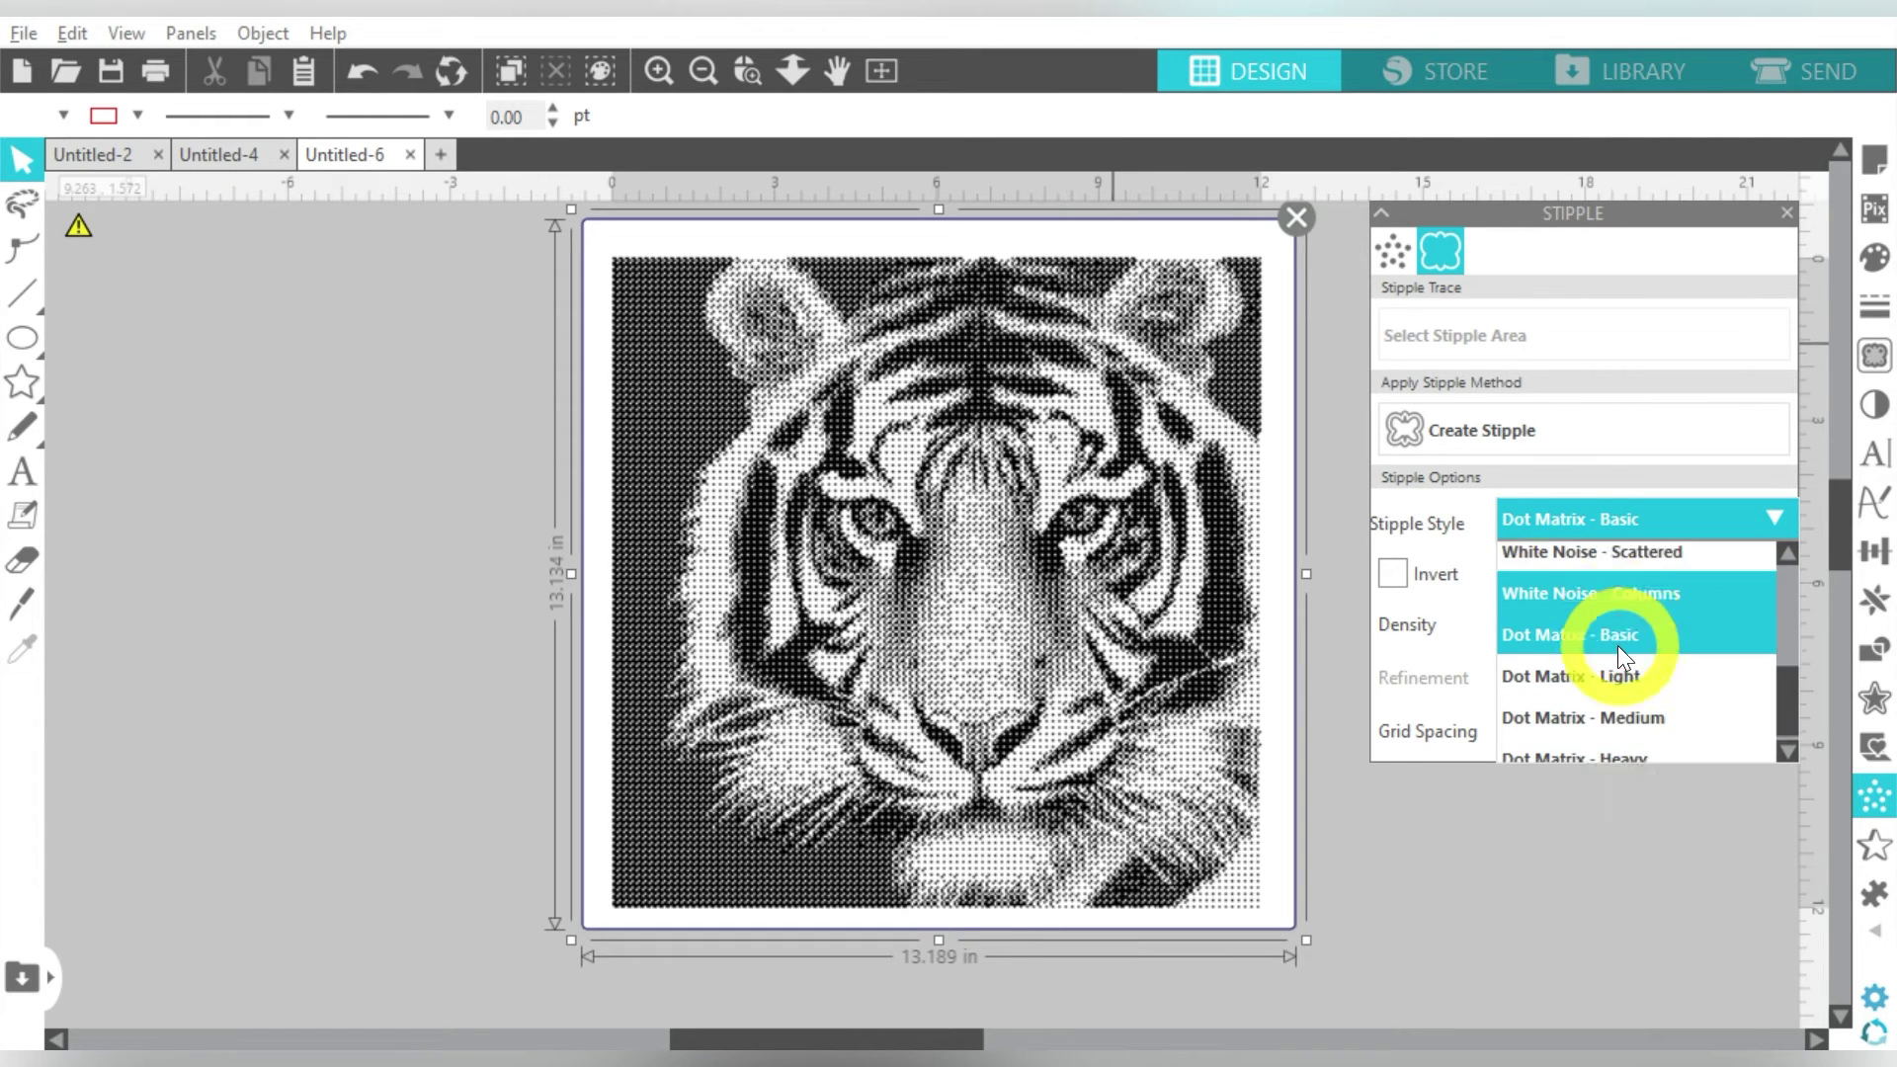
{"action": "scroll", "coordinate": [1616, 645], "scroll_direction": "down", "scroll_amount": 1}
{"action": "left_click", "coordinate": [1617, 699]}
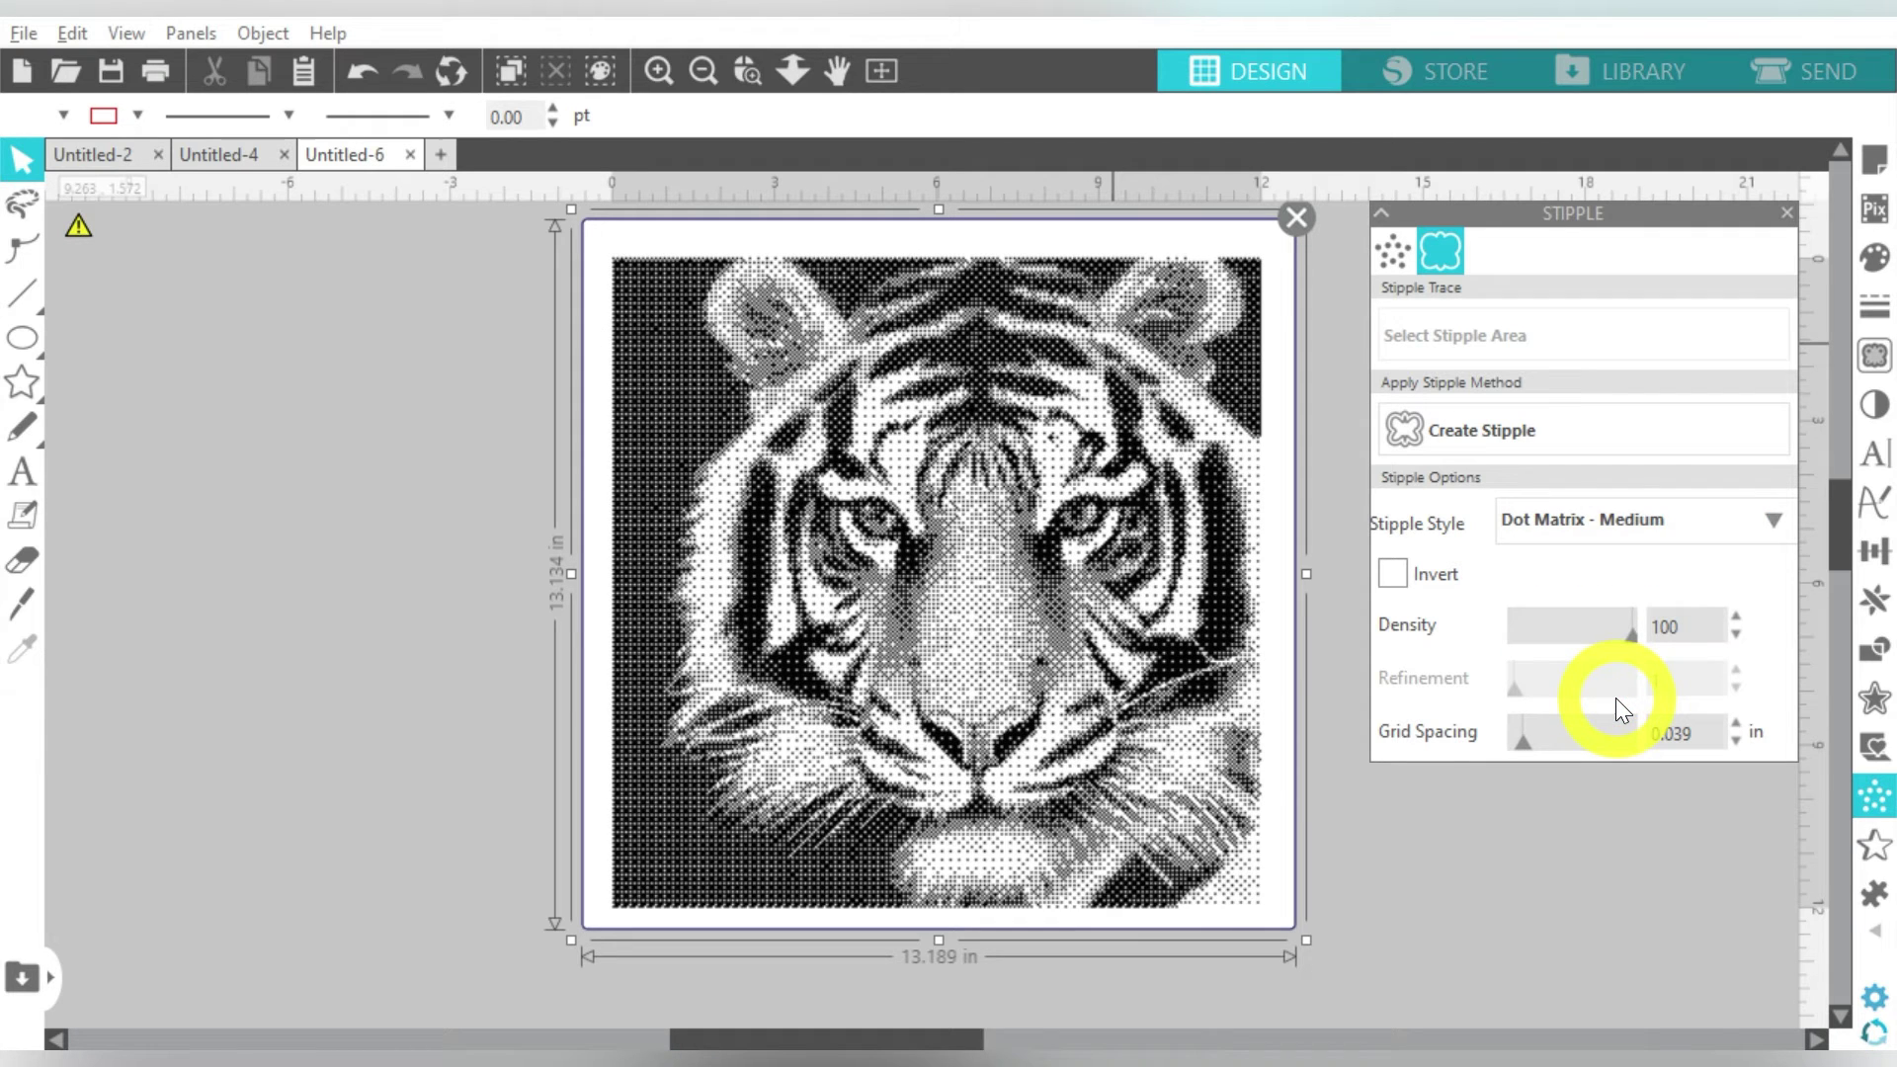
{"action": "left_click", "coordinate": [1529, 523]}
{"action": "scroll", "coordinate": [1626, 671], "scroll_direction": "up", "scroll_amount": 5}
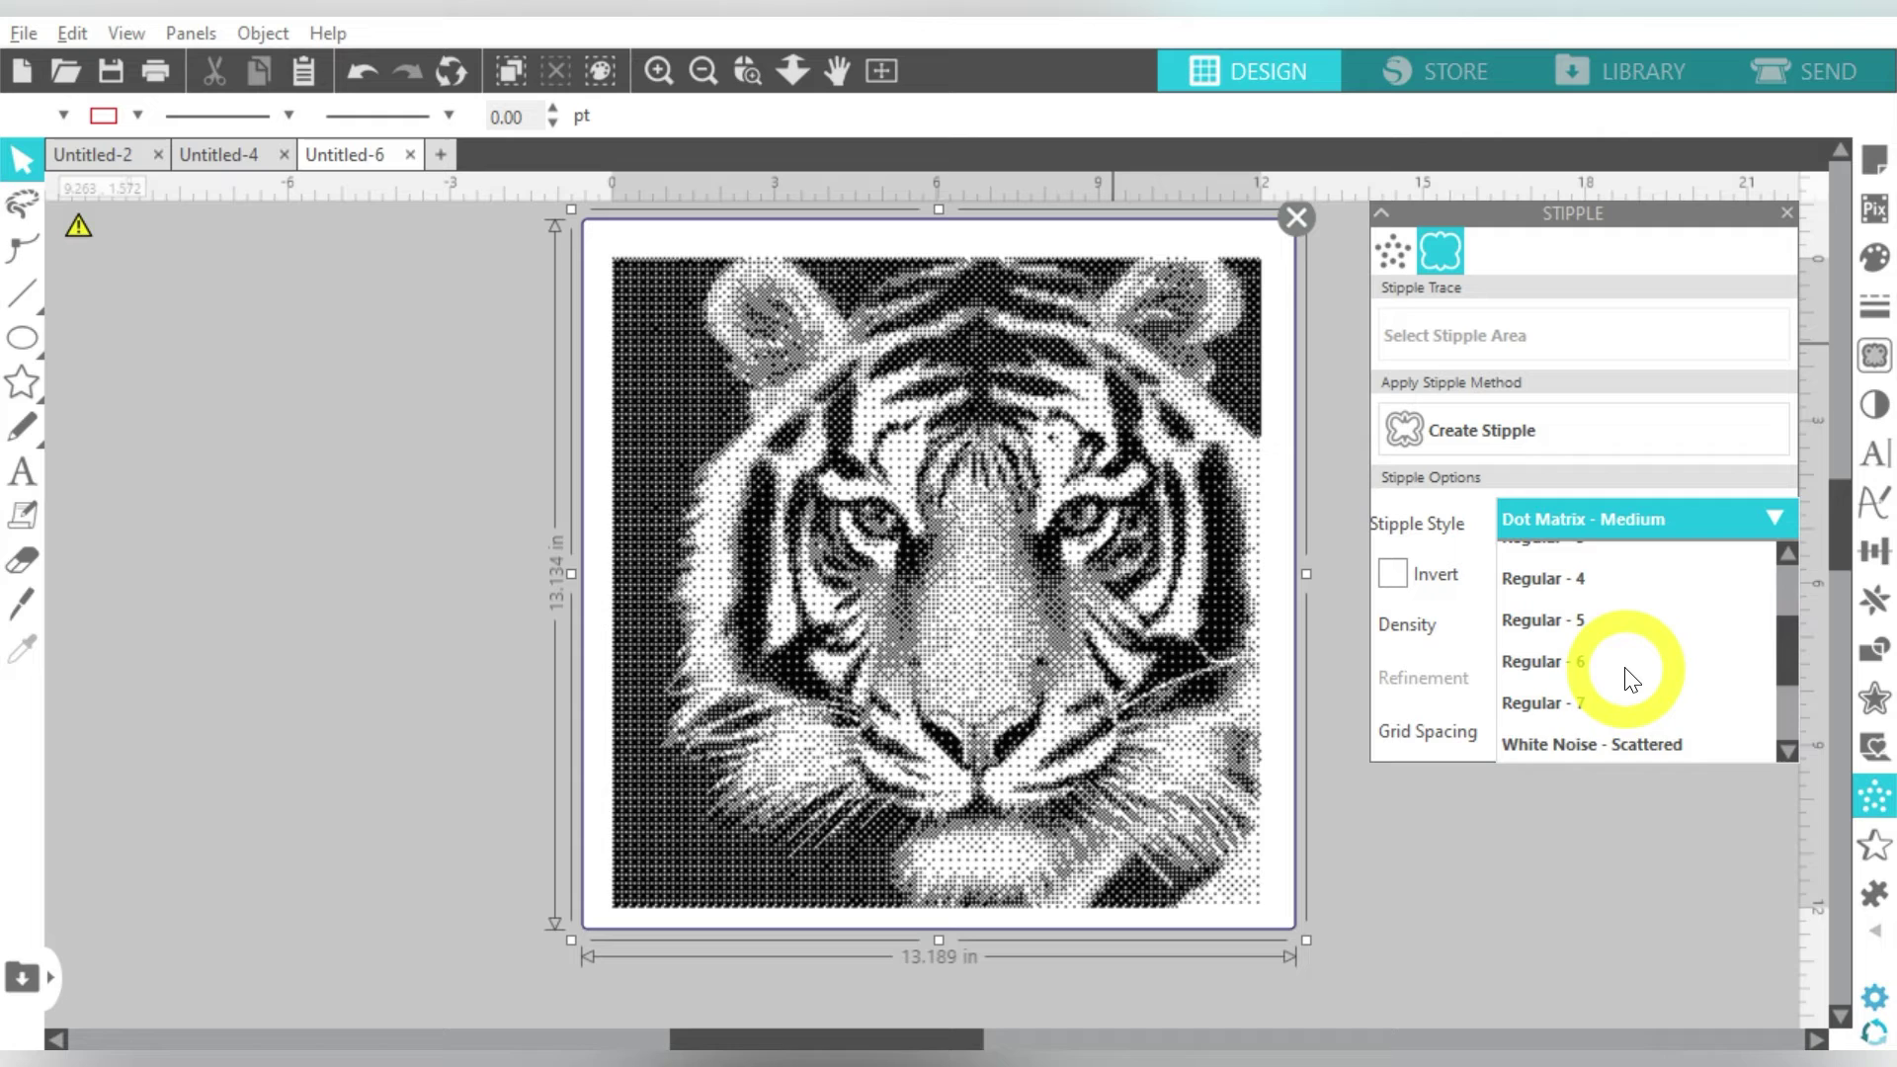
{"action": "scroll", "coordinate": [1632, 681], "scroll_direction": "up", "scroll_amount": 3}
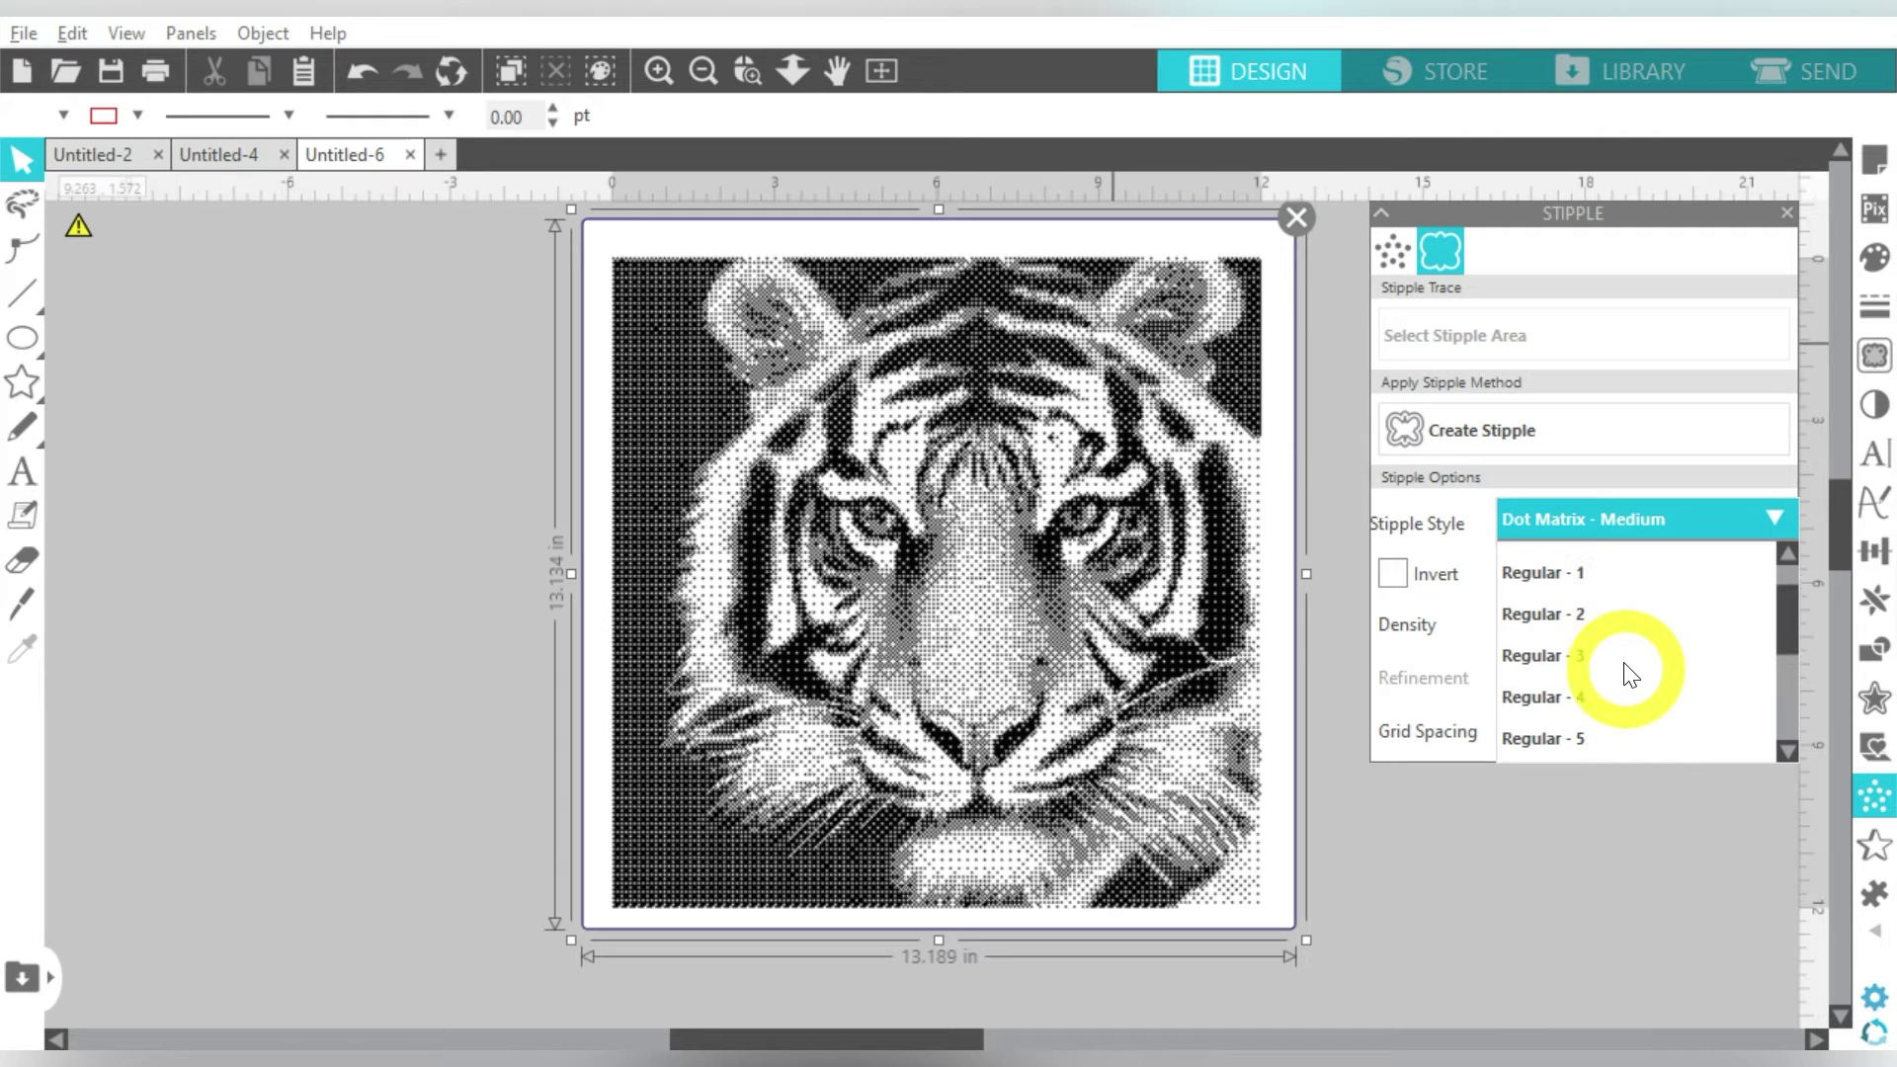
{"action": "left_click", "coordinate": [1602, 604]}
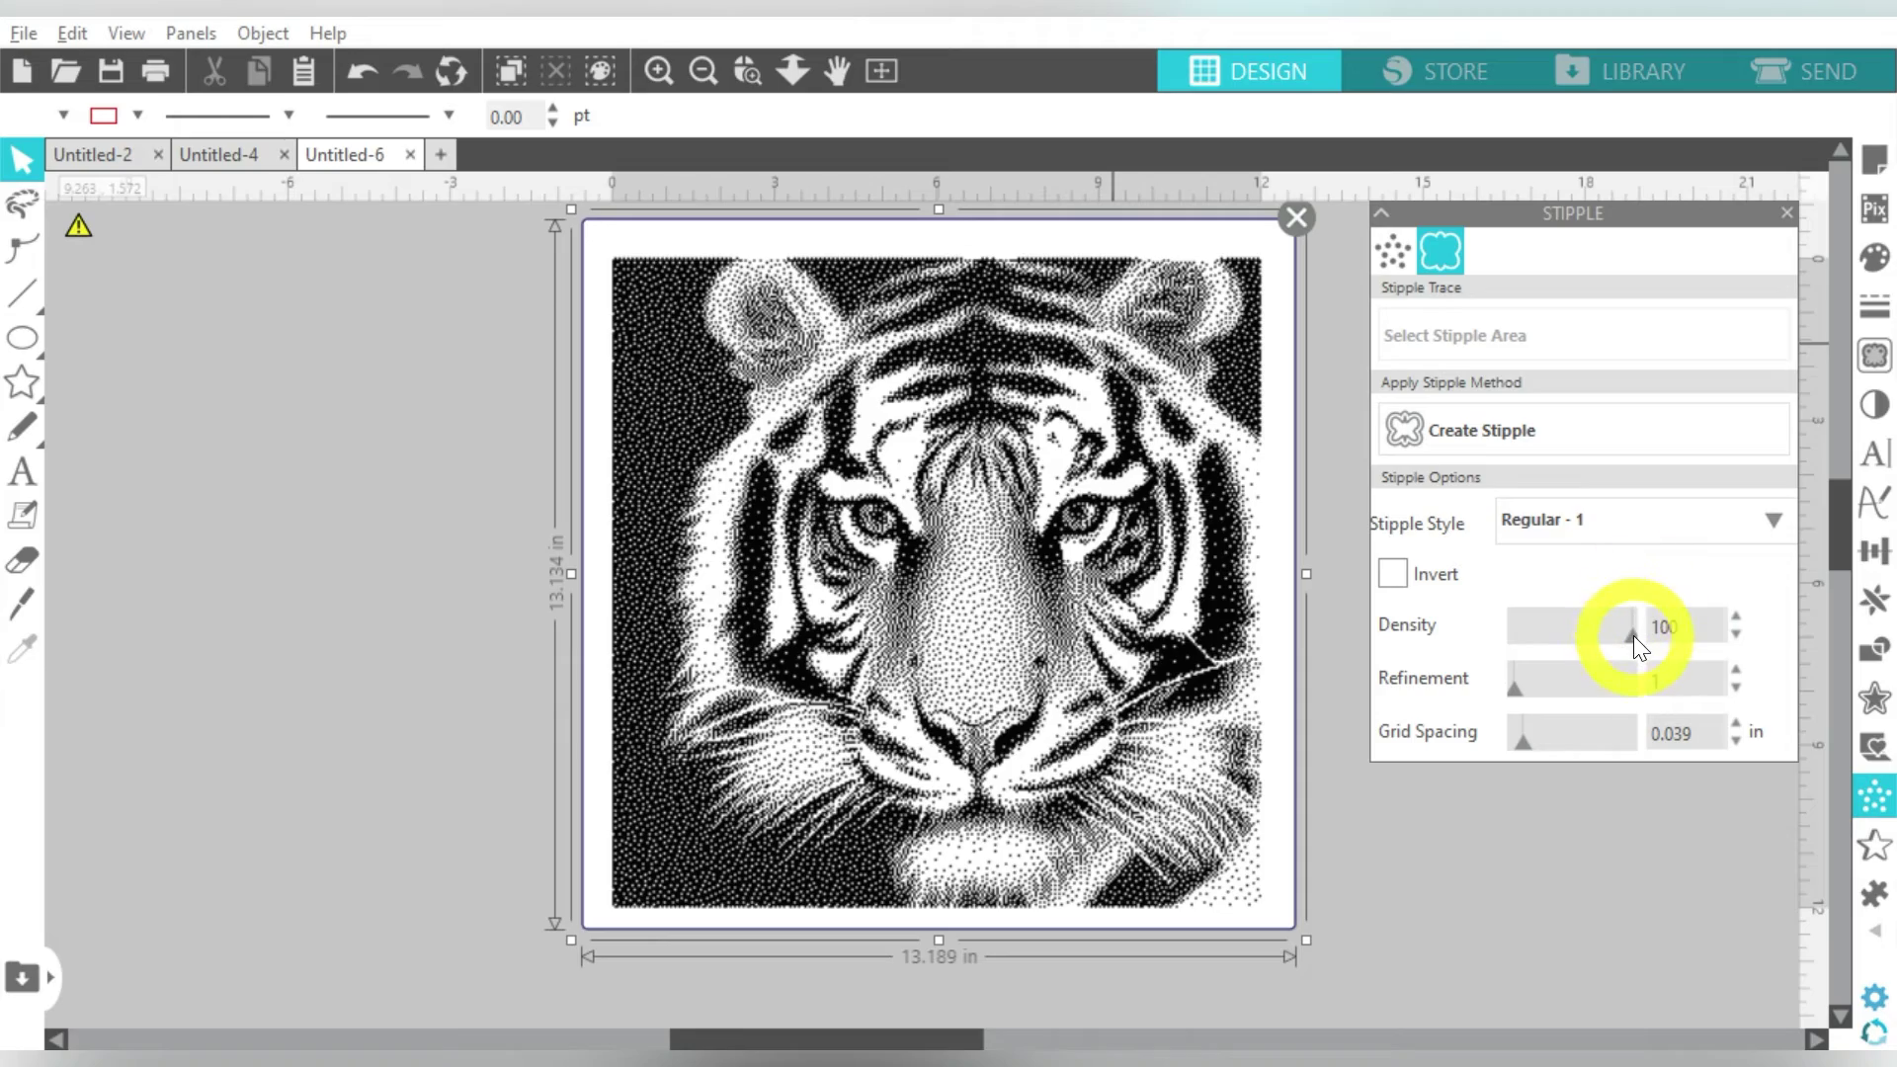
{"action": "left_click_drag", "start_coordinate": [1634, 636], "coordinate": [1549, 638]}
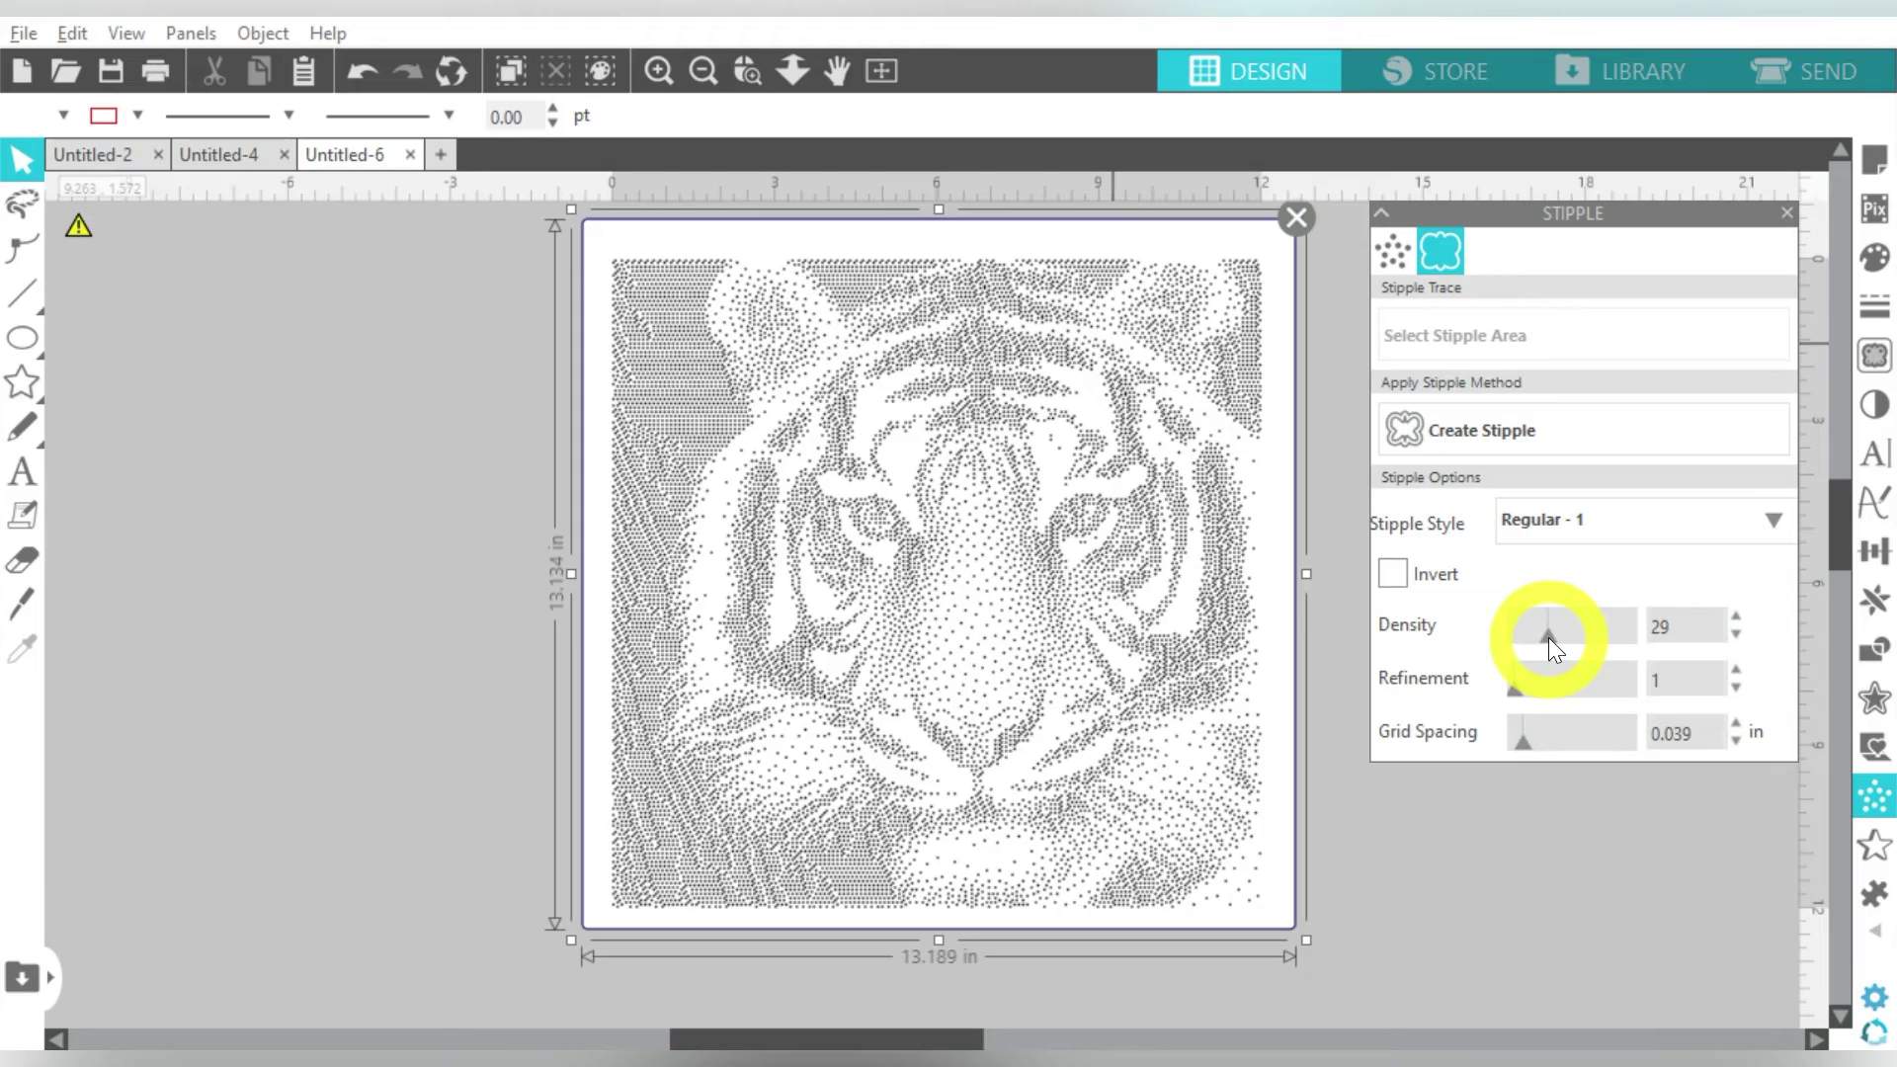
{"action": "left_click_drag", "start_coordinate": [1549, 638], "coordinate": [1635, 641]}
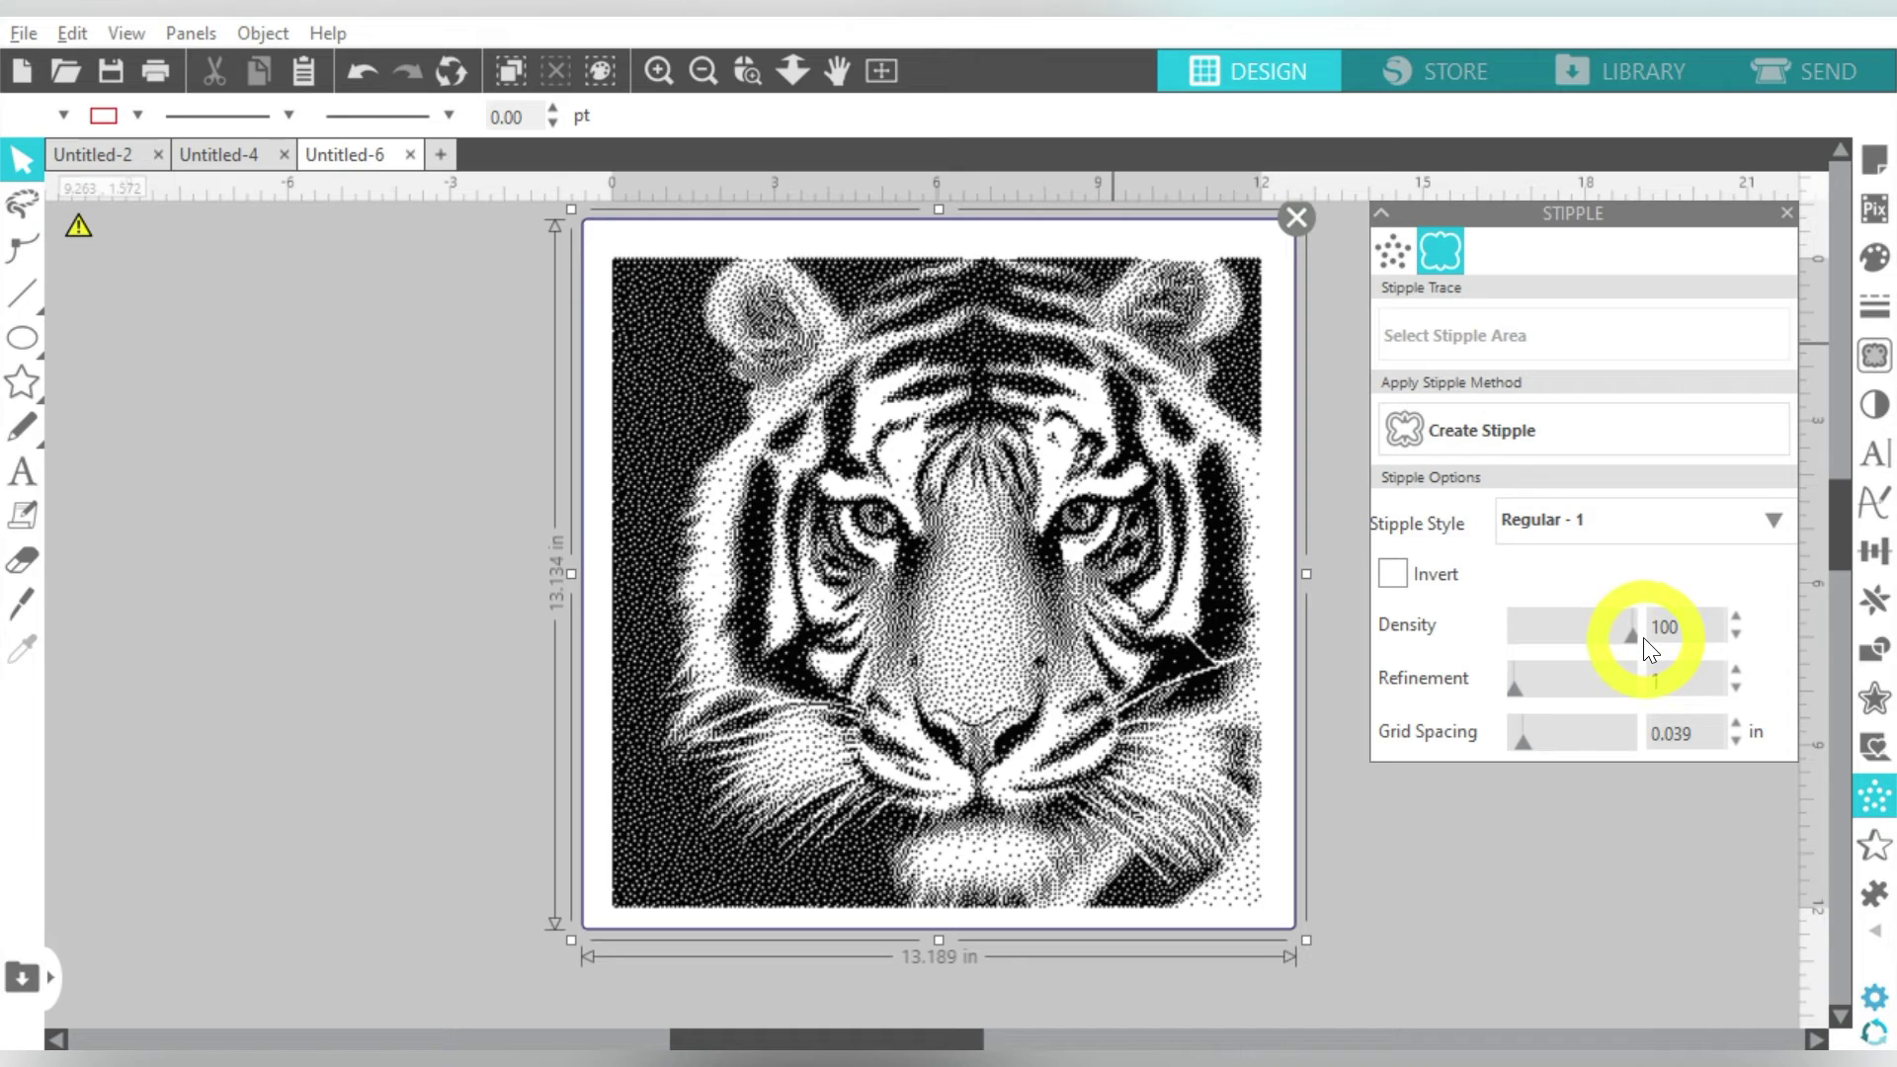
{"action": "left_click", "coordinate": [1538, 693]}
{"action": "left_click_drag", "start_coordinate": [1537, 692], "coordinate": [1586, 691]}
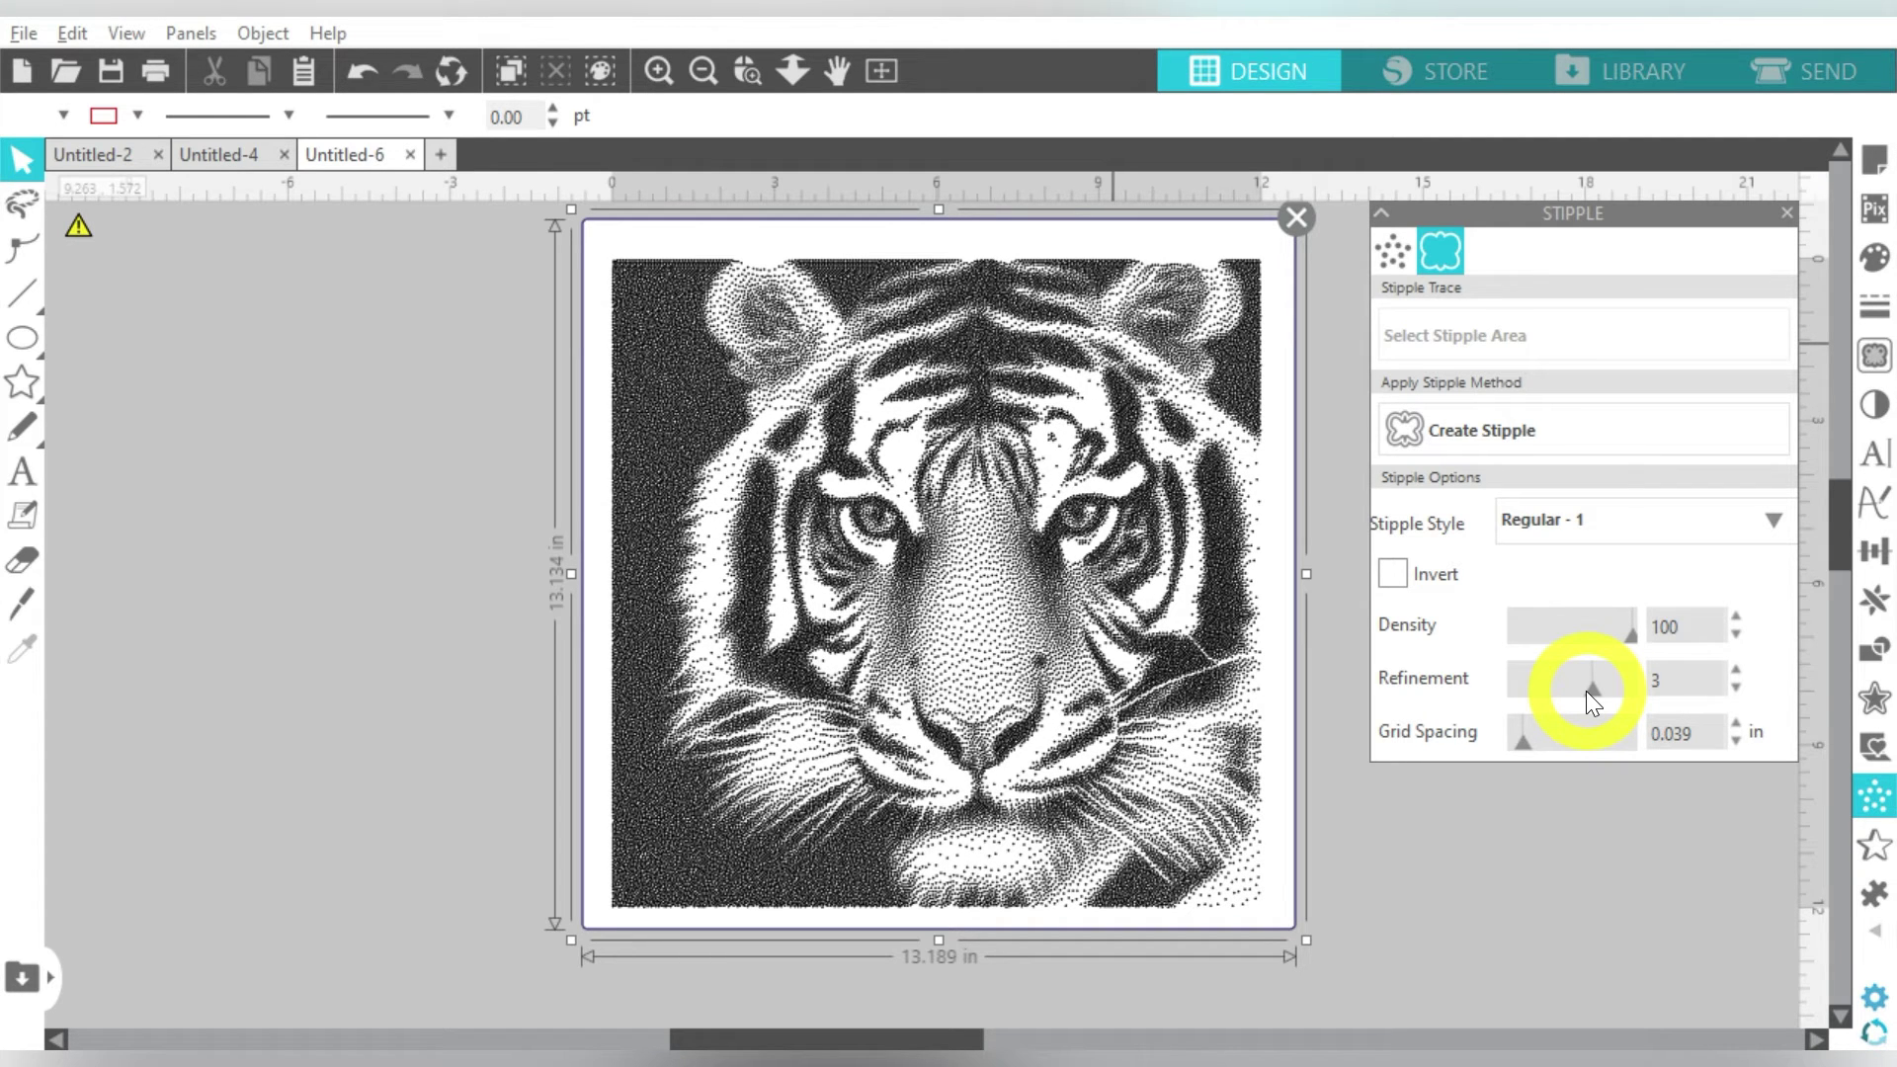
{"action": "left_click_drag", "start_coordinate": [1586, 691], "coordinate": [1517, 742]}
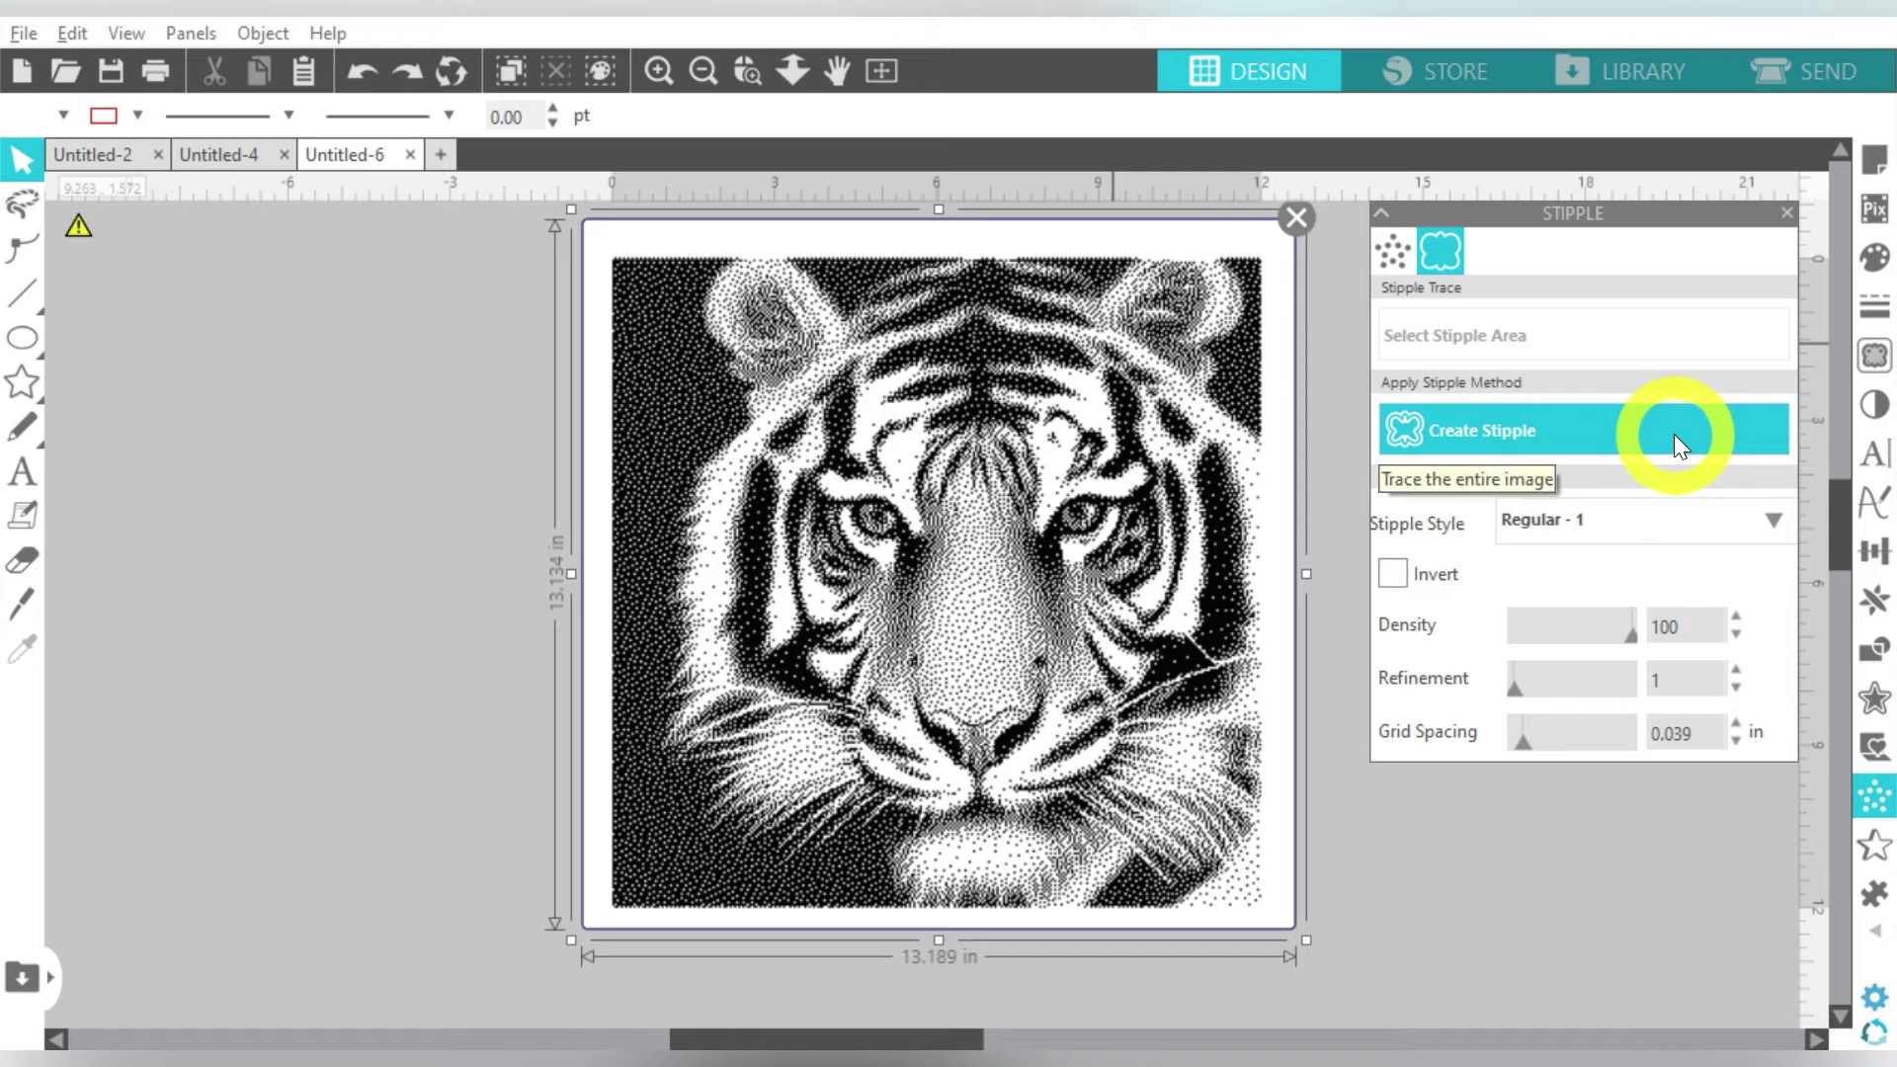
- Toggle Invert on and back off, then create the Regular - 1 stipple of the full tiger
{"action": "left_click", "coordinate": [1394, 574]}
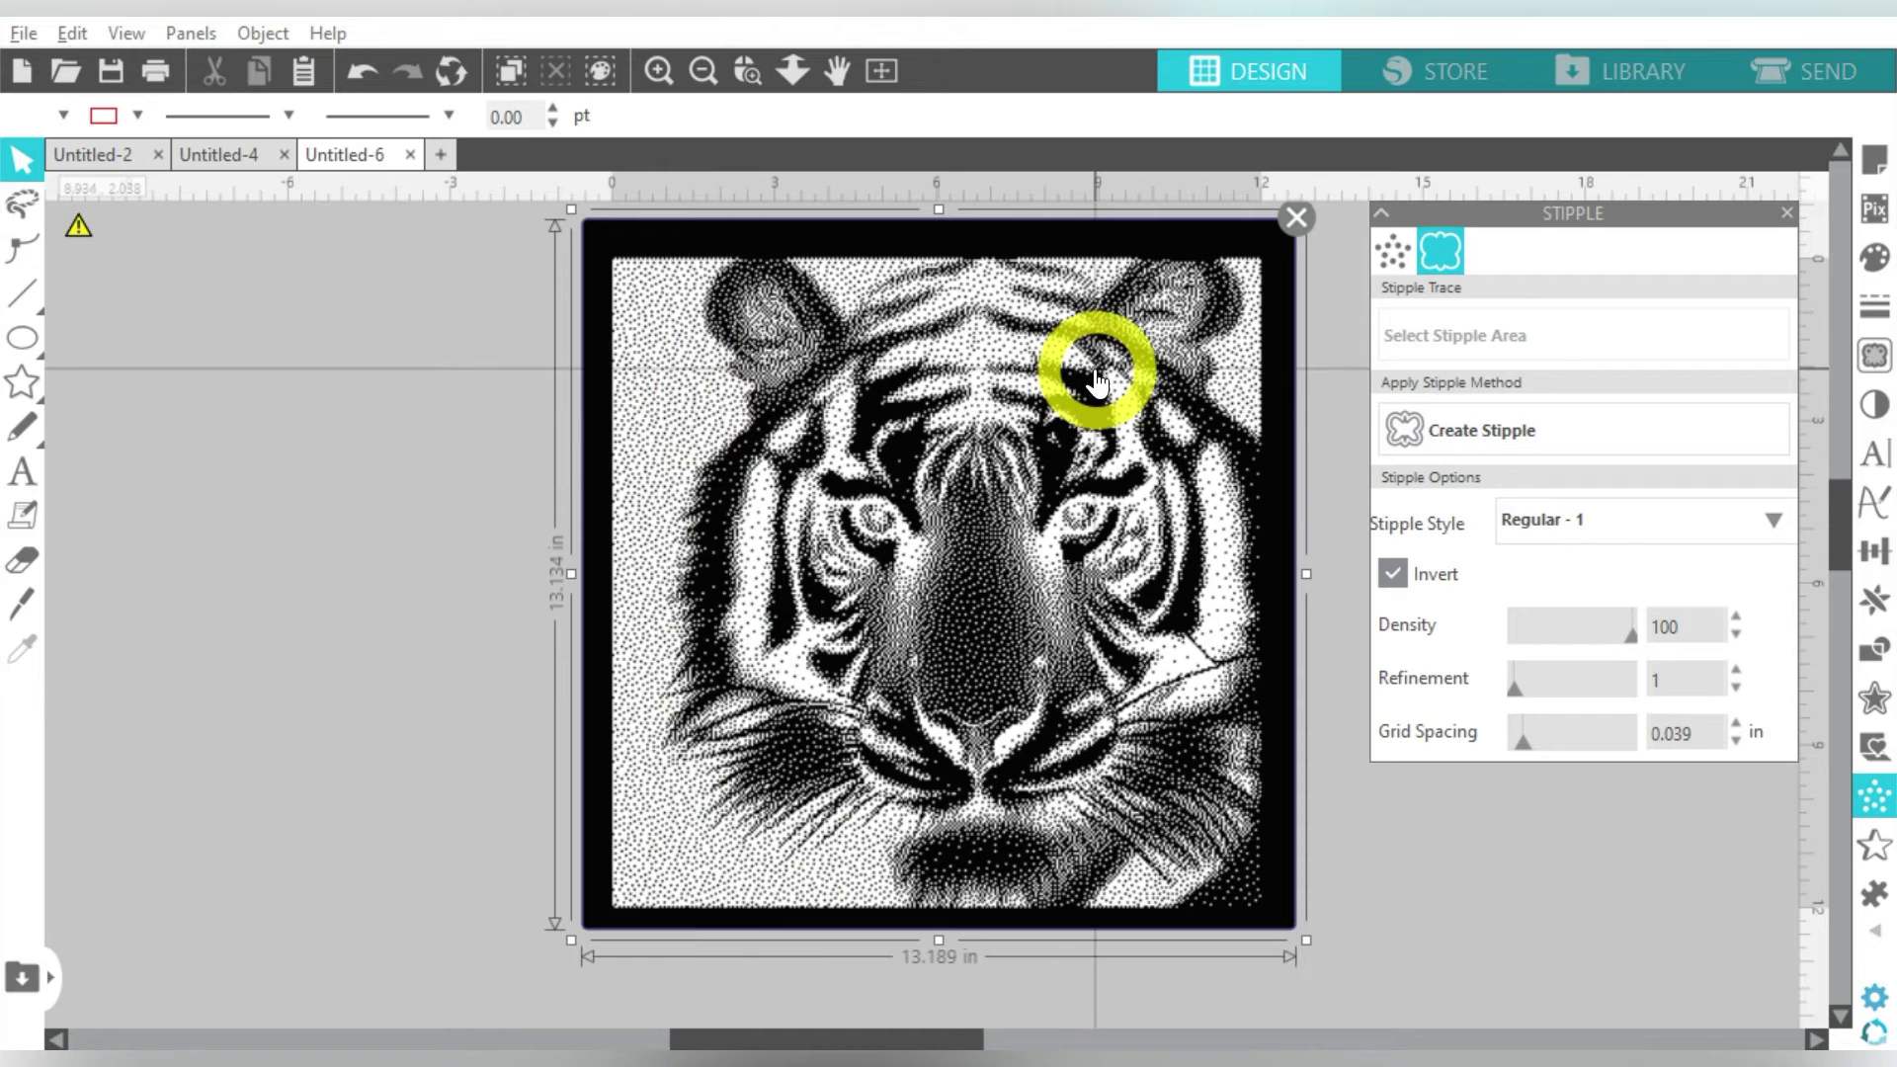
{"action": "left_click", "coordinate": [1394, 571]}
{"action": "left_click", "coordinate": [1514, 437]}
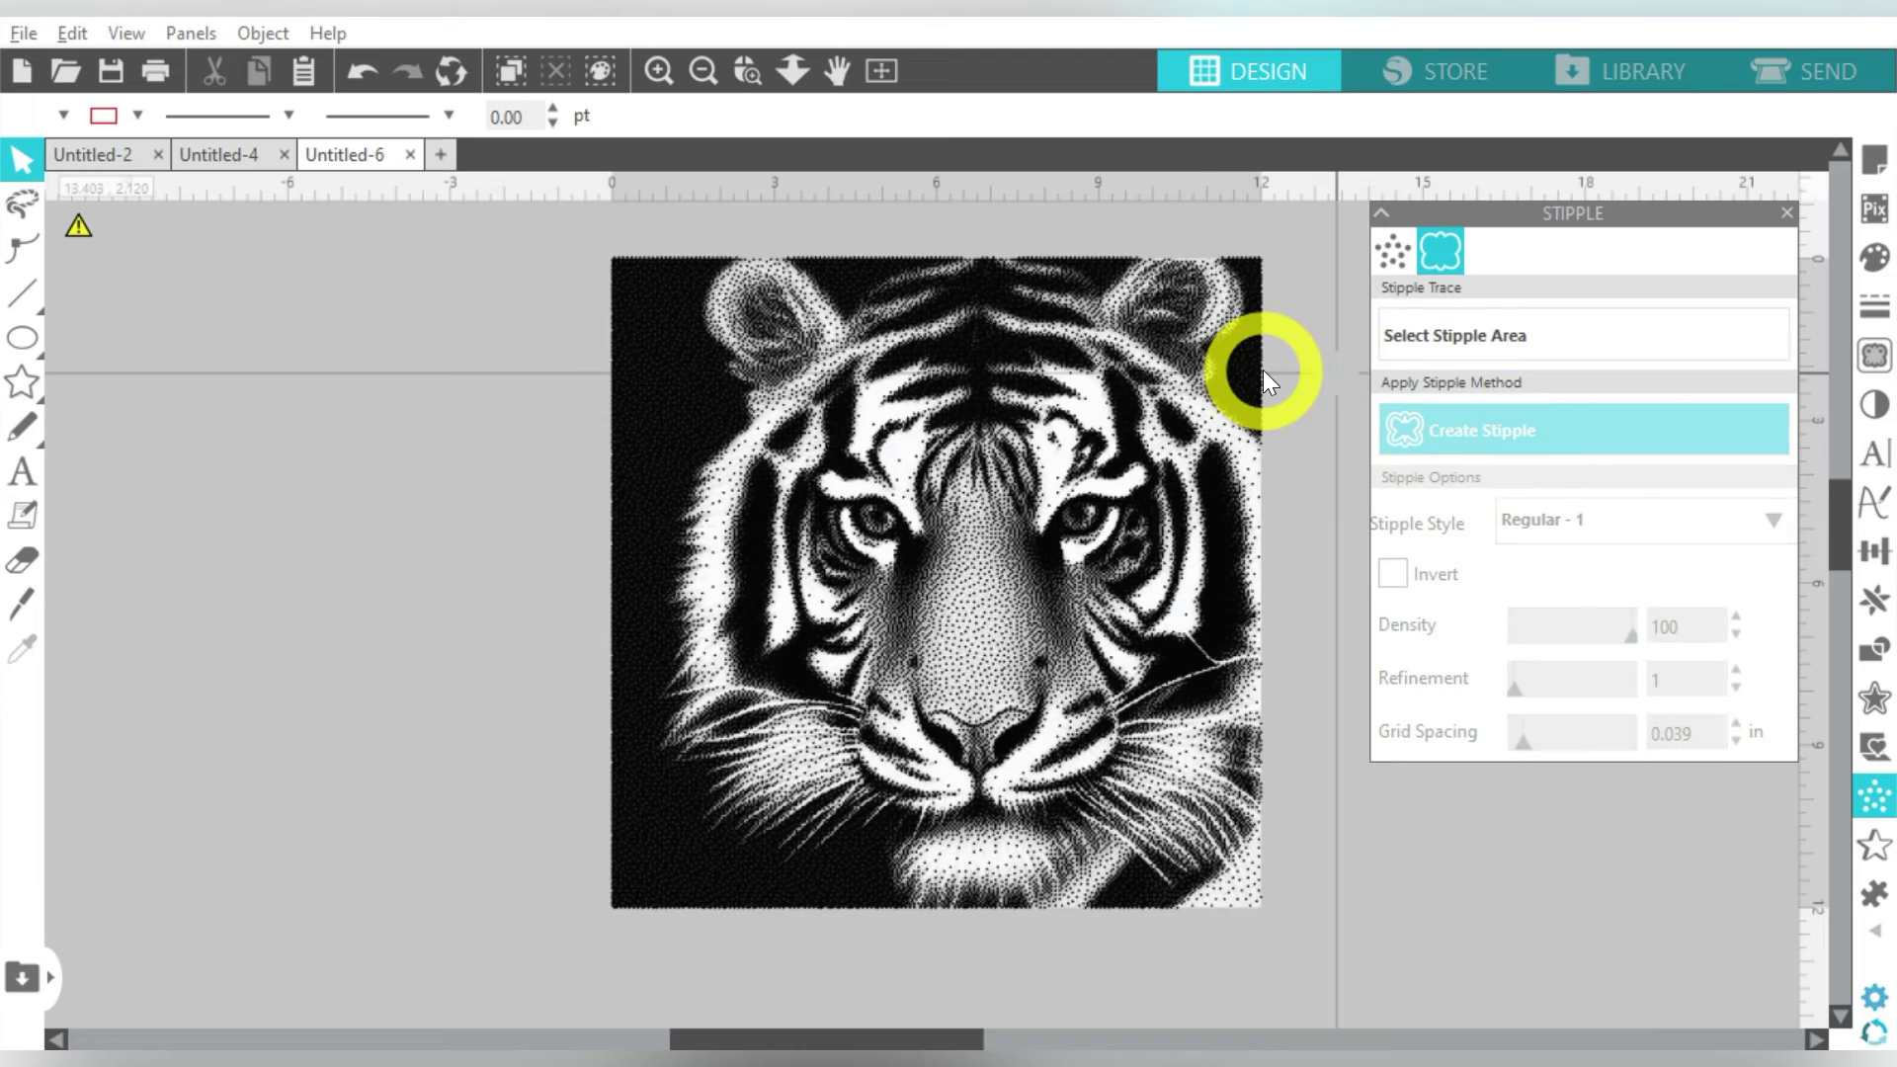
- Move the stipple tiger off the original photo and delete the photo
{"action": "left_click_drag", "start_coordinate": [1245, 375], "coordinate": [577, 460]}
{"action": "left_click", "coordinate": [812, 401]}
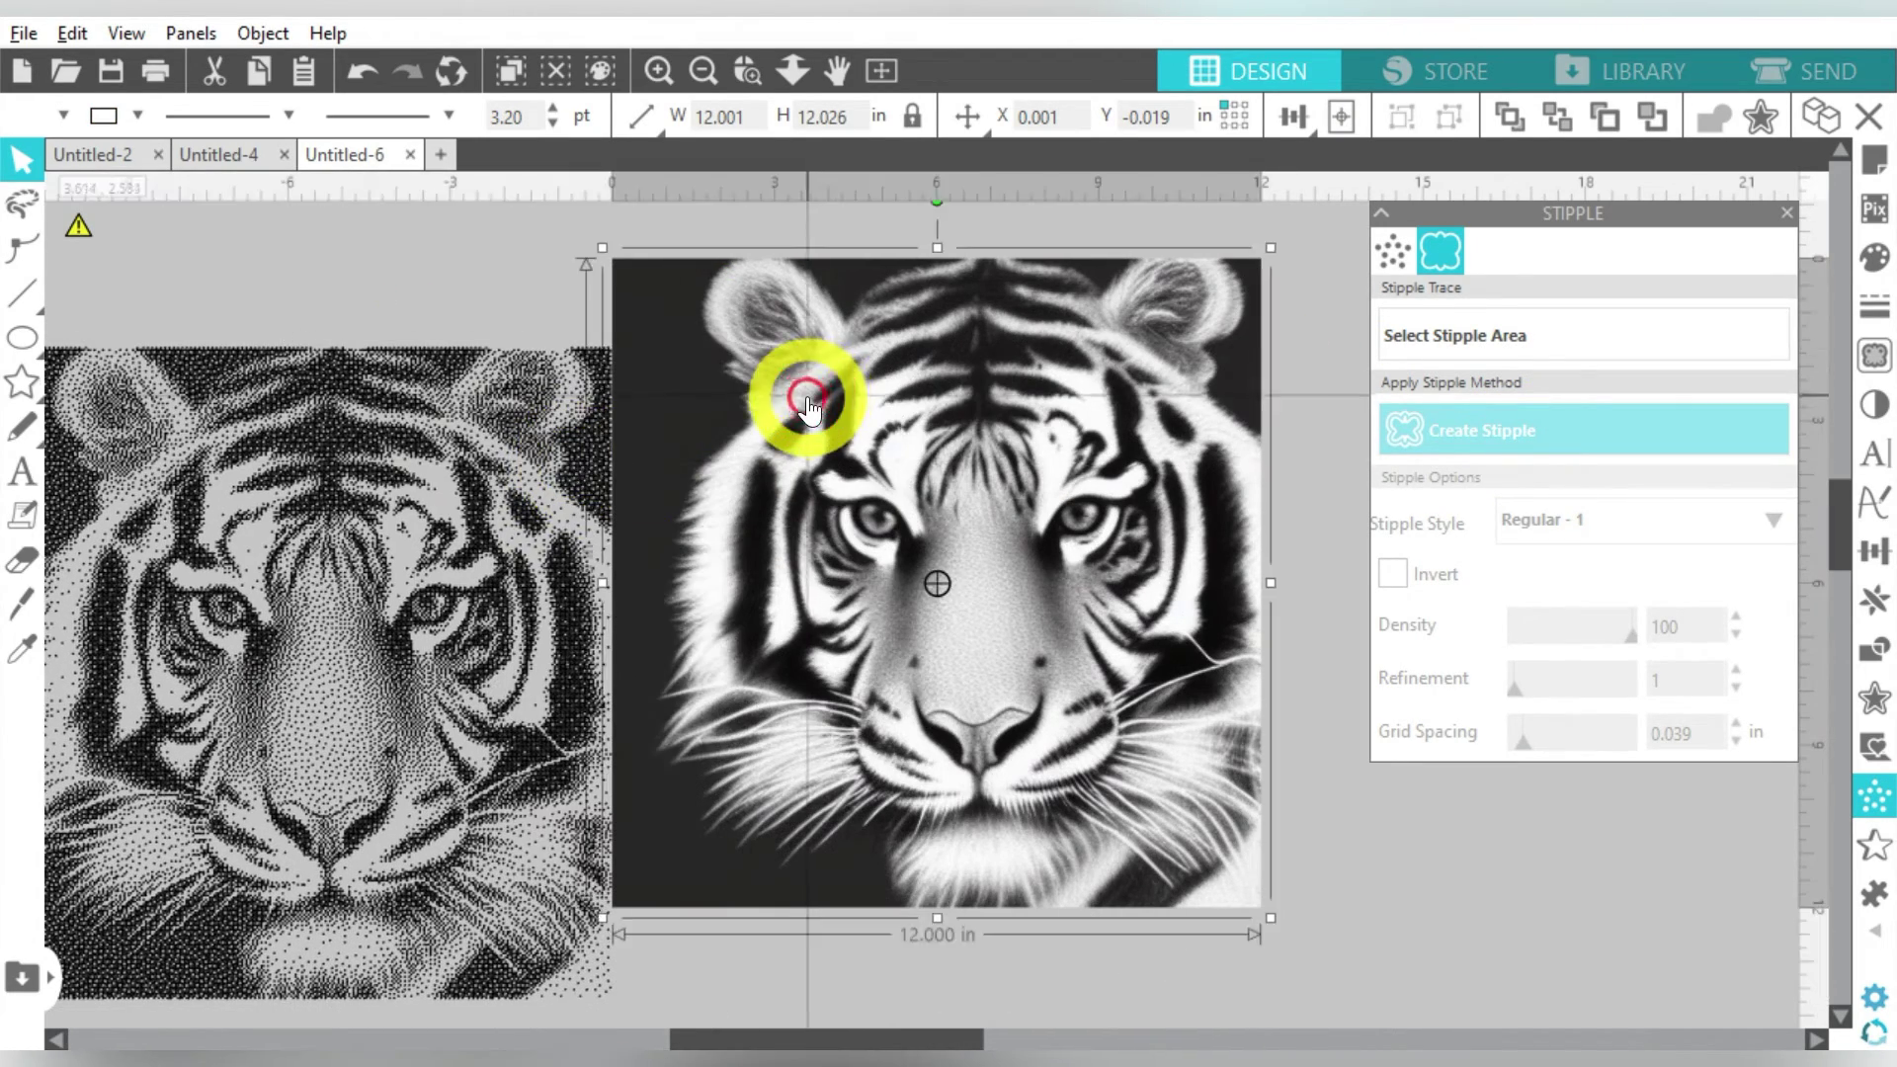
{"action": "key", "text": "Delete"}
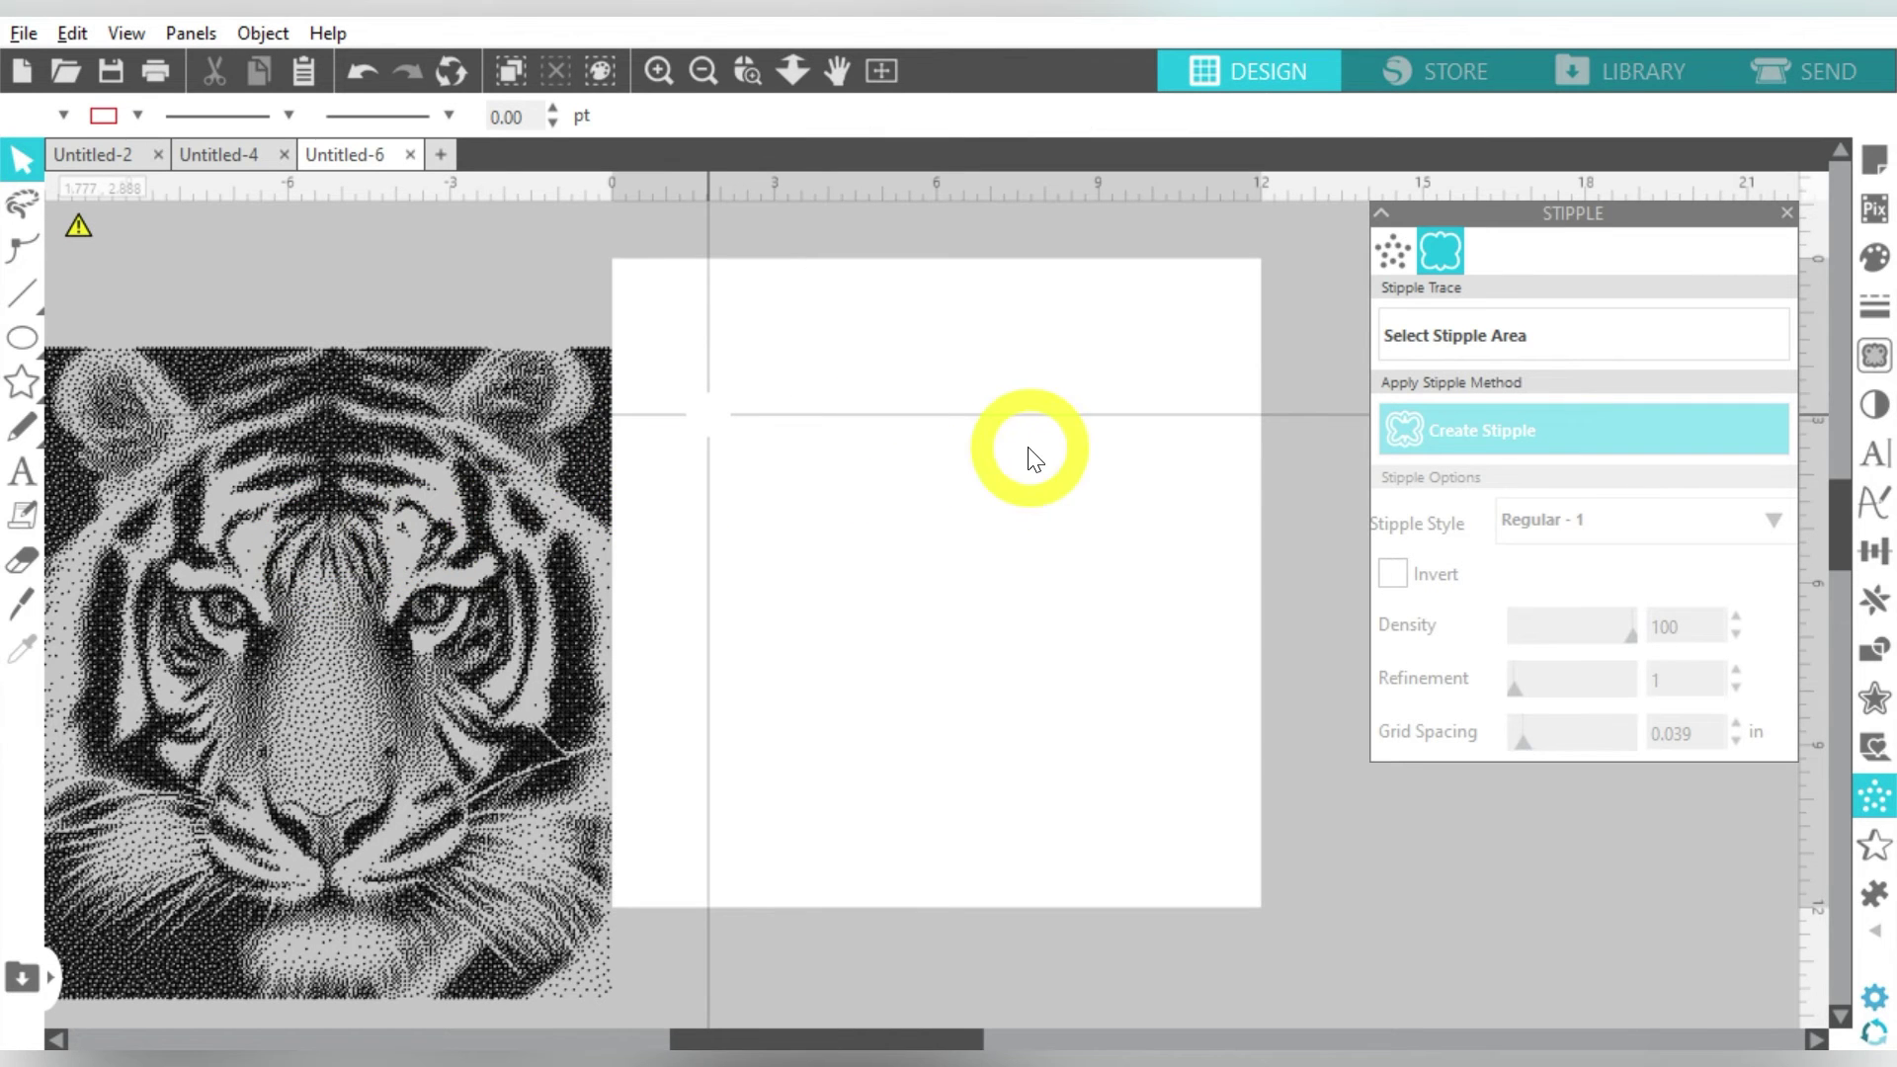
- Centre the stipple tiger on the page and close the stipple settings
{"action": "left_click", "coordinate": [564, 466]}
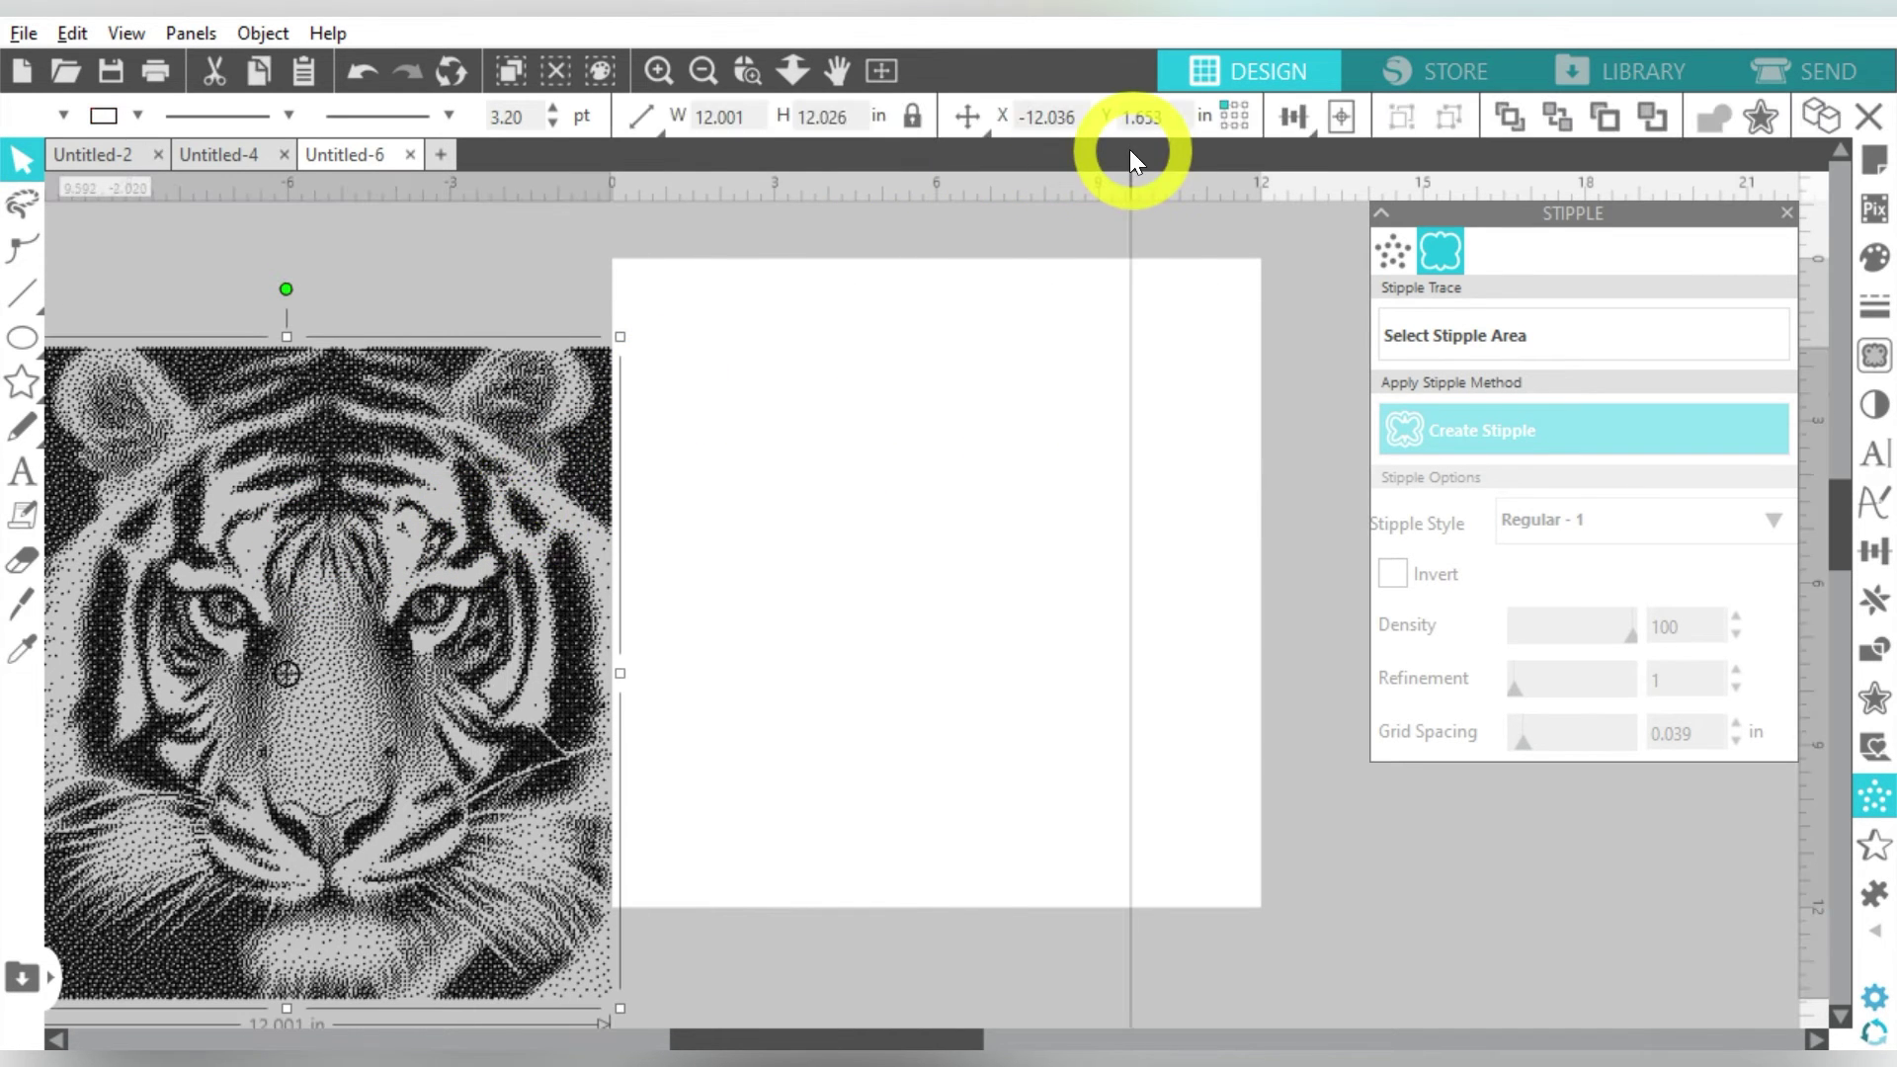
{"action": "left_click", "coordinate": [1342, 118]}
{"action": "left_click", "coordinate": [1344, 119]}
{"action": "left_click", "coordinate": [1299, 285]}
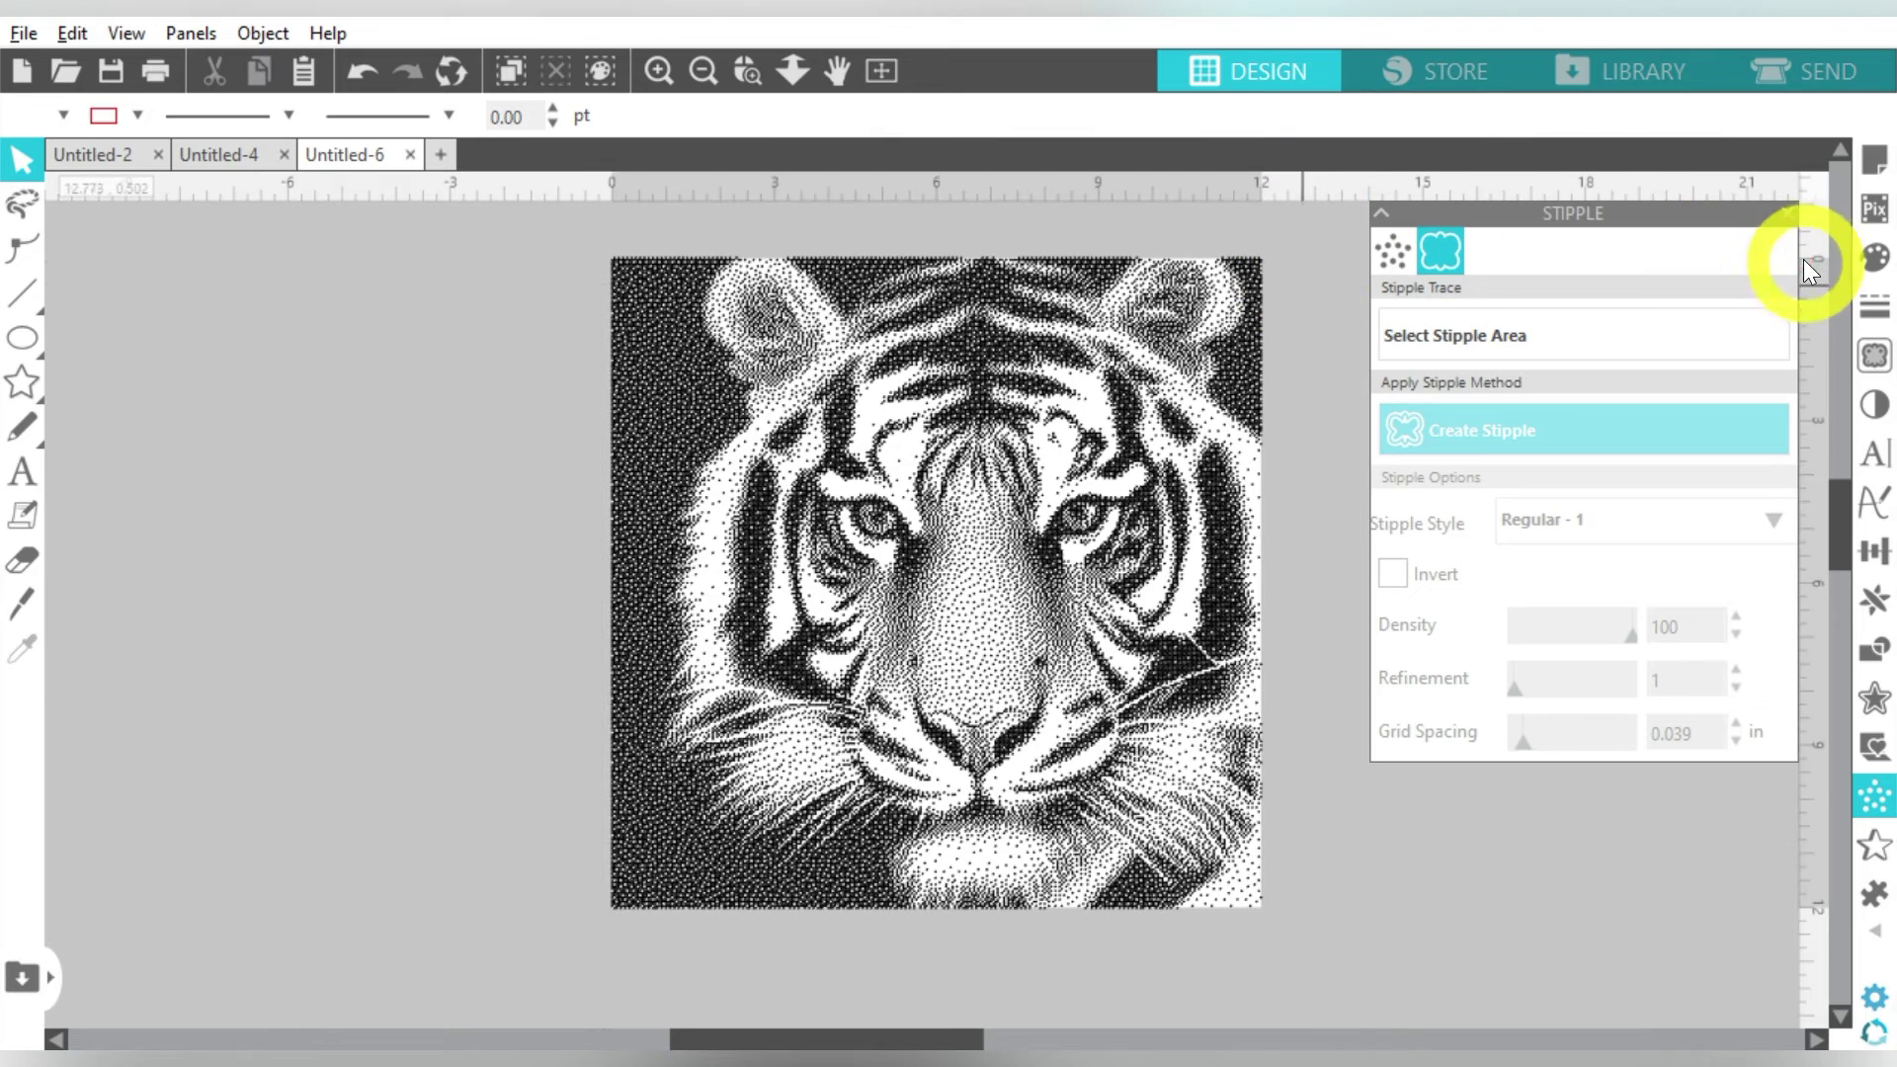
{"action": "left_click", "coordinate": [1786, 213]}
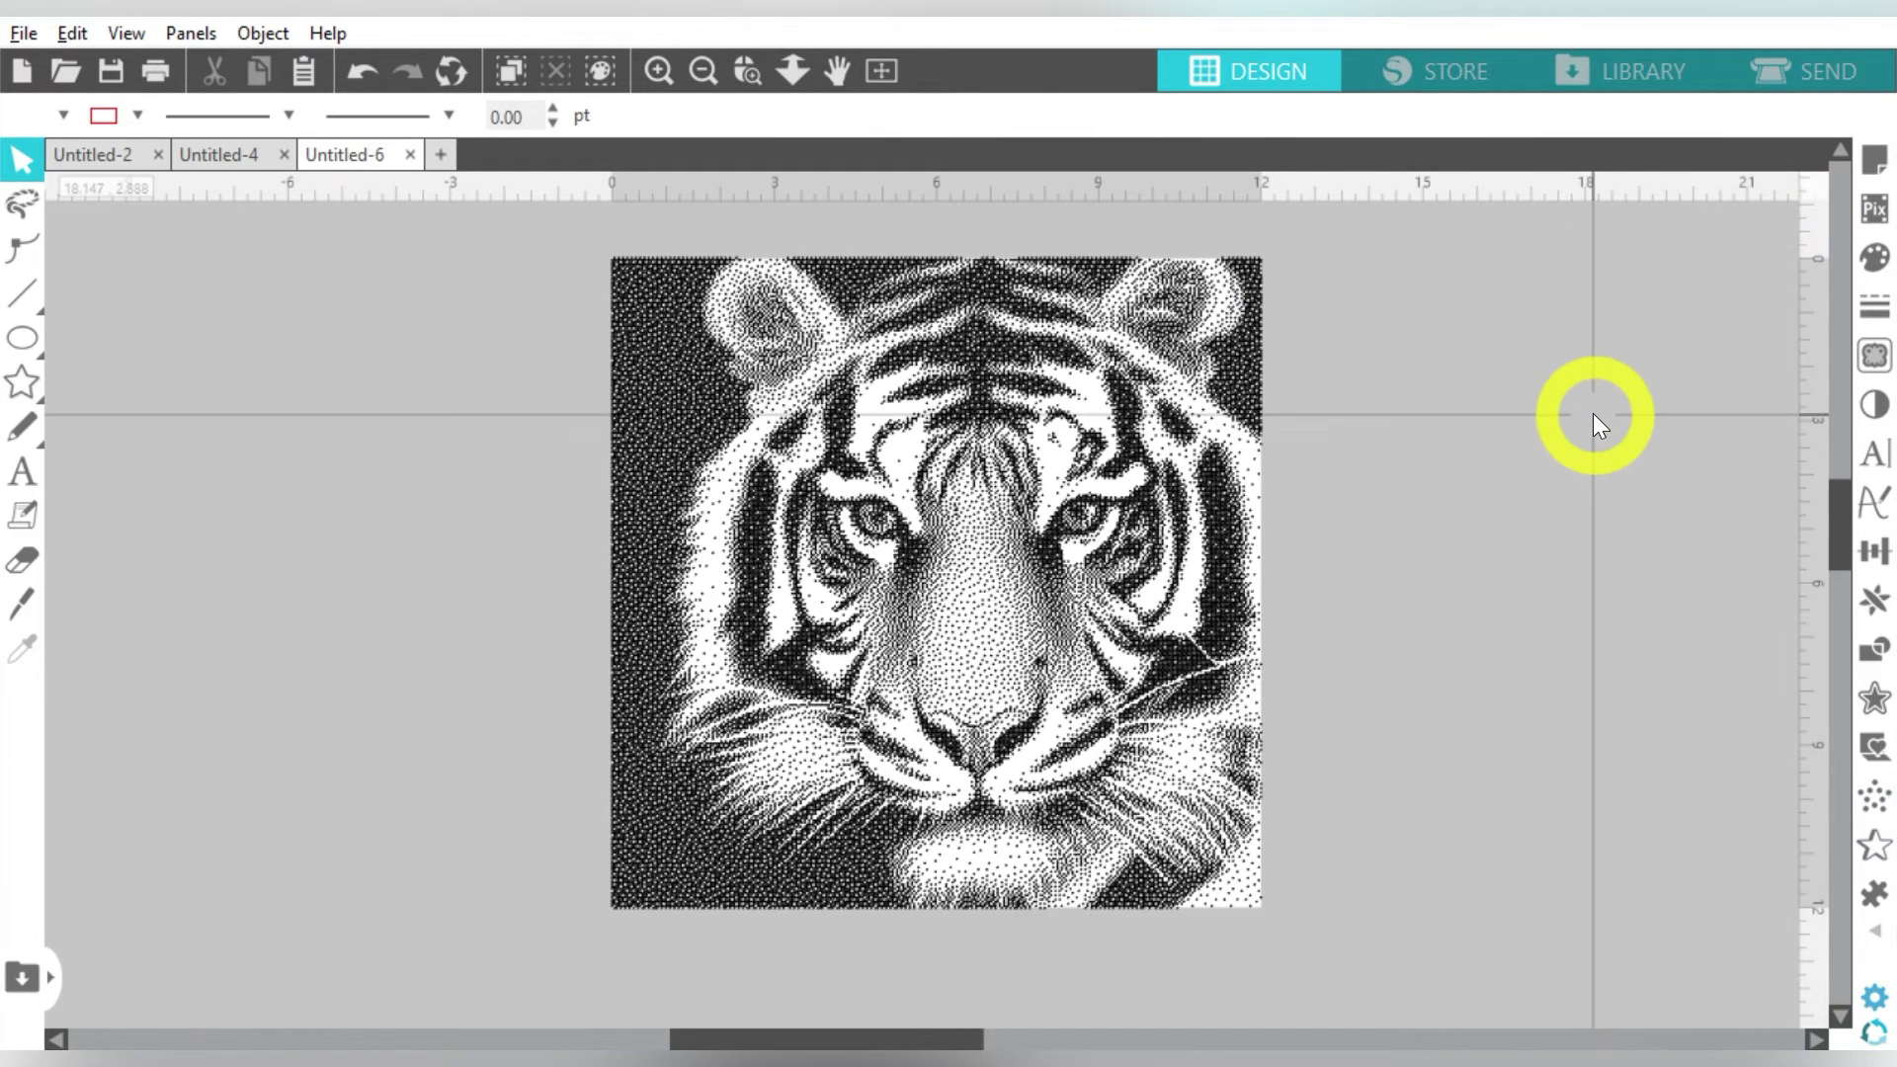